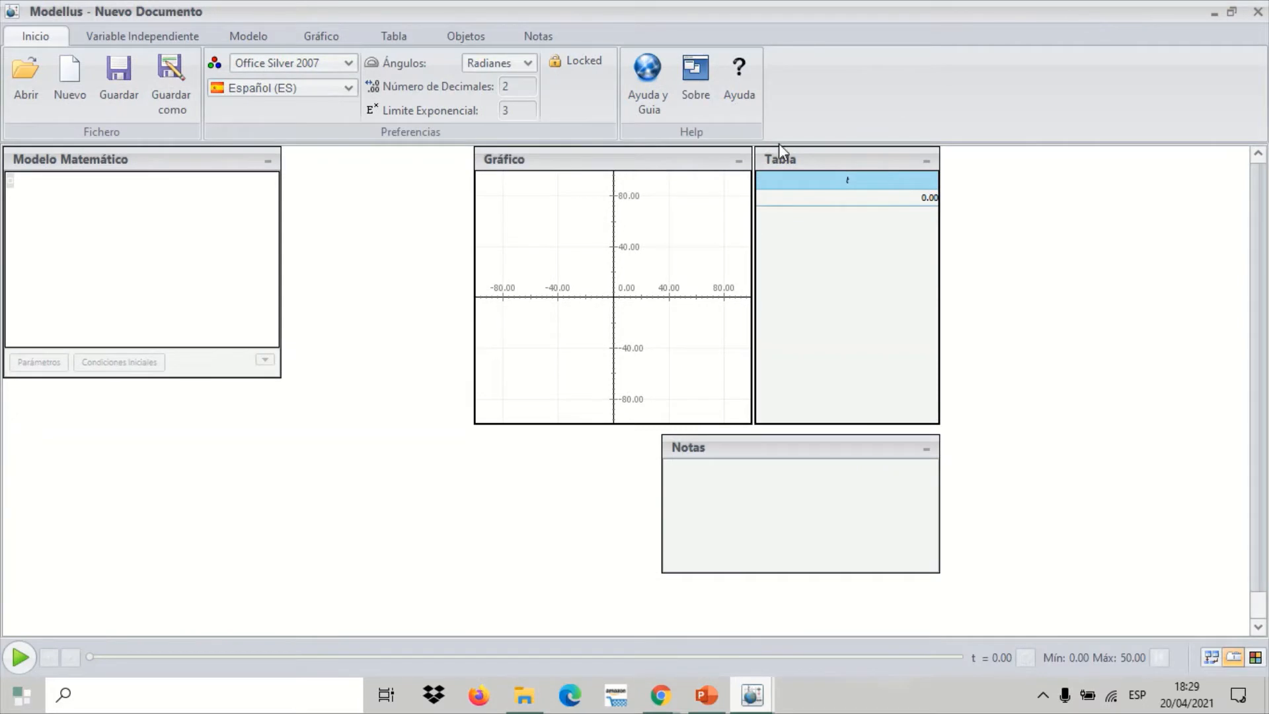
# Rearrange the panels: place Gráfico beneath Modelo Matemático and stack Tabla above Notas on the opposite side, leaving the central canvas free
pyautogui.moveTo(810, 165); pyautogui.dragTo(1069, 167)
pyautogui.moveTo(824, 460); pyautogui.dragTo(1125, 491)
pyautogui.moveTo(631, 166); pyautogui.dragTo(159, 395)
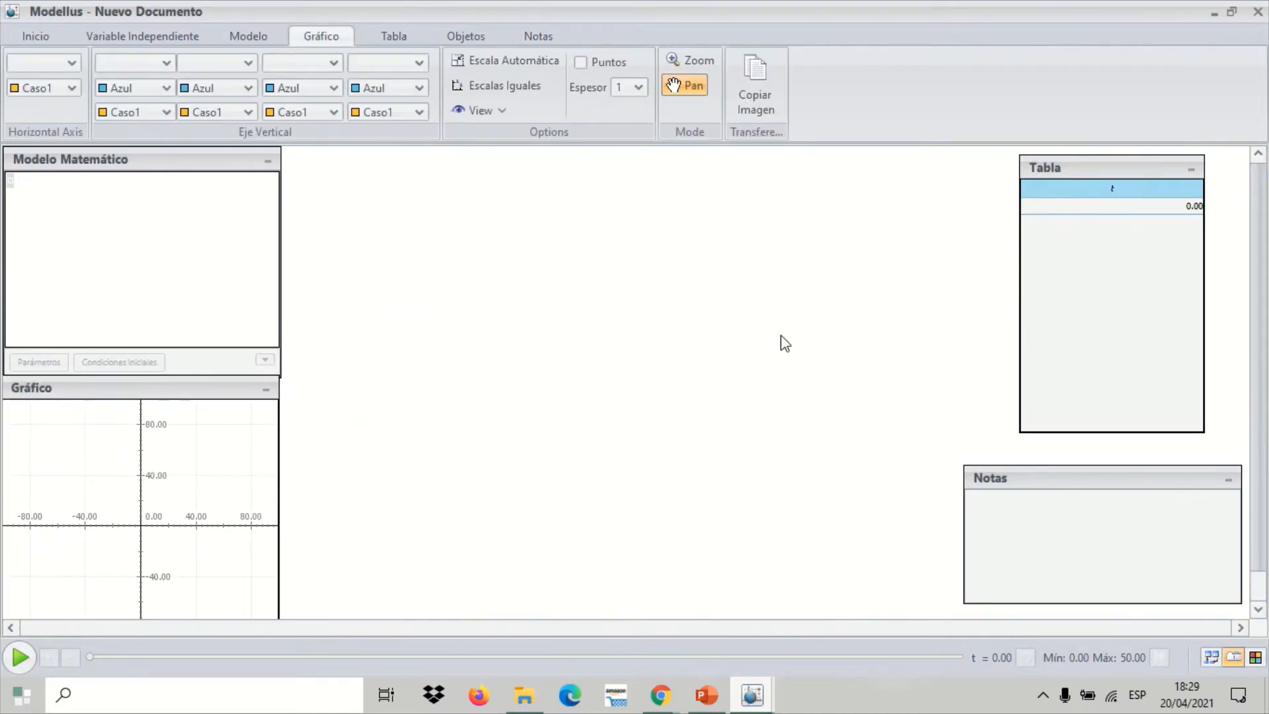
pyautogui.moveTo(1055, 469); pyautogui.dragTo(1001, 436)
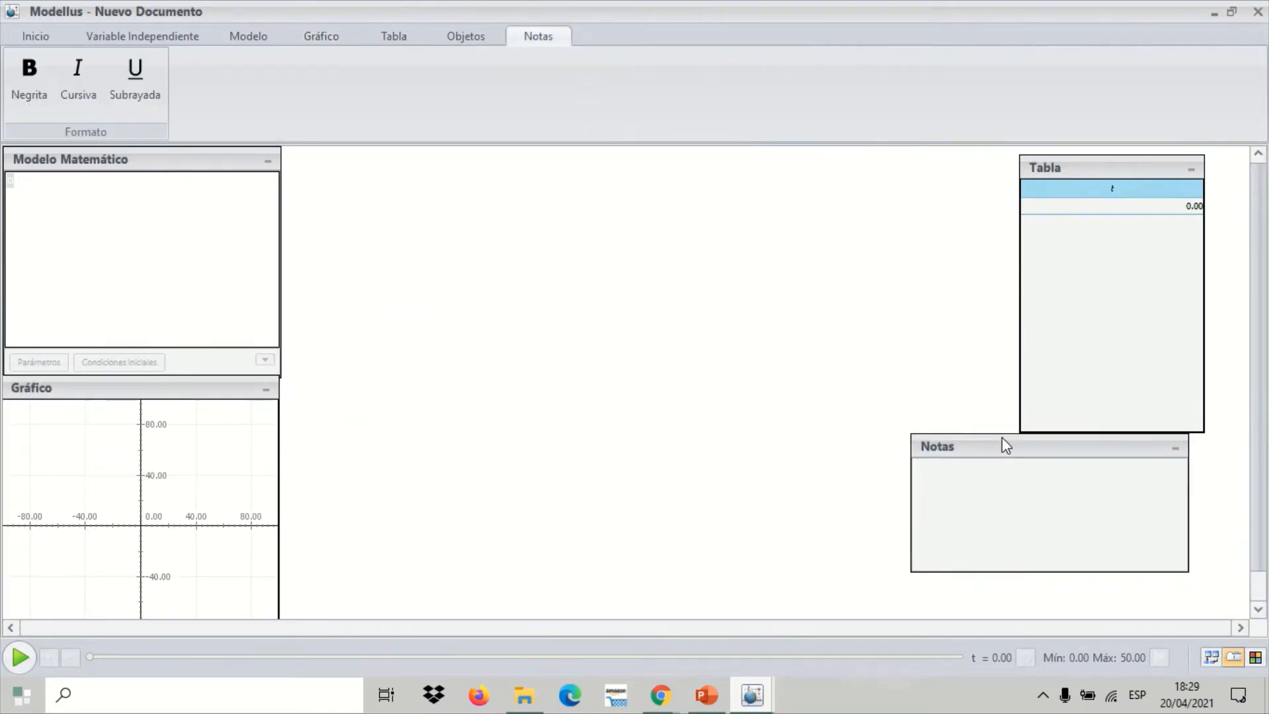
# Paste the copied hot-air balloon problem statement into Notas and make that panel taller, slightly overlapping Tabla
pyautogui.click(1016, 490)
pyautogui.write('Calcule la posición y velocidad del saco a 0,250 s después de soltarse. ¿Cuántos segundos tardará el saco en chocar con el suelo después de soltarse? ¿Con qué rapidez chocará? ¿Qué altura máxima alcanzó el saco sobre el suelo?')
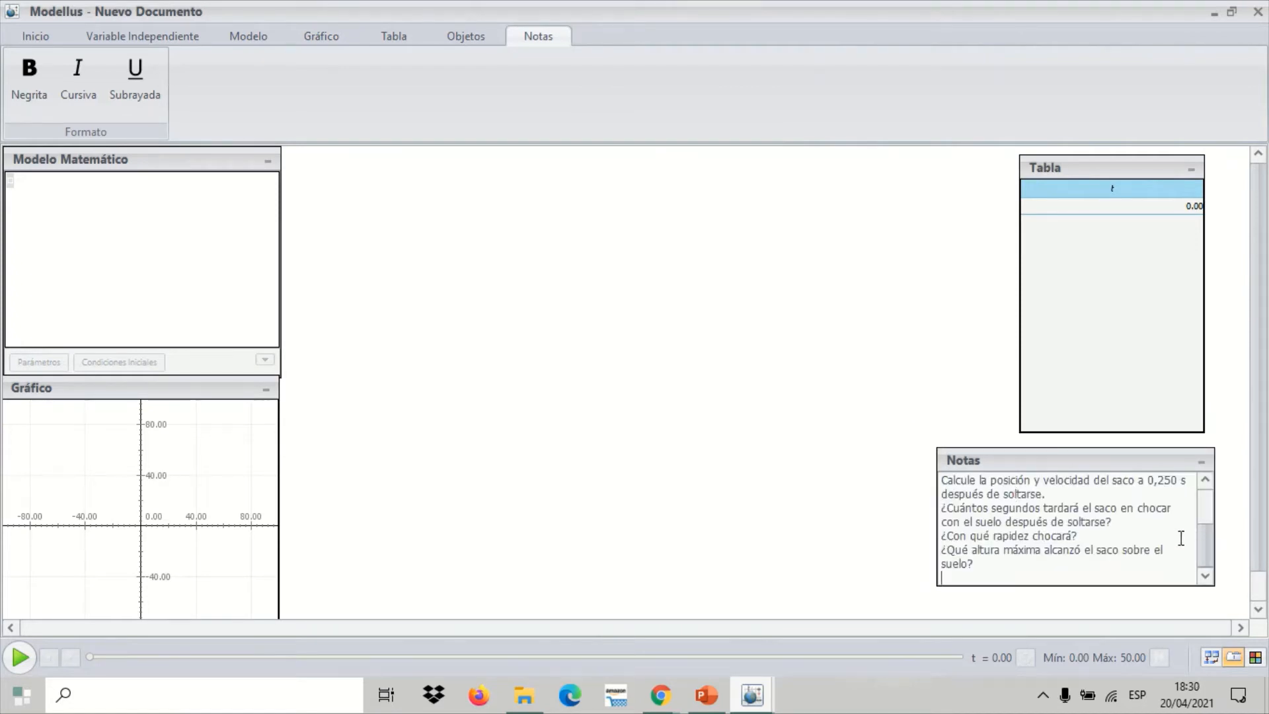
pyautogui.moveTo(1203, 548); pyautogui.dragTo(1204, 498)
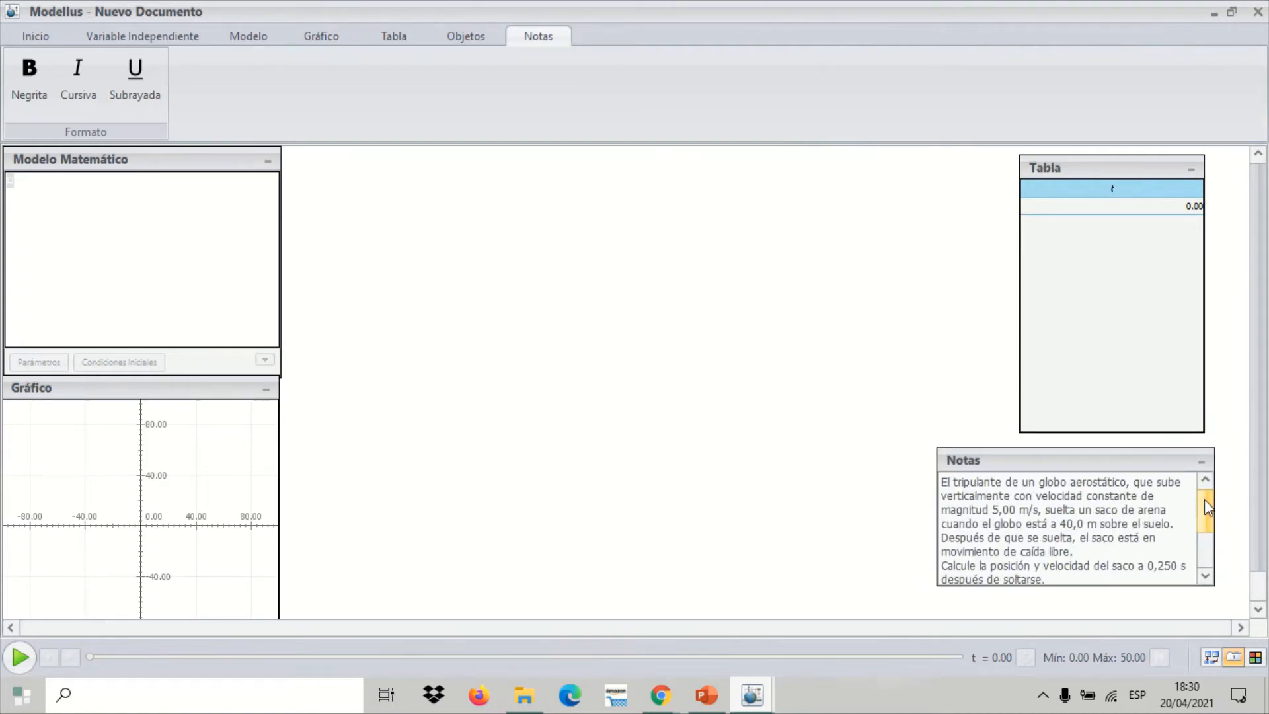
pyautogui.moveTo(1157, 453); pyautogui.dragTo(1166, 435)
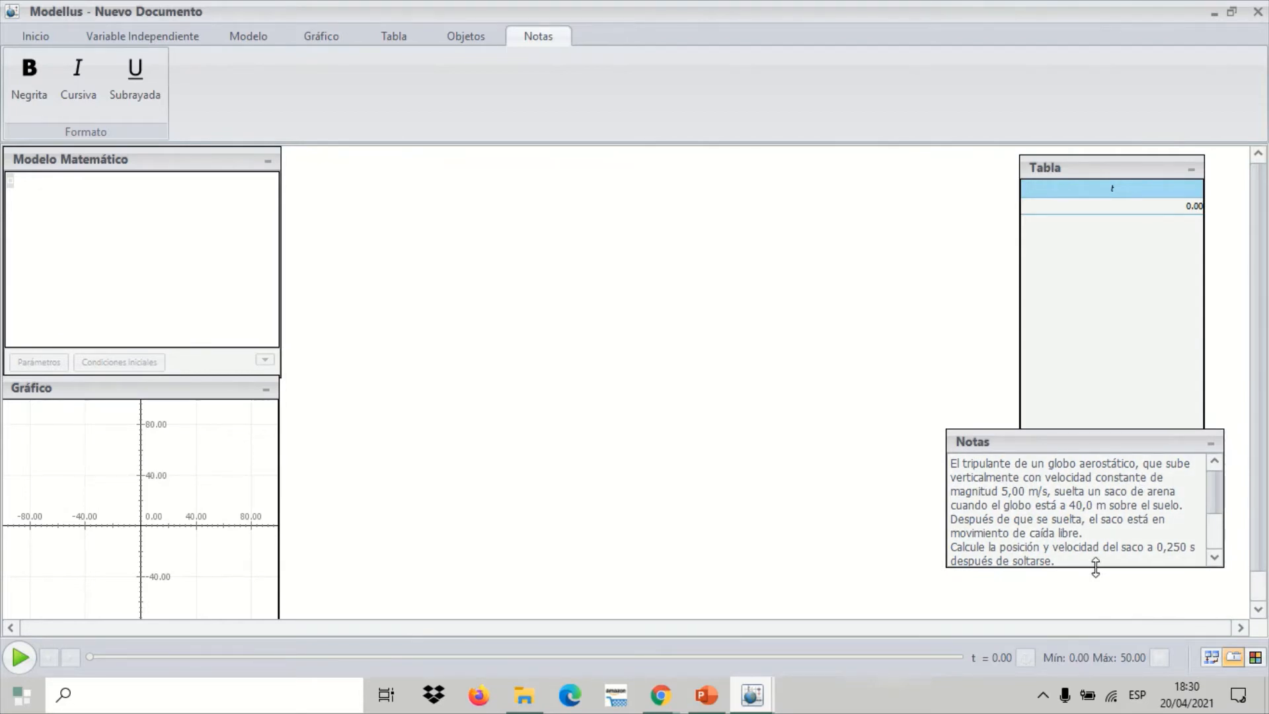
pyautogui.moveTo(1095, 566); pyautogui.dragTo(1090, 627)
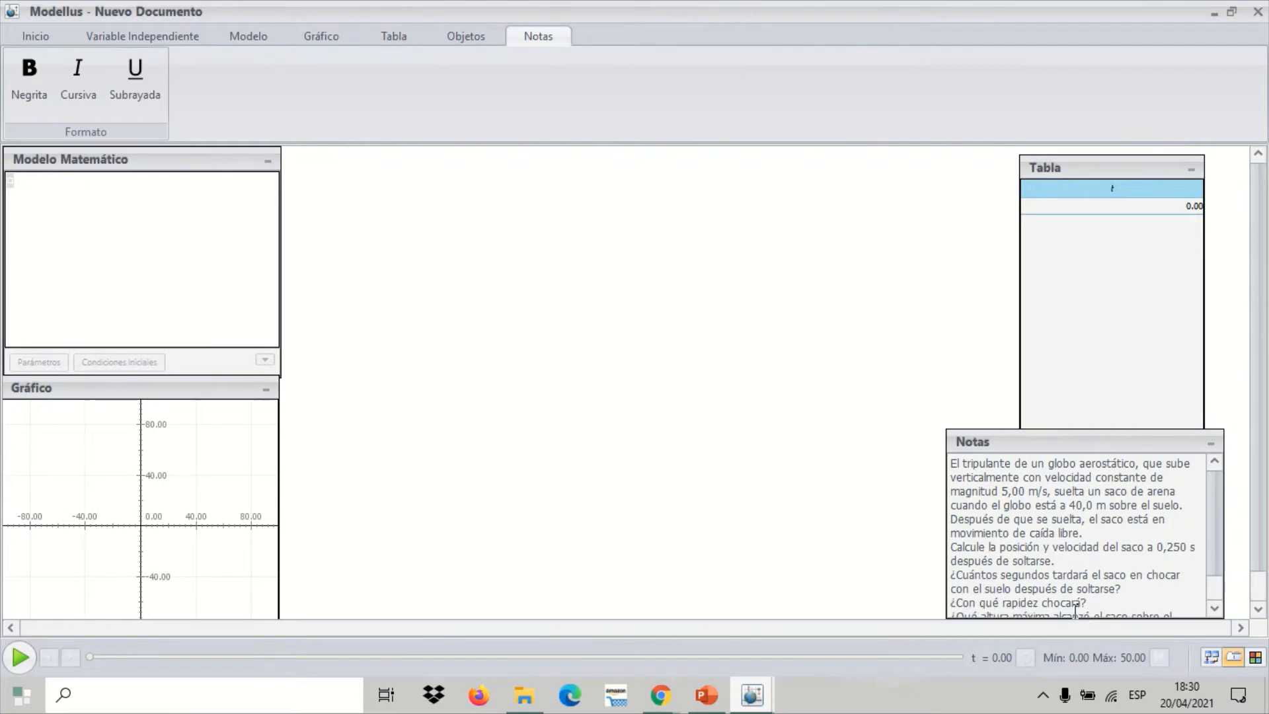
# Label the four questions in the problem notes a), b), c) and d), one at the start of each question
pyautogui.click(955, 548)
pyautogui.write('a)')
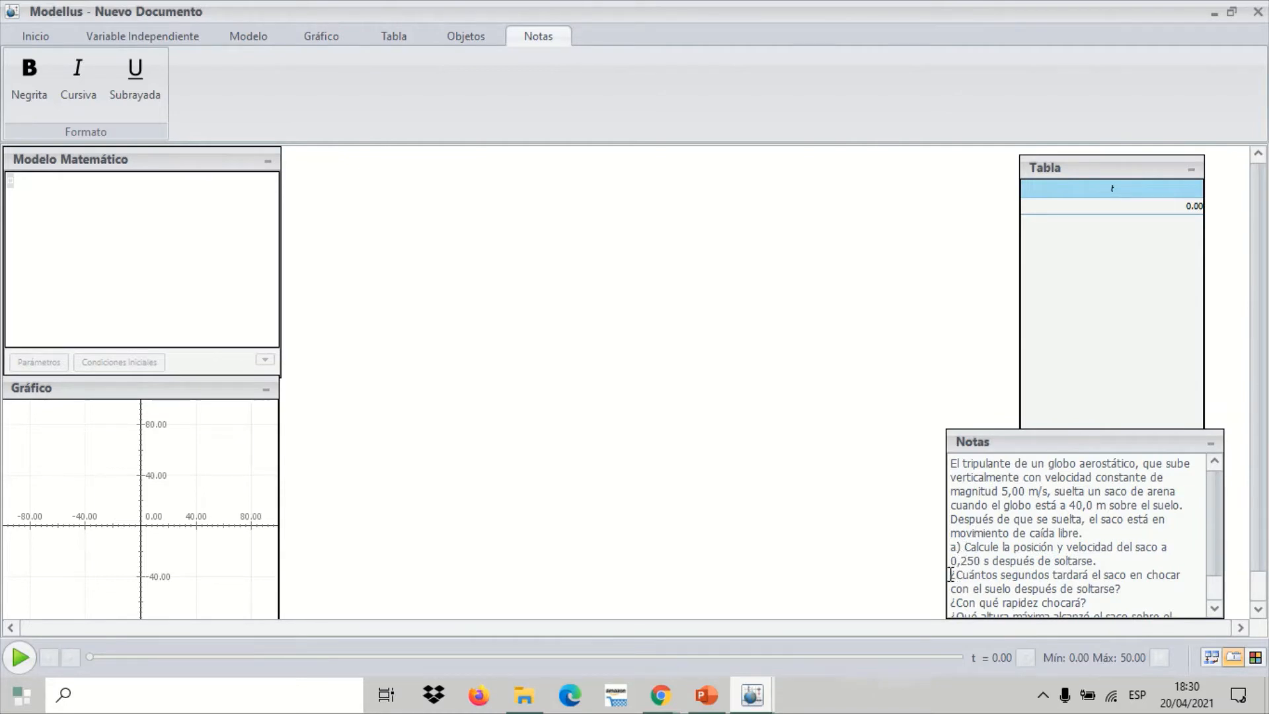
pyautogui.click(950, 574)
pyautogui.write('b)')
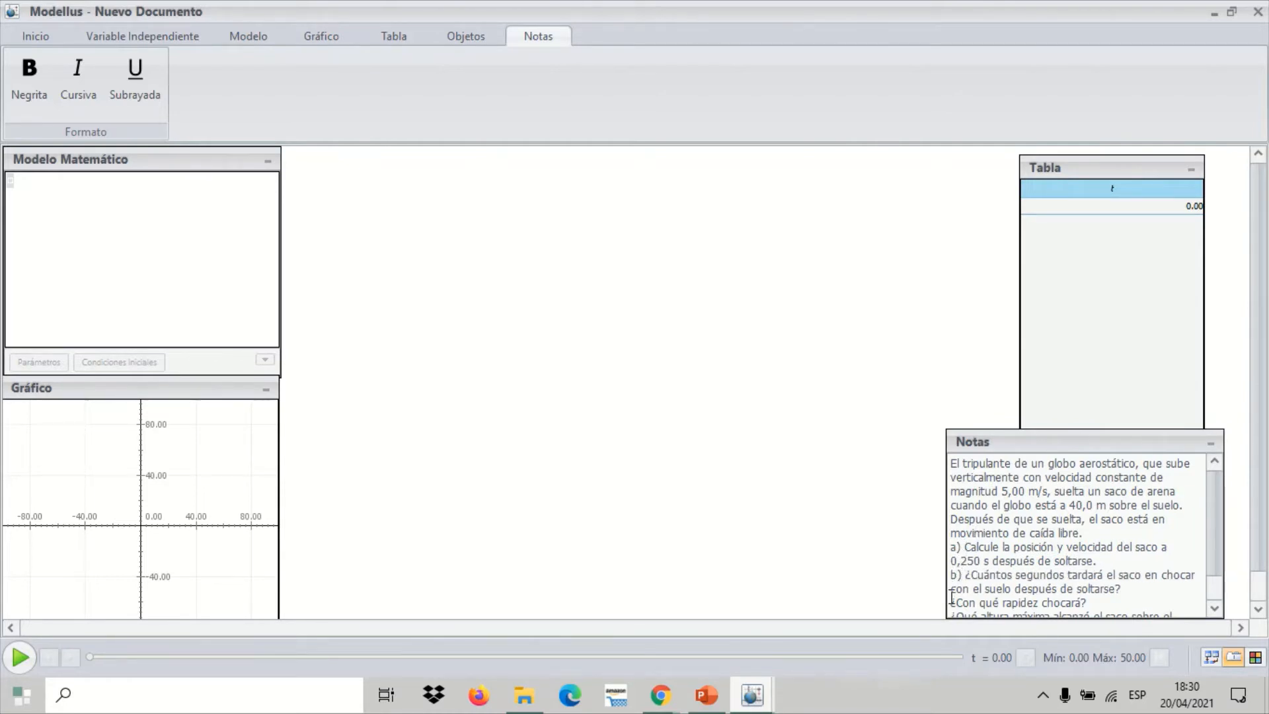
pyautogui.click(950, 602)
pyautogui.write('c)')
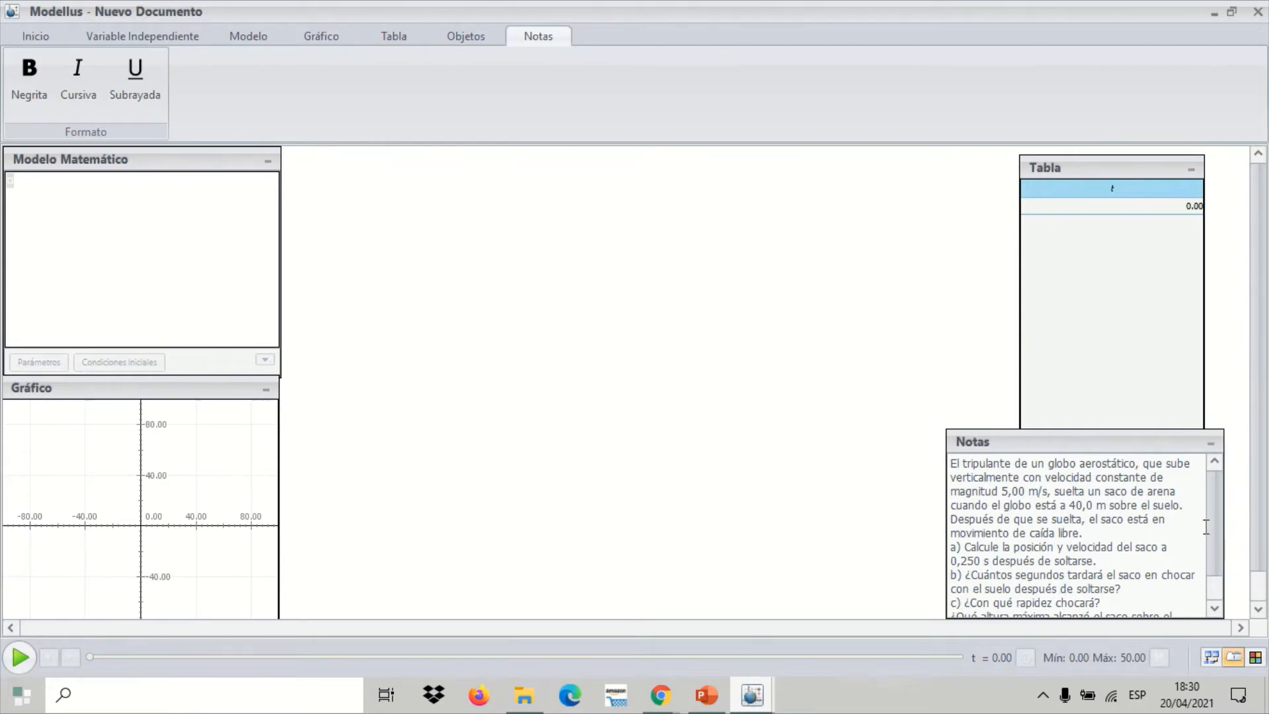
pyautogui.scroll(-1, 1213, 532)
pyautogui.click(951, 581)
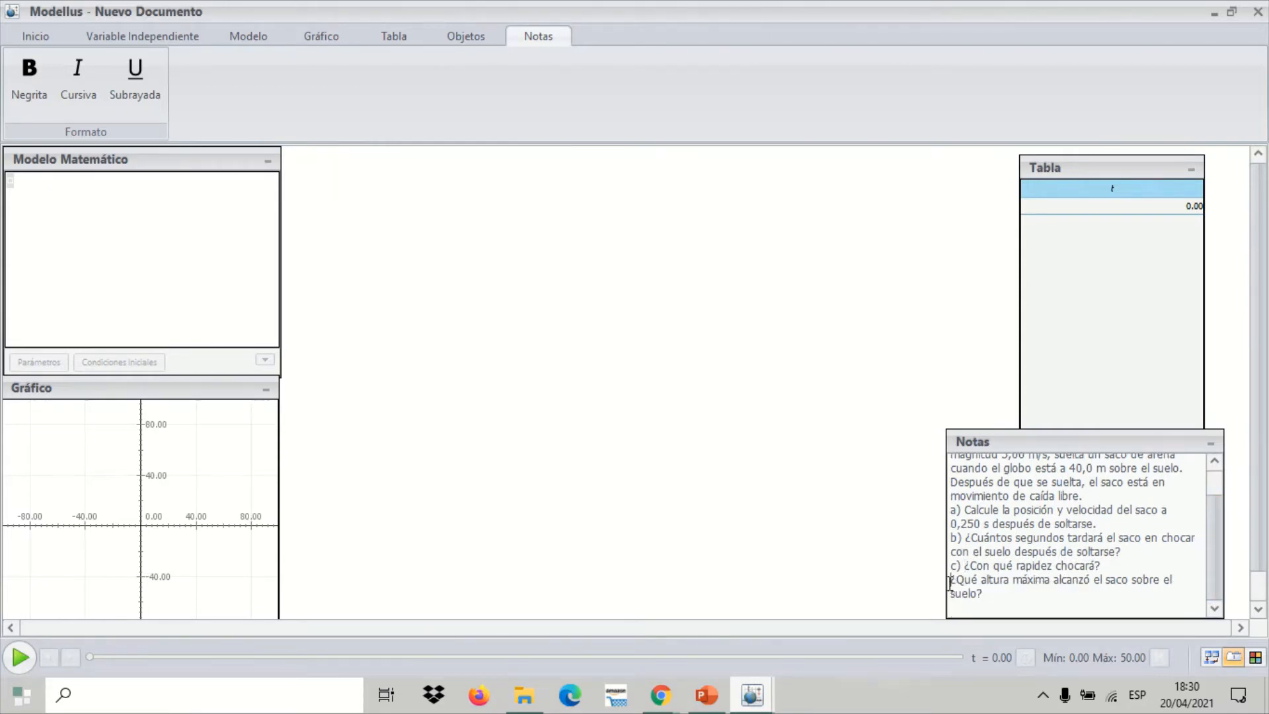
pyautogui.write('d)')
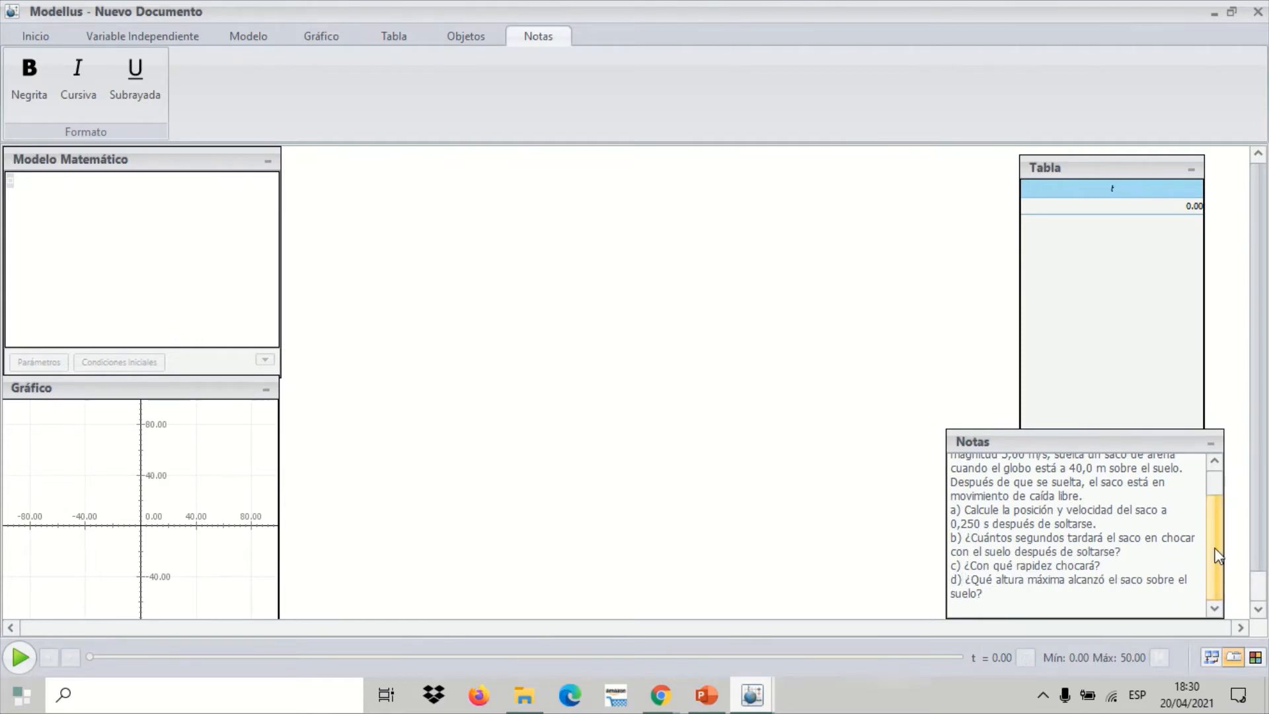
pyautogui.scroll(1, 1215, 519)
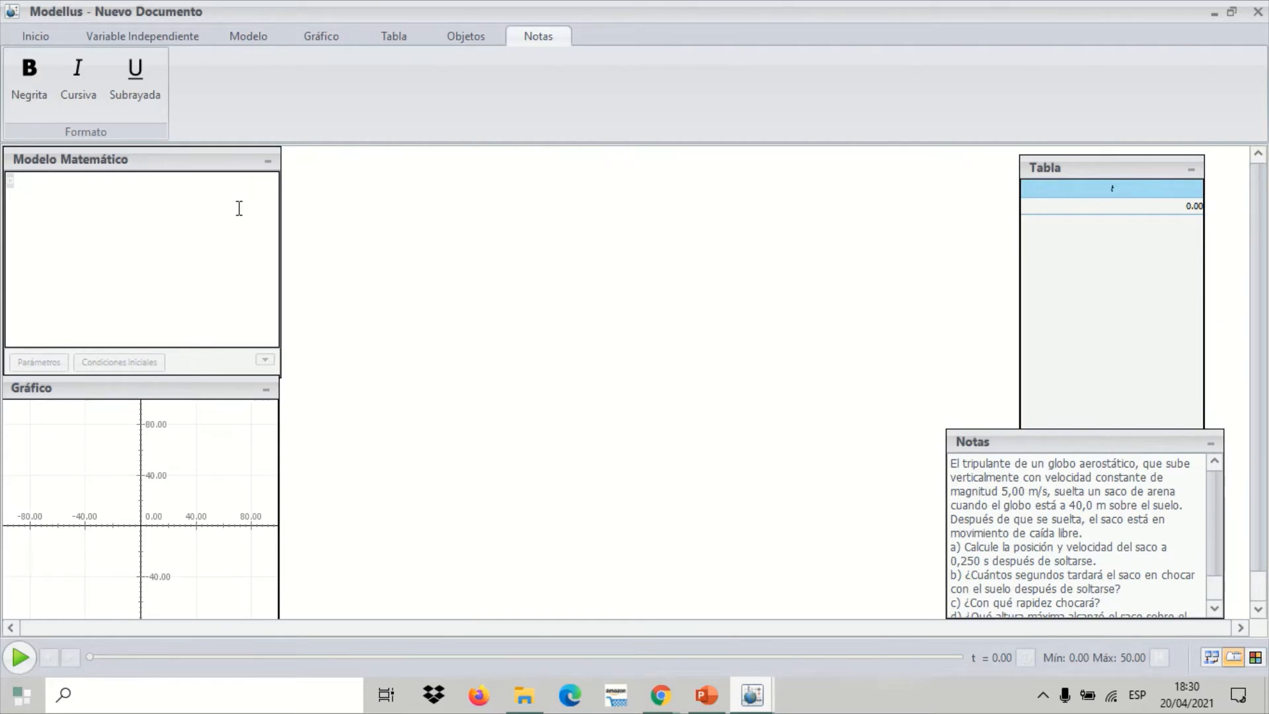
# Enter the equation y1 = v × t in the mathematical model and interpret it
pyautogui.click(118, 175)
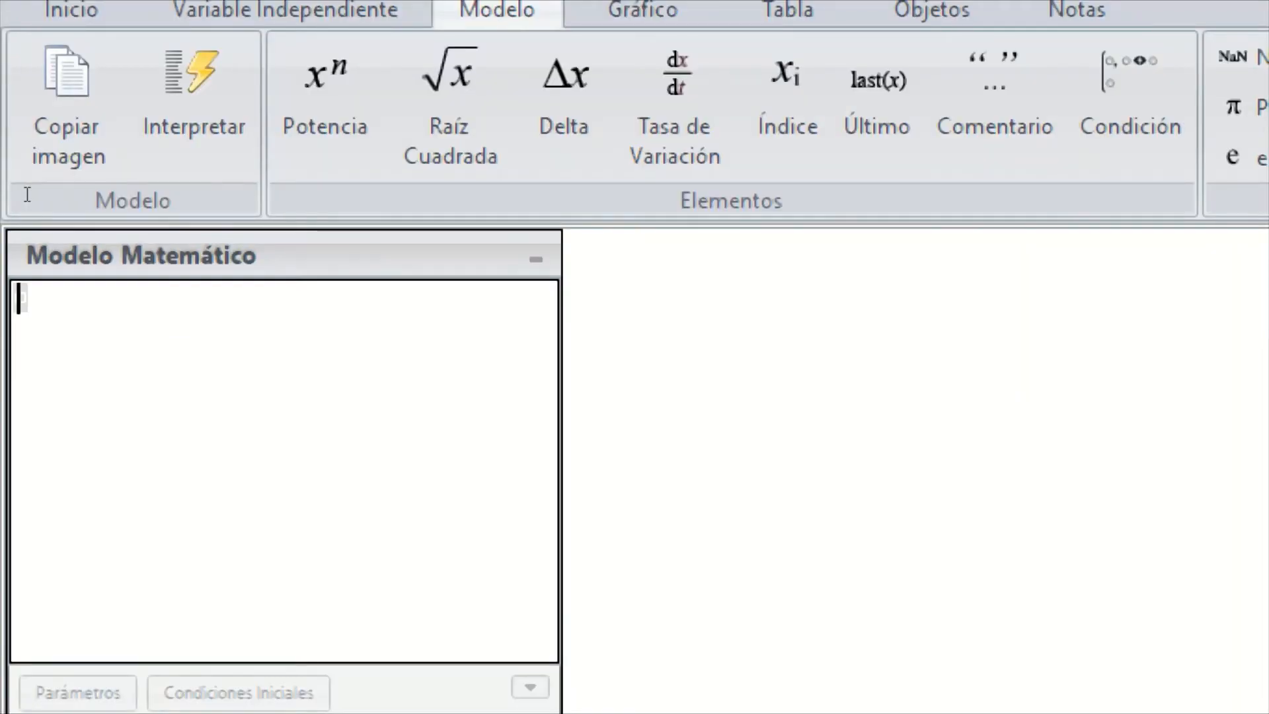
pyautogui.write('y1=')
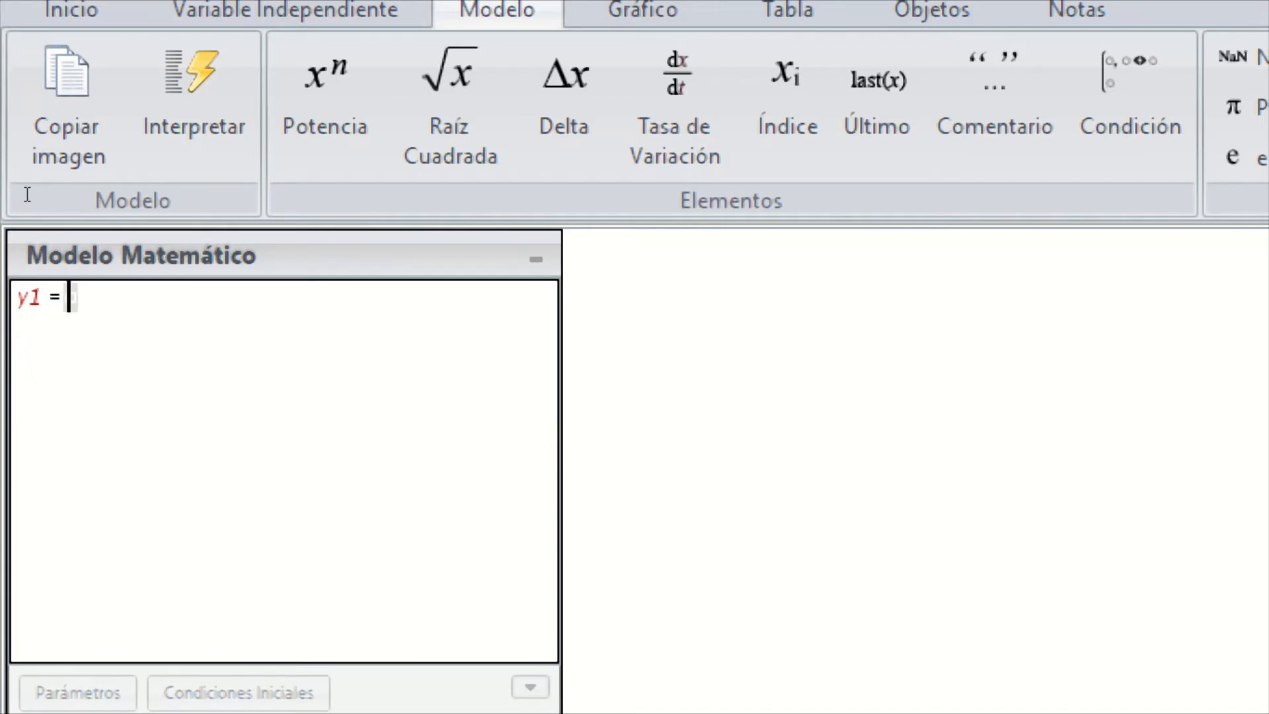
pyautogui.write('v*')
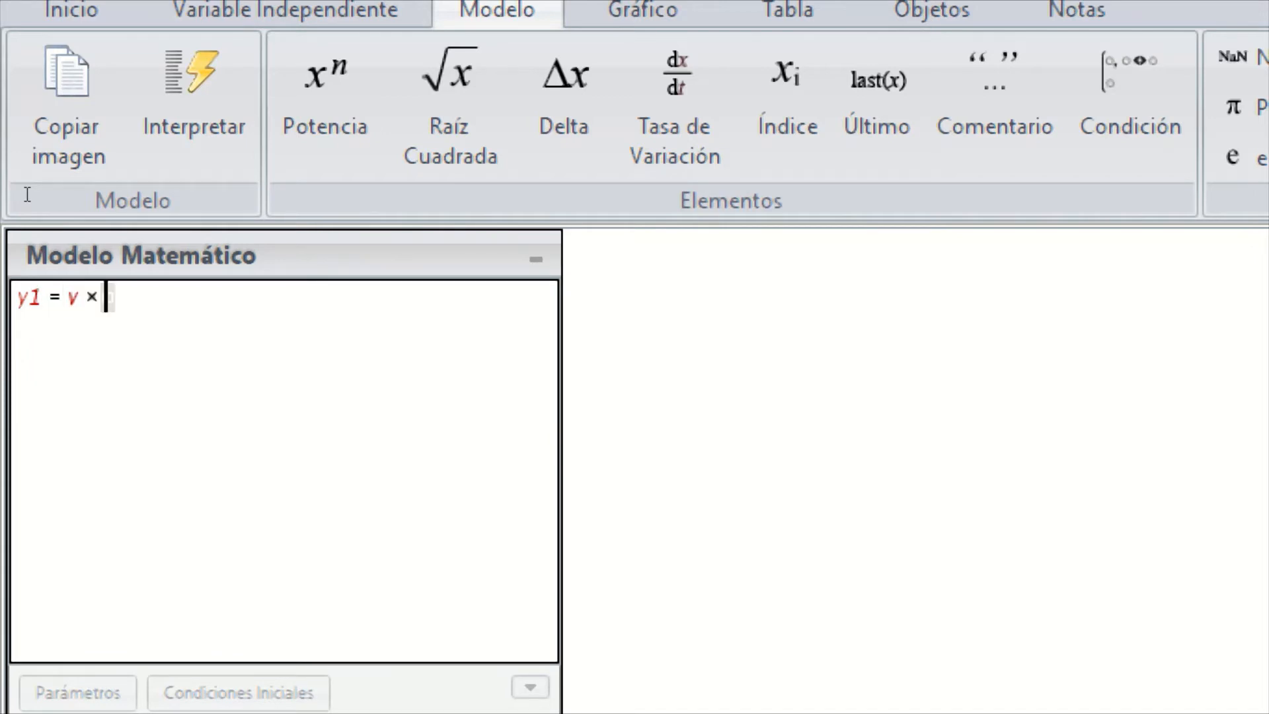
pyautogui.write('t')
pyautogui.click(193, 106)
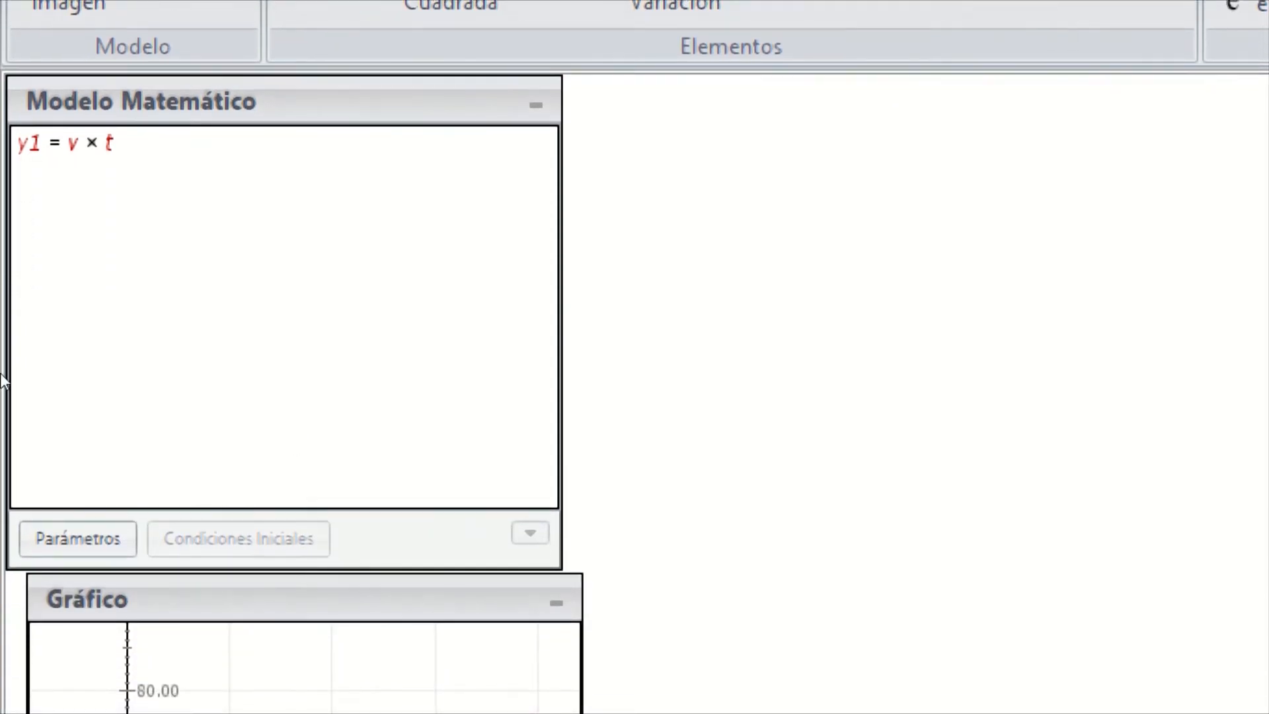
# Set the model's parameter v to 5 for Caso1
pyautogui.click(77, 540)
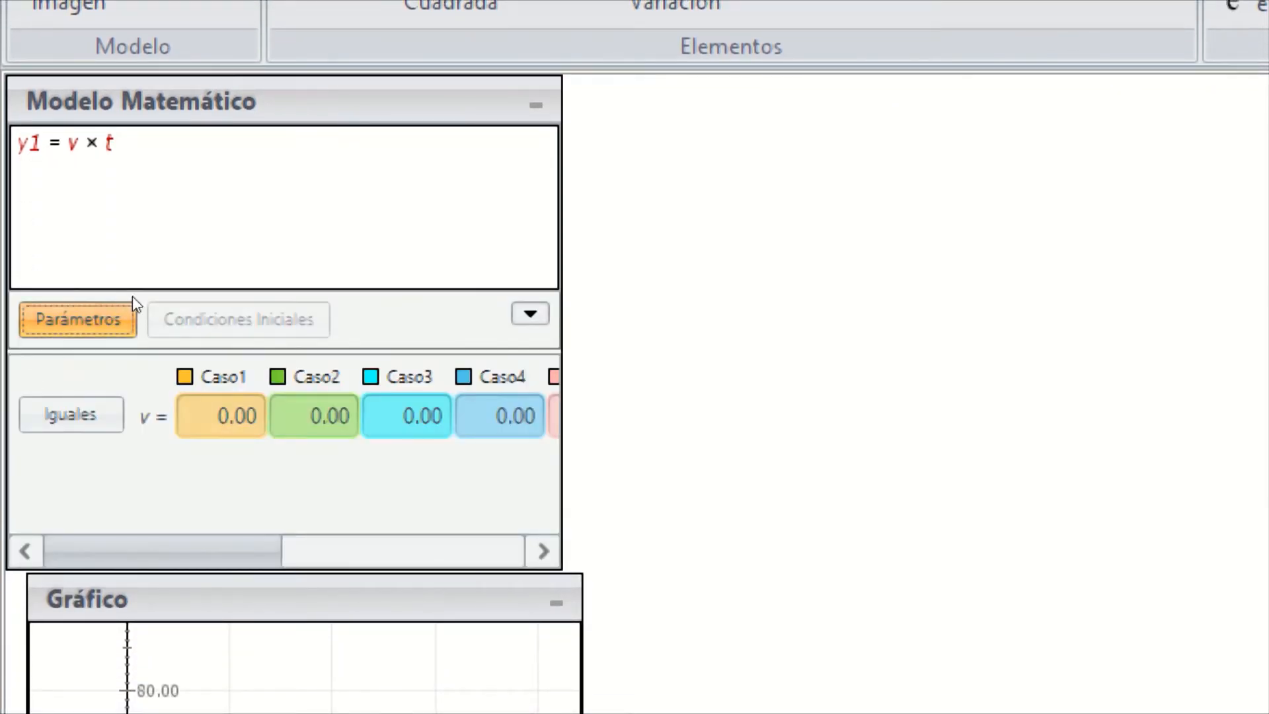
pyautogui.click(224, 416)
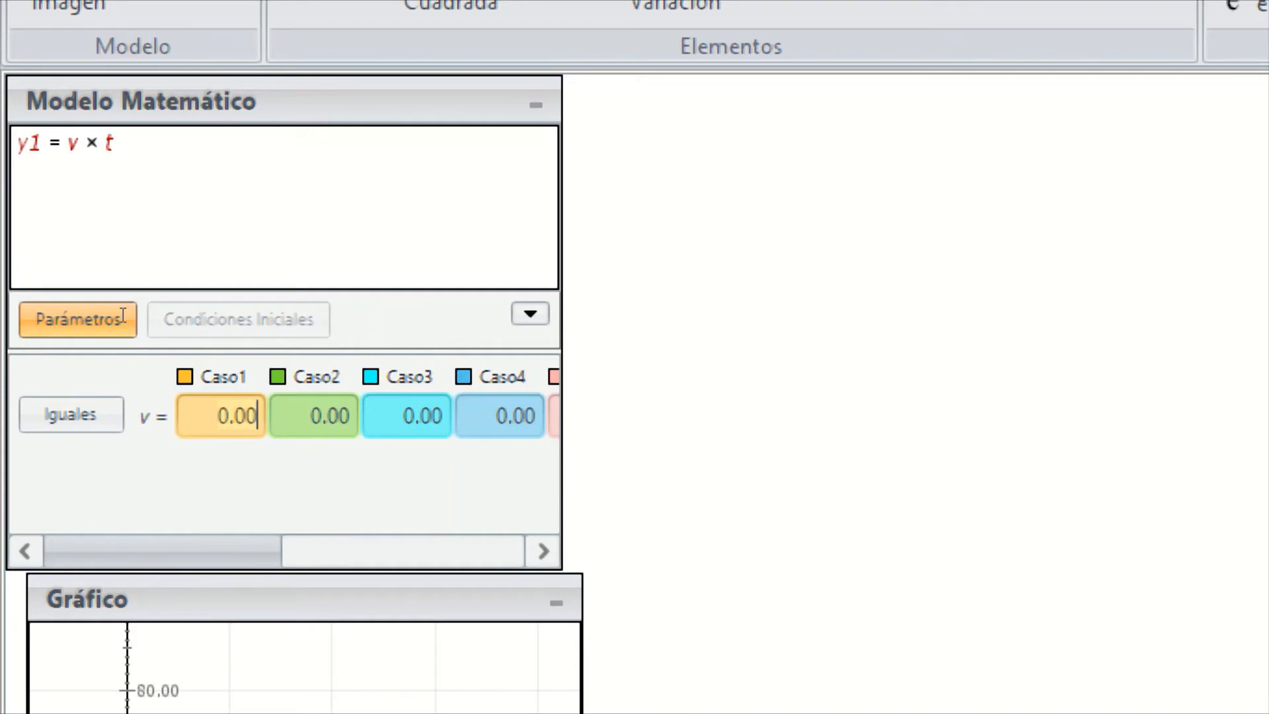
pyautogui.press('BackSpace')
pyautogui.press('BackSpace')
pyautogui.press('BackSpace')
pyautogui.press('BackSpace')
pyautogui.write('5')
pyautogui.press('Return')
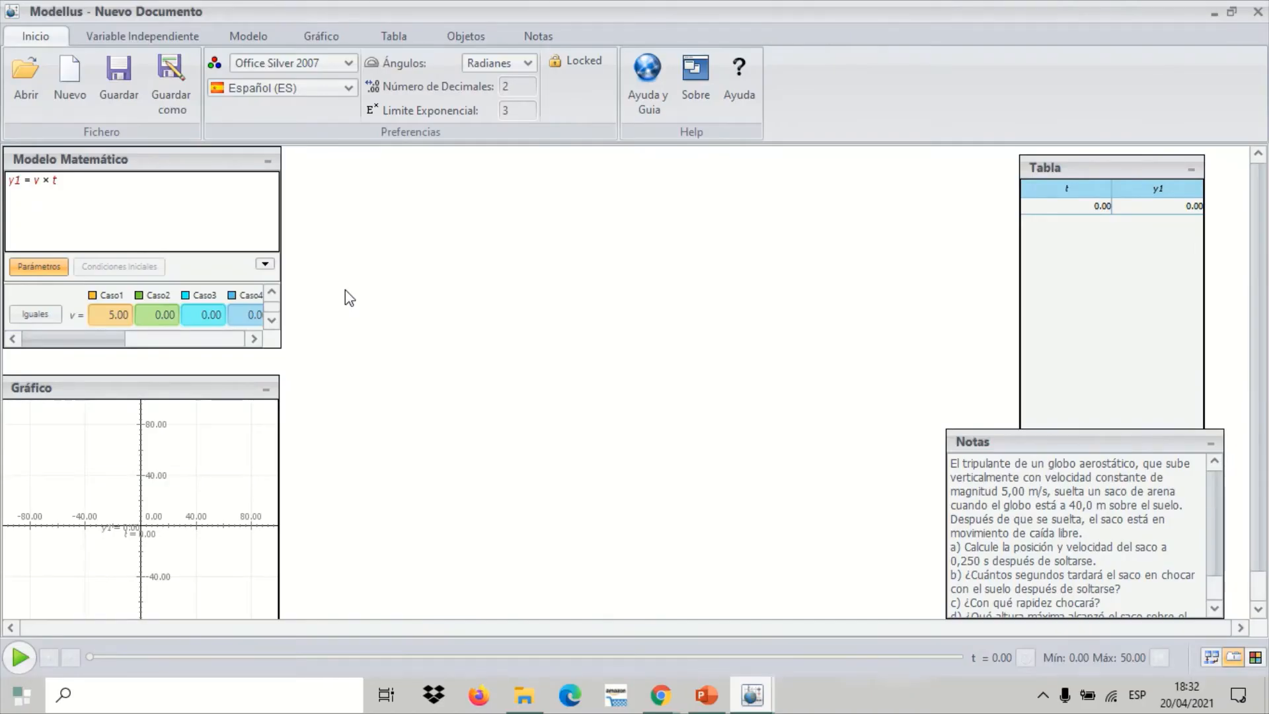
# Insert a Partícula object on the empty canvas and shift its origin slightly toward the Modelo Matemático and Gráfico panels
pyautogui.click(462, 39)
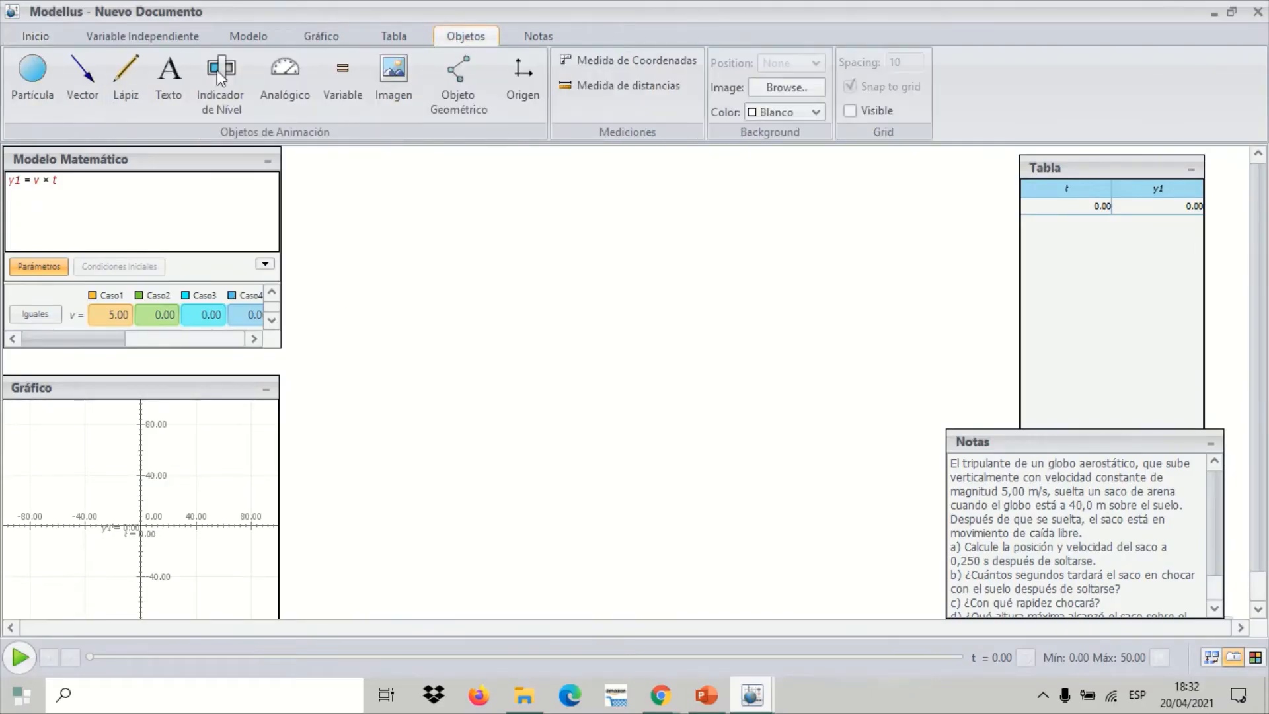
pyautogui.click(34, 78)
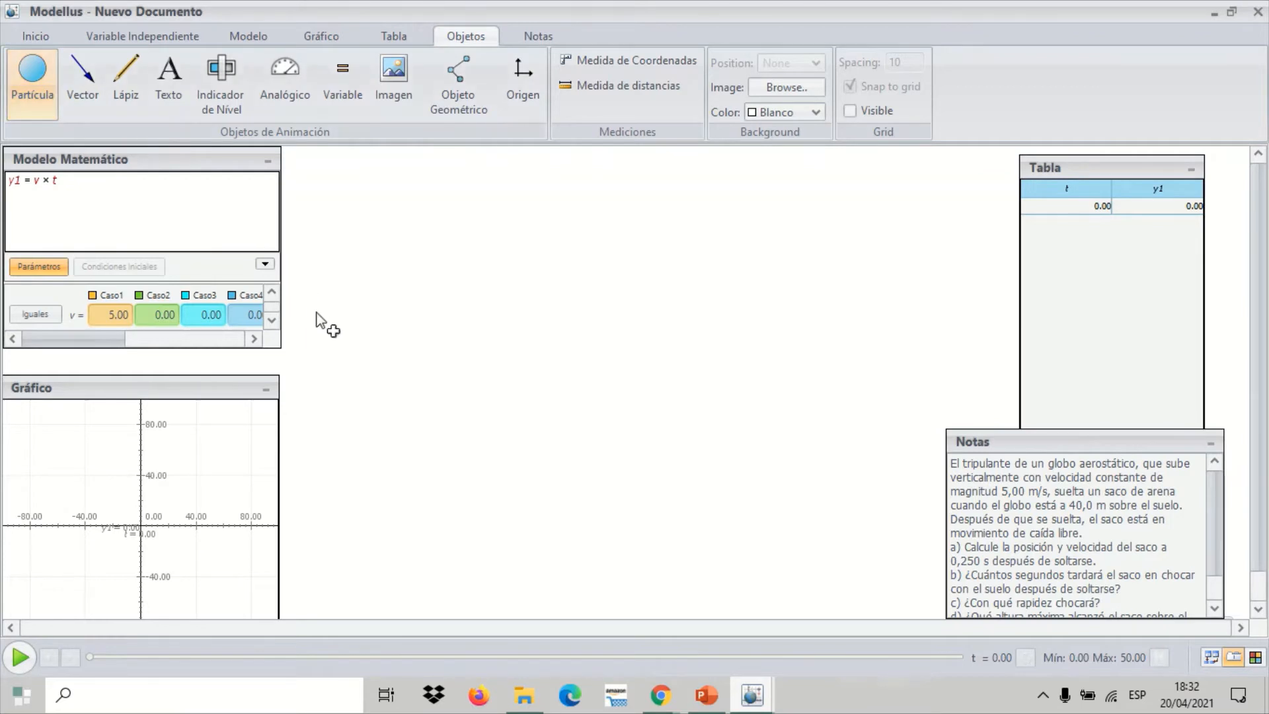
pyautogui.click(401, 378)
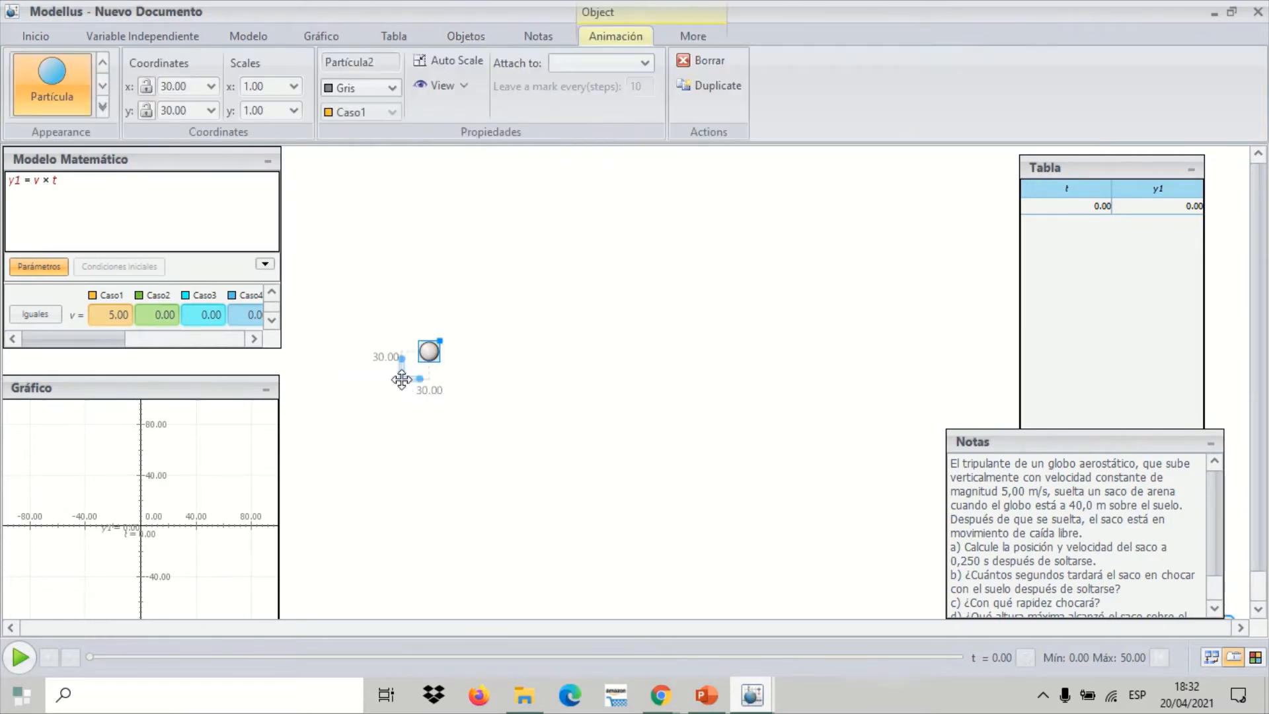
pyautogui.moveTo(402, 379); pyautogui.dragTo(369, 395)
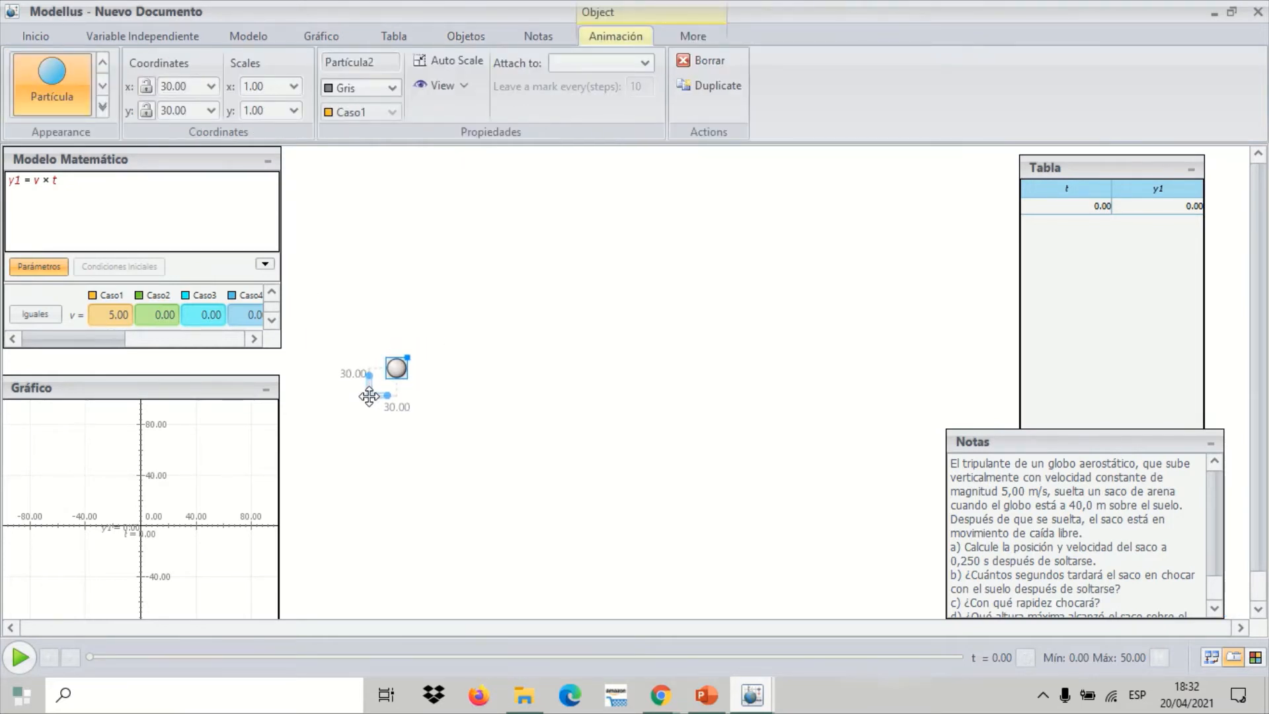
# Change the particle's appearance to the image globo aerostático.png from the Escritorio folder
pyautogui.click(102, 107)
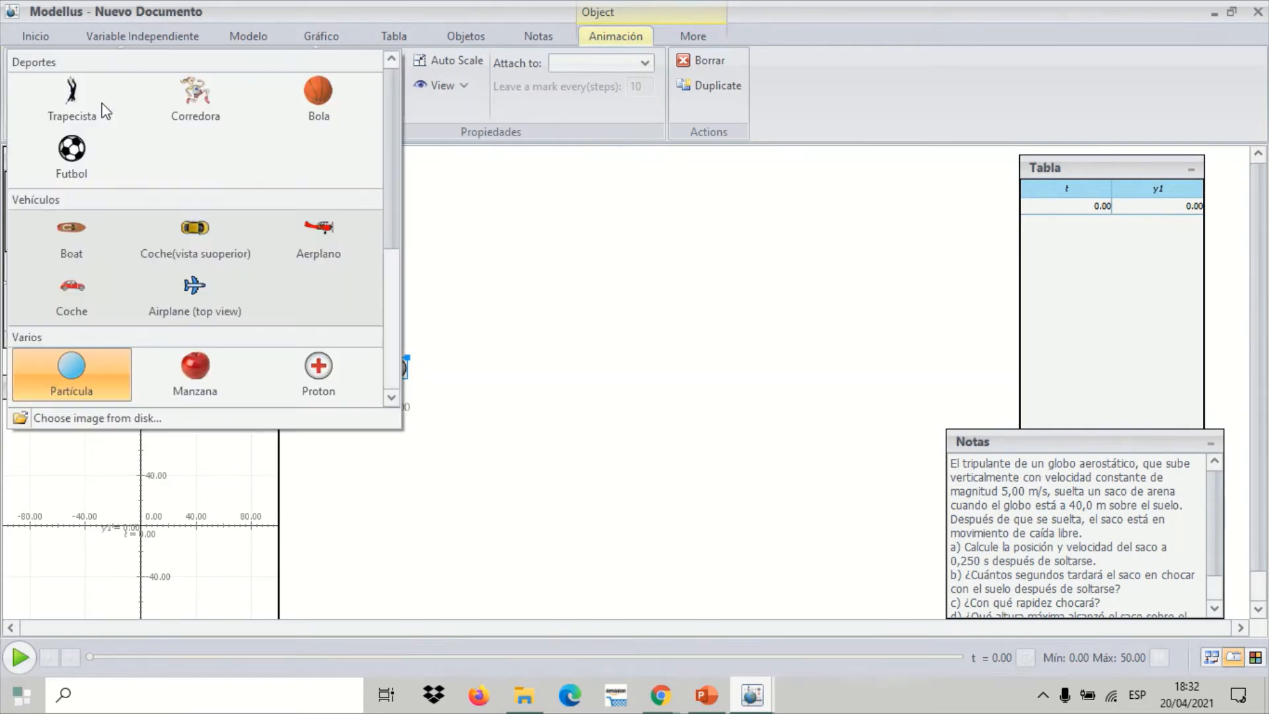
pyautogui.click(145, 418)
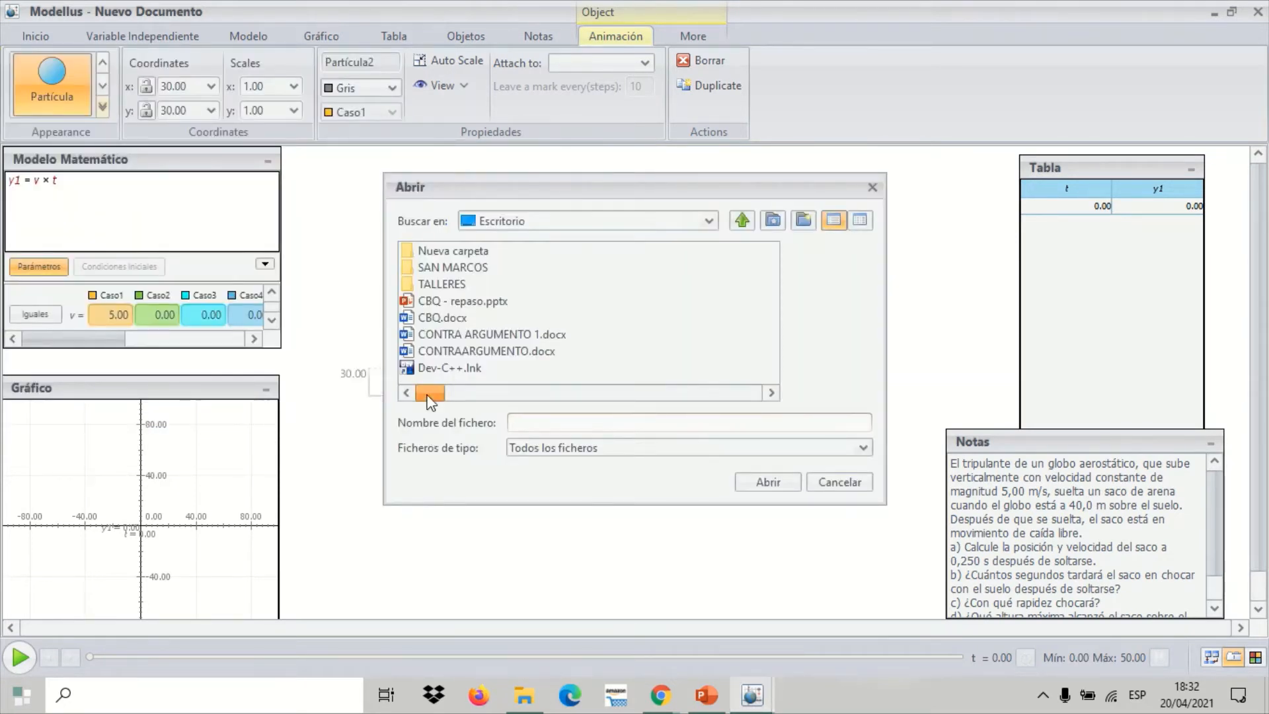
pyautogui.moveTo(429, 392); pyautogui.dragTo(519, 394)
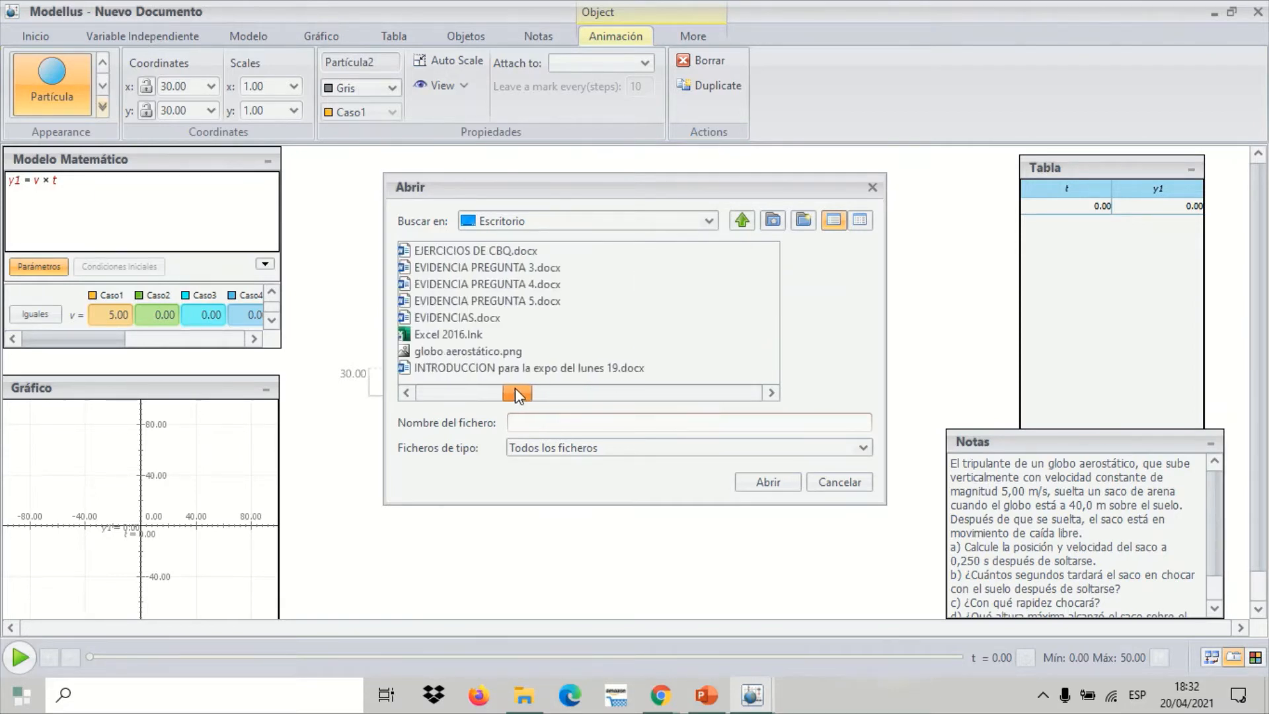
pyautogui.click(492, 352)
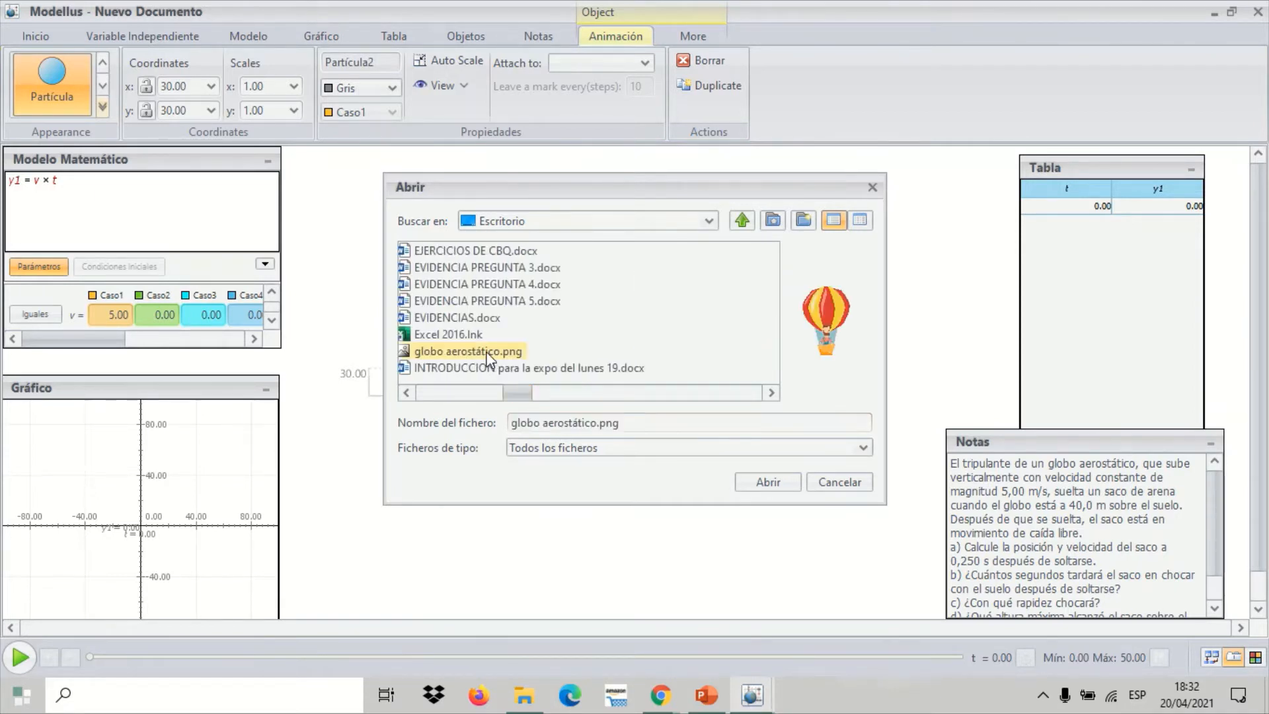
pyautogui.click(792, 478)
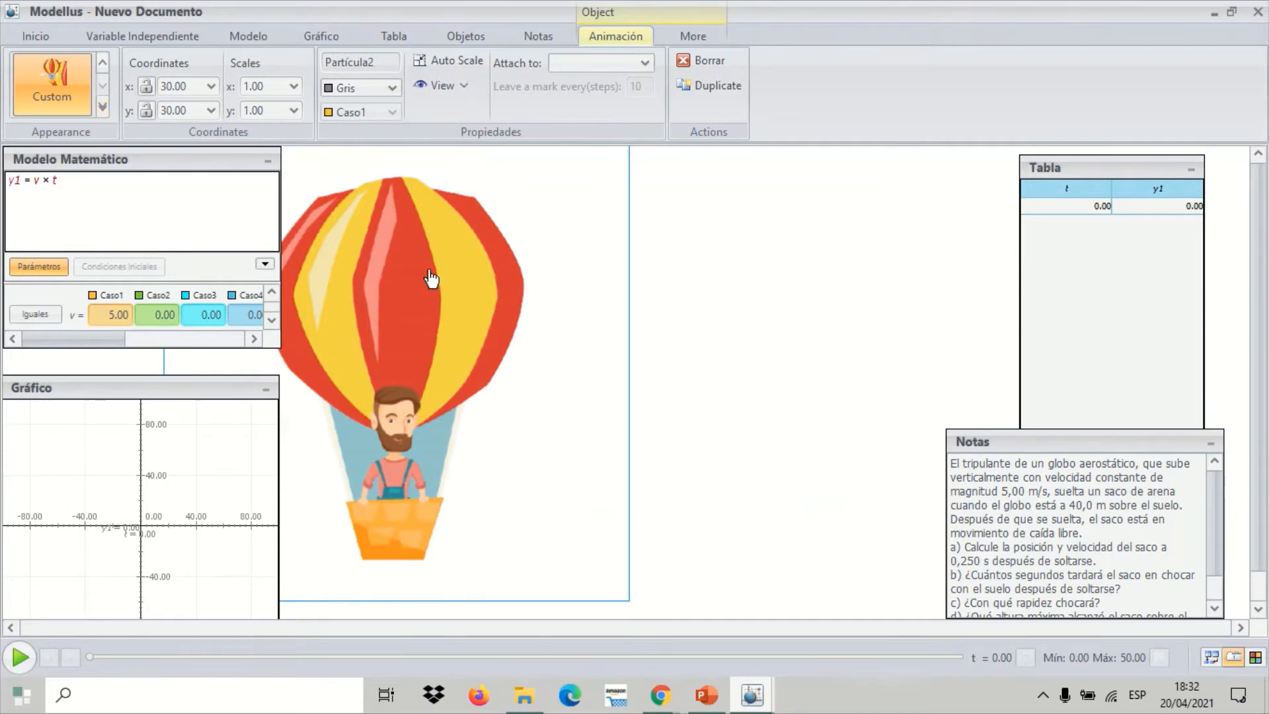
# Shrink the balloon image to about 40% of its size and move its origin low on the canvas, beside the Gráfico panel
pyautogui.moveTo(431, 279); pyautogui.dragTo(427, 283)
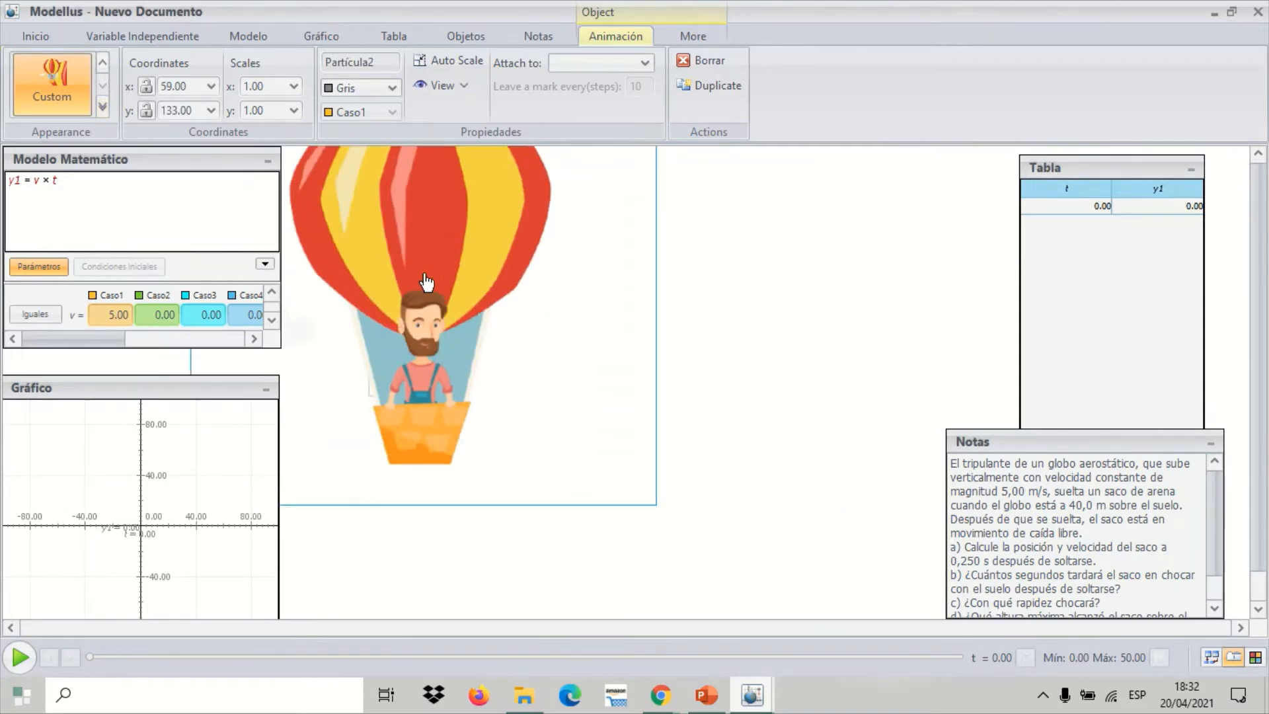
pyautogui.moveTo(368, 388); pyautogui.dragTo(450, 555)
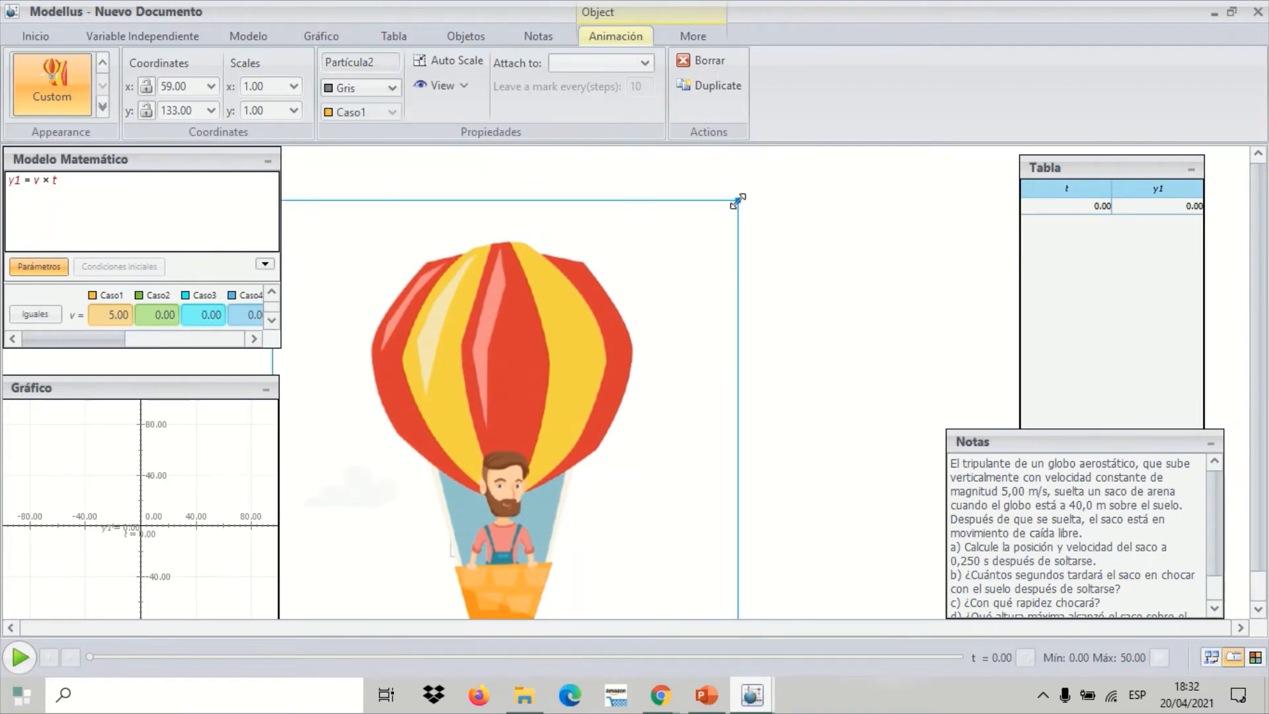
pyautogui.moveTo(738, 202); pyautogui.dragTo(598, 341)
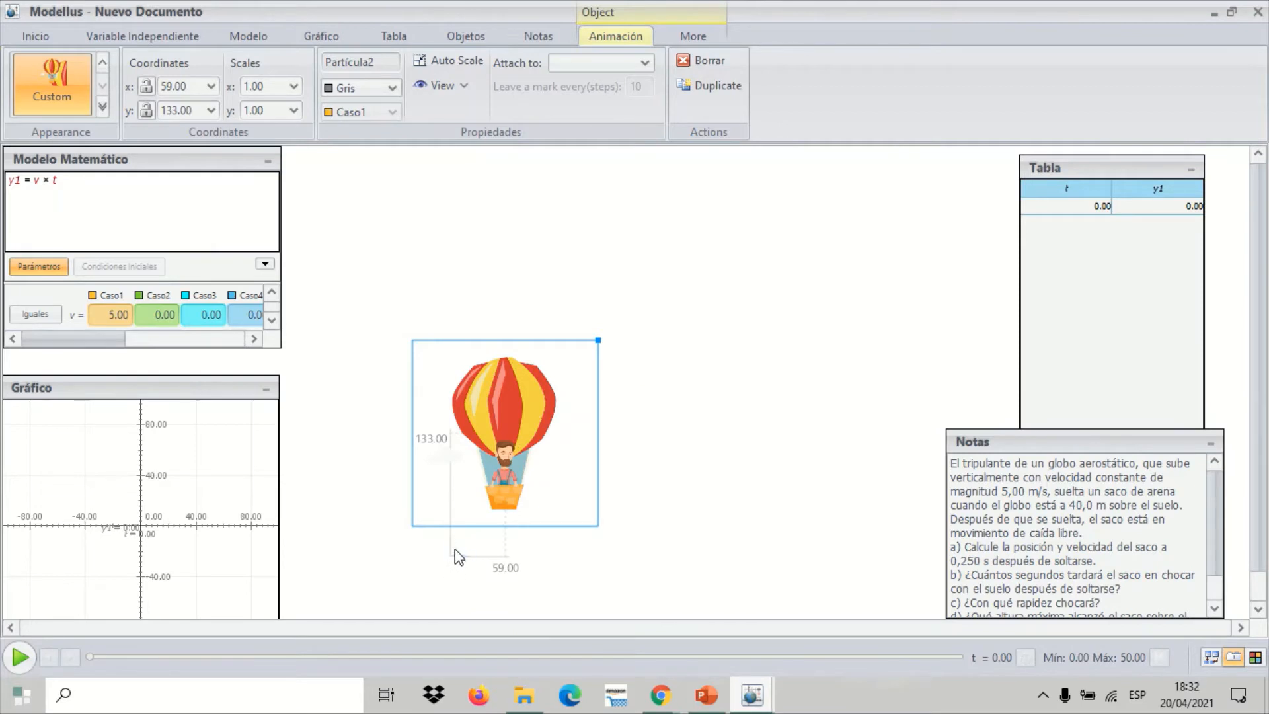
pyautogui.moveTo(454, 550); pyautogui.dragTo(357, 536)
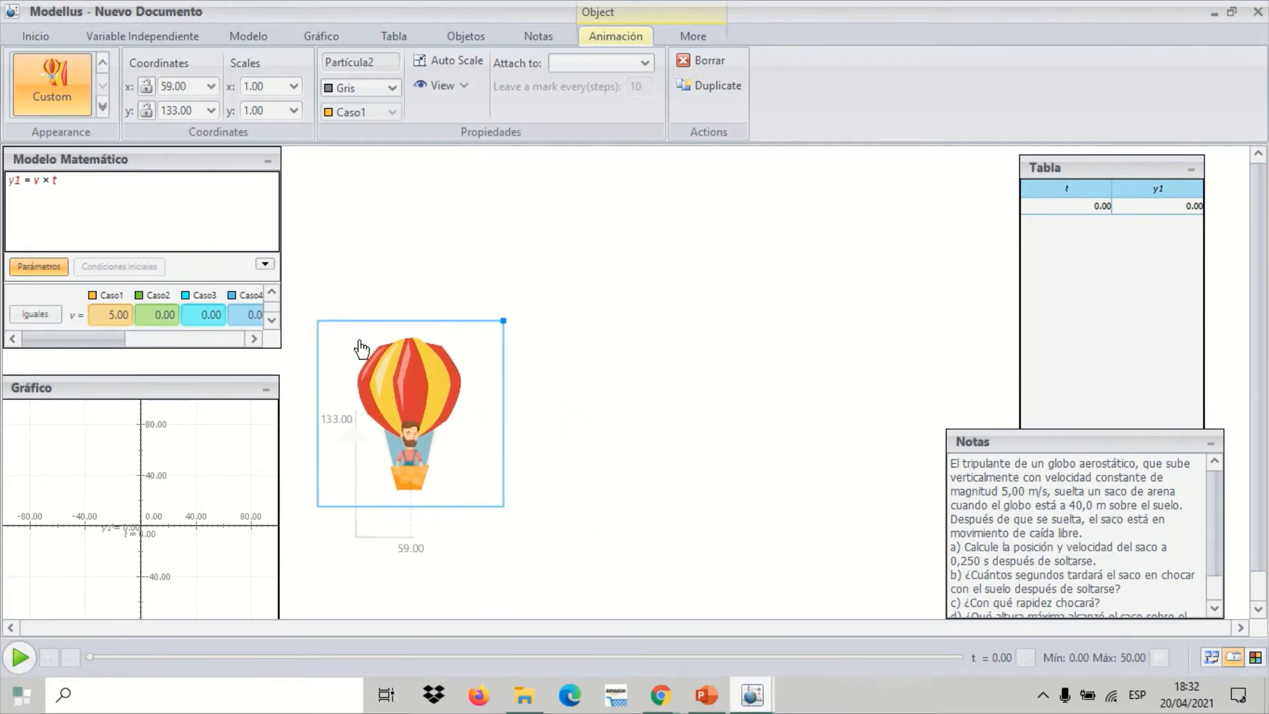
# Set the balloon's x coordinate to 0.0 and link its y coordinate to the variable y1
pyautogui.click(210, 87)
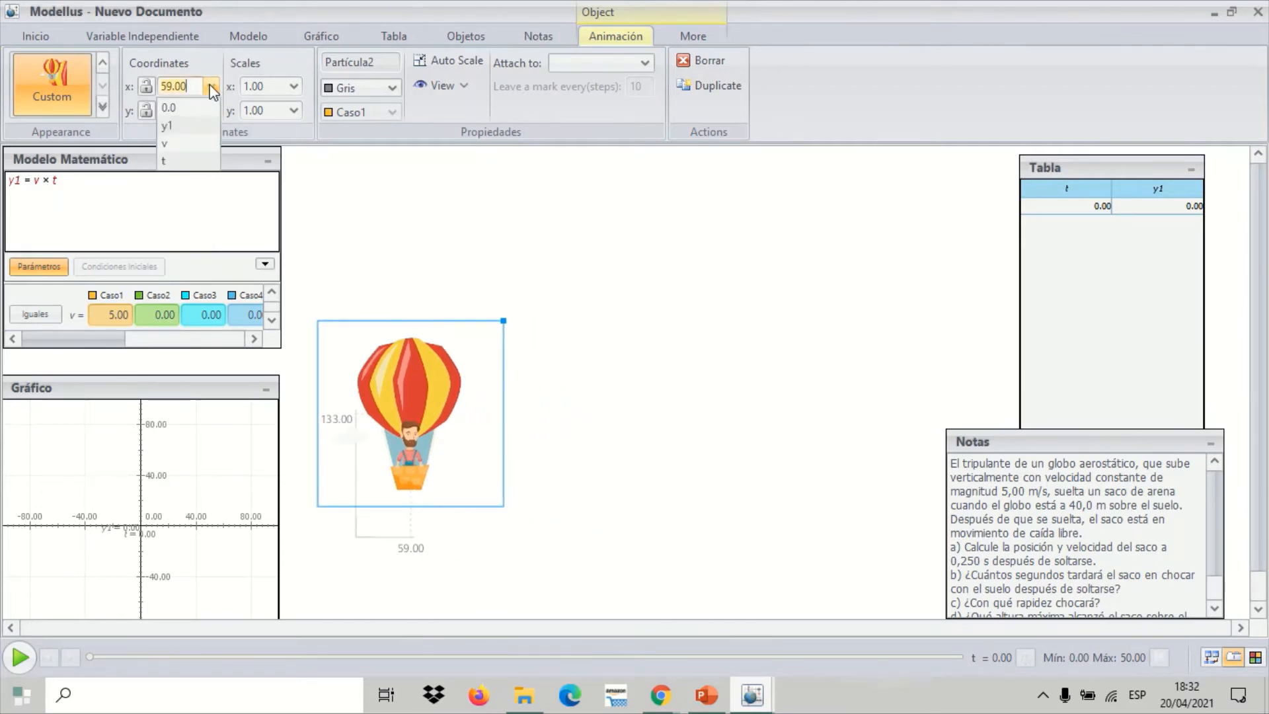
pyautogui.click(206, 107)
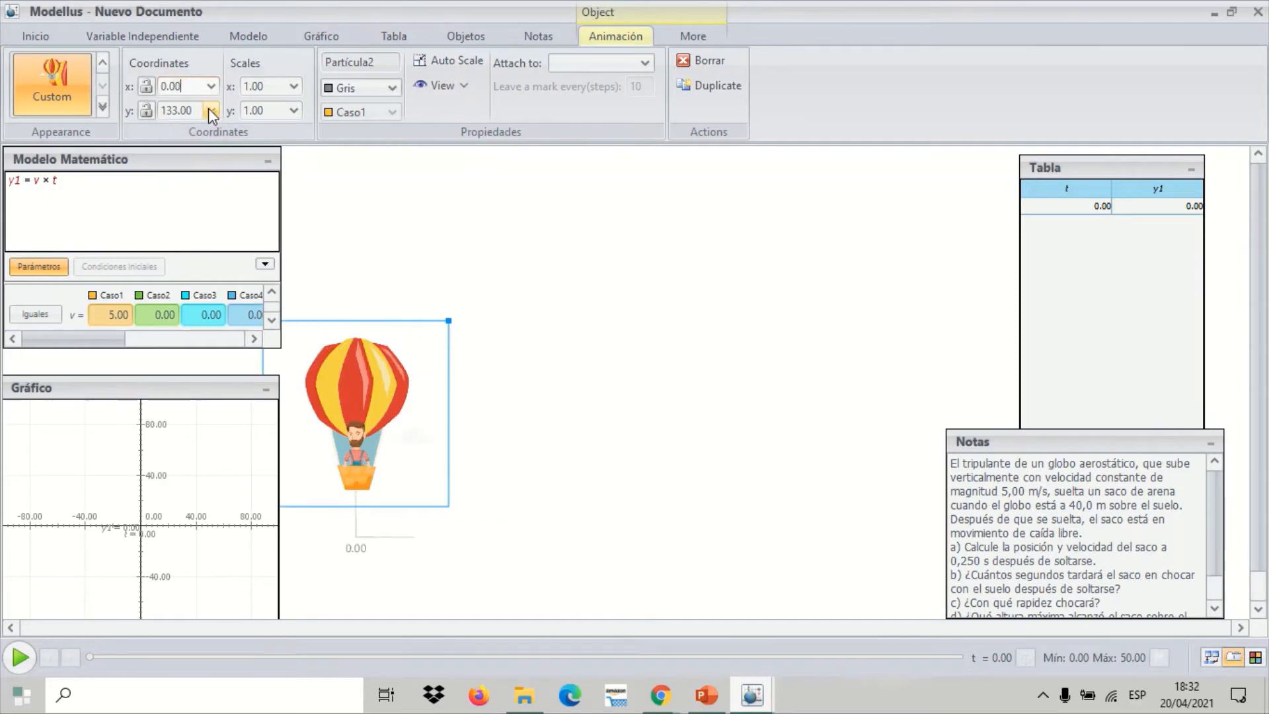
pyautogui.click(211, 110)
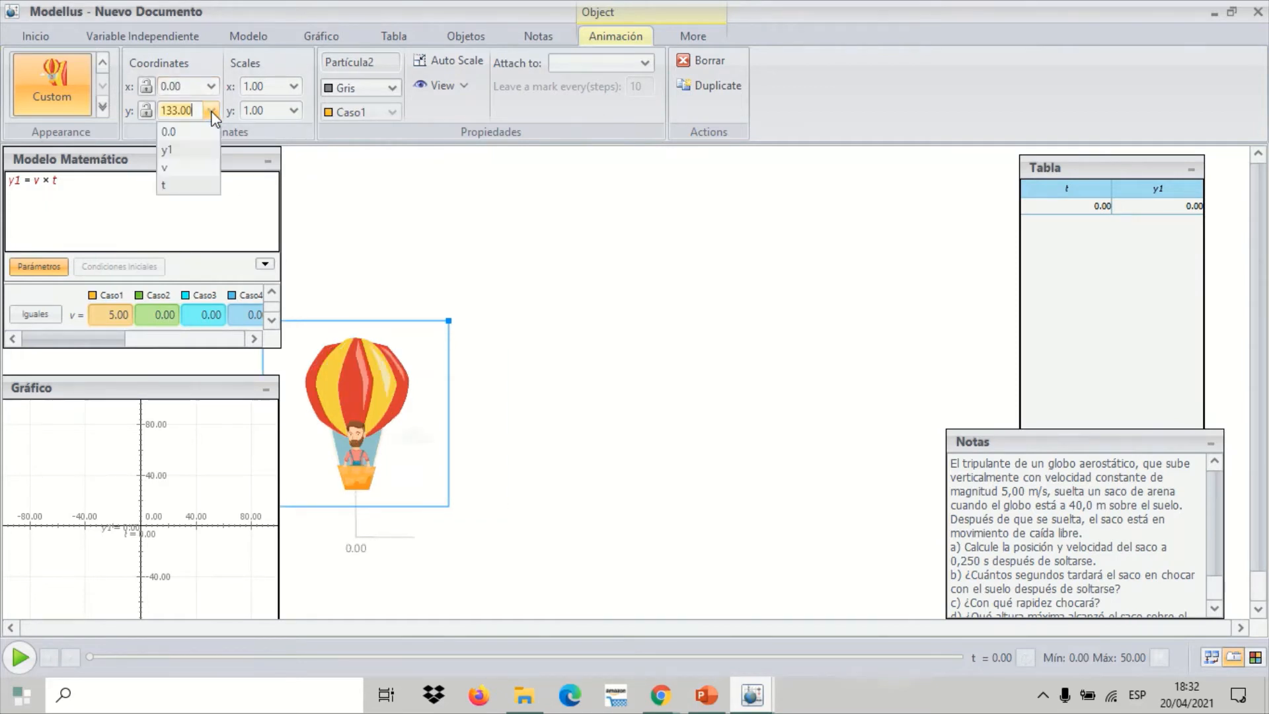
pyautogui.click(183, 152)
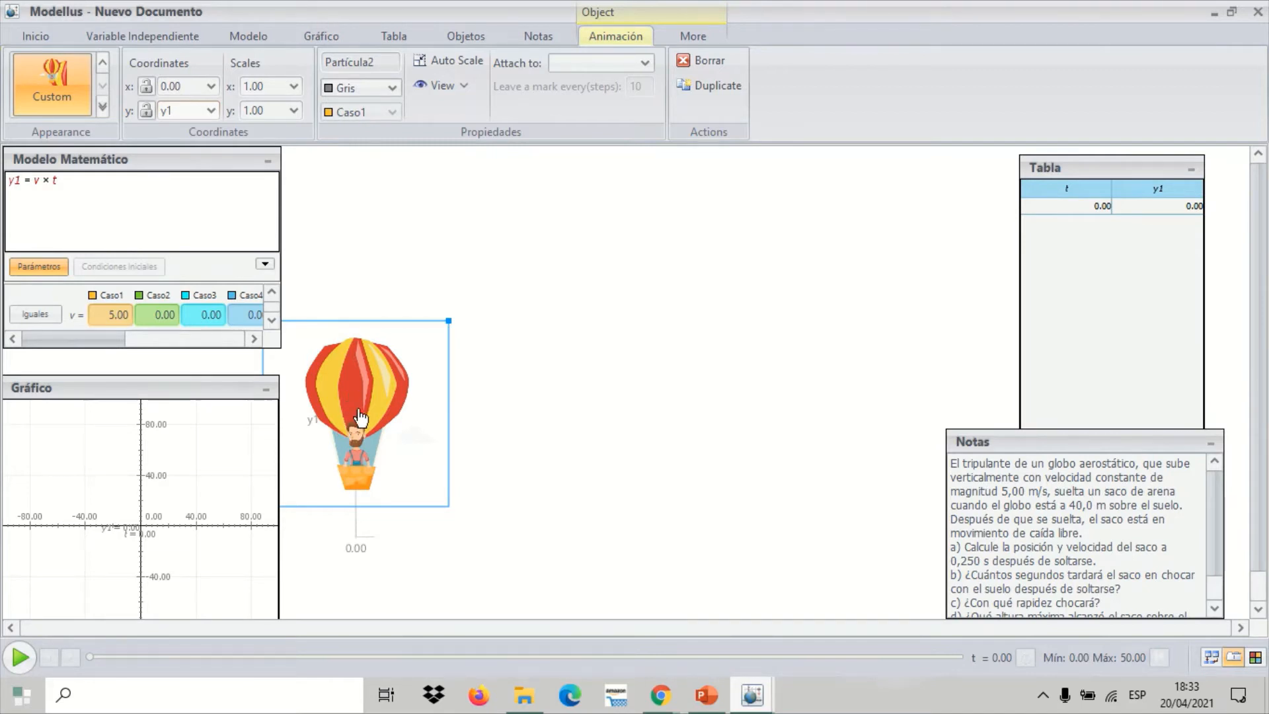
# Lower the balloon's origin near the bottom edge of the canvas, slightly farther from the Gráfico panel
pyautogui.click(540, 382)
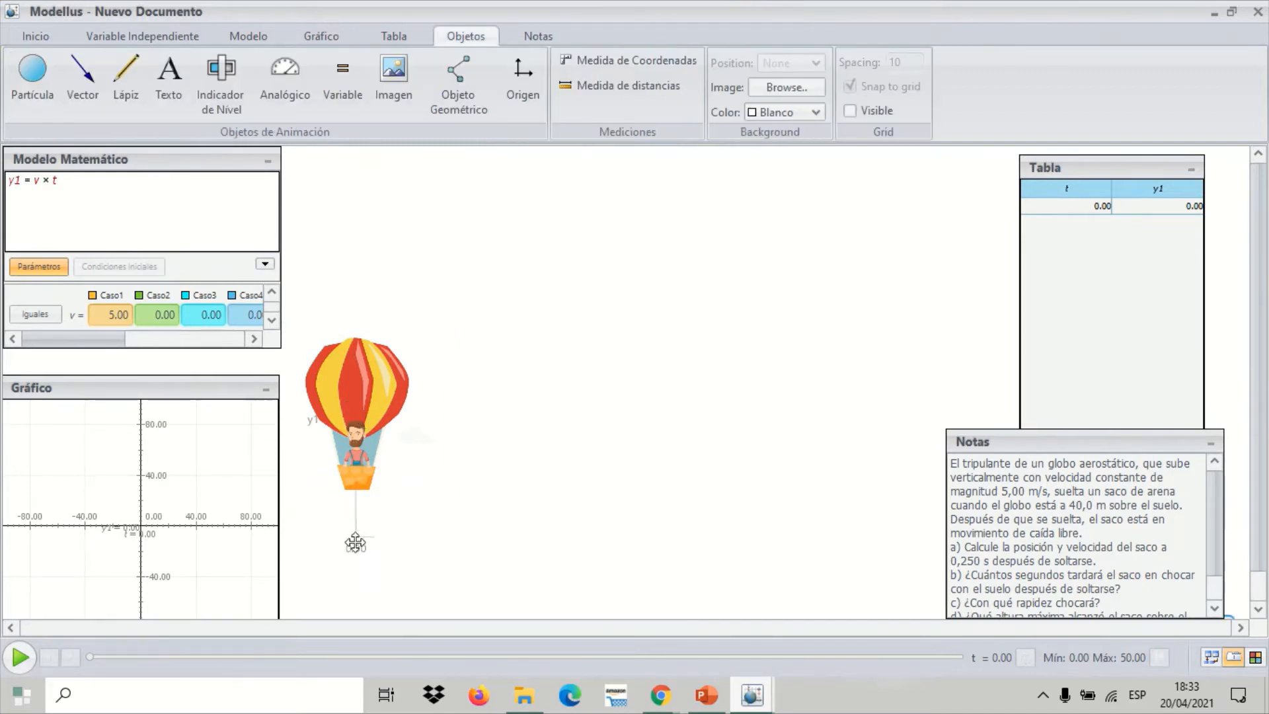
pyautogui.moveTo(355, 543); pyautogui.dragTo(387, 570)
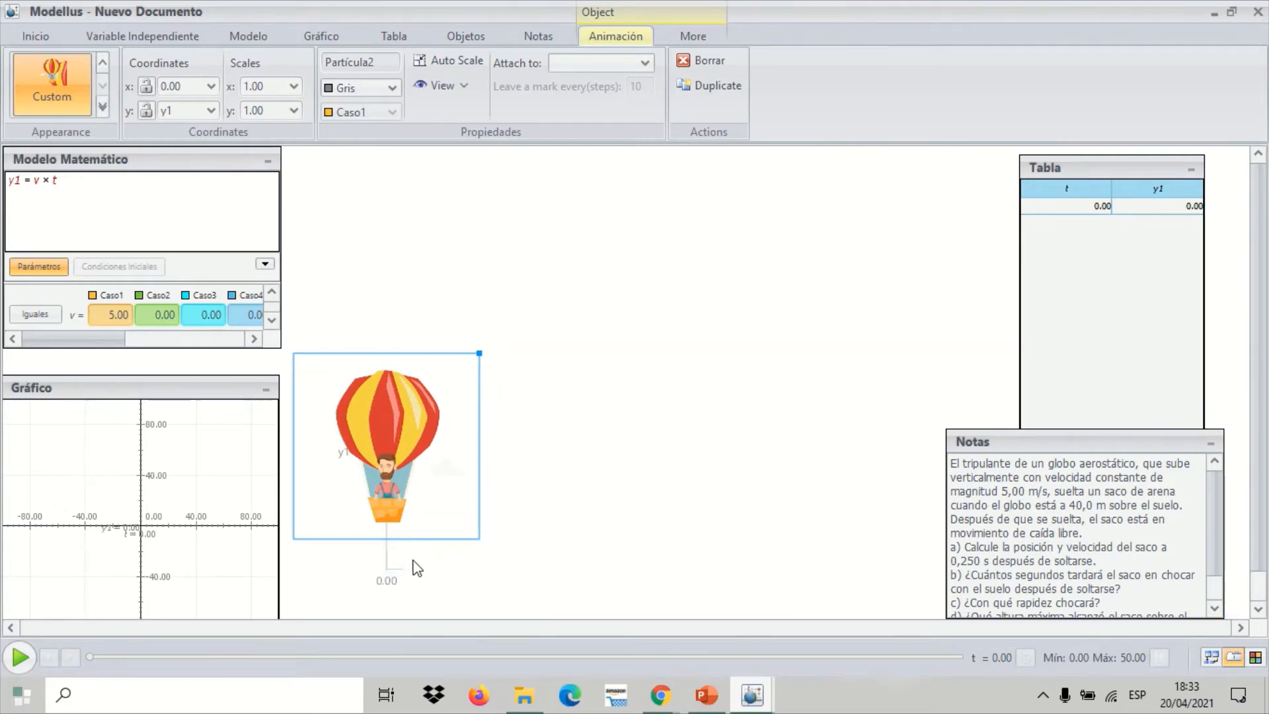
pyautogui.moveTo(387, 568); pyautogui.dragTo(390, 589)
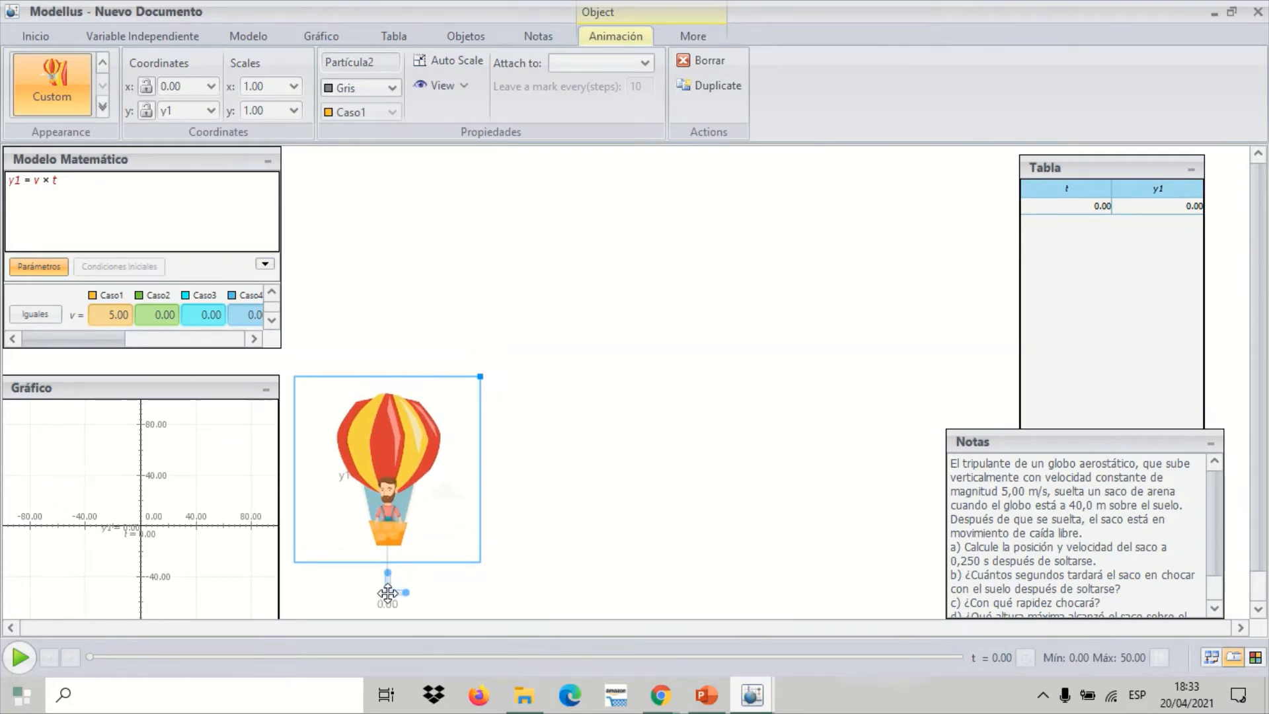
pyautogui.click(622, 495)
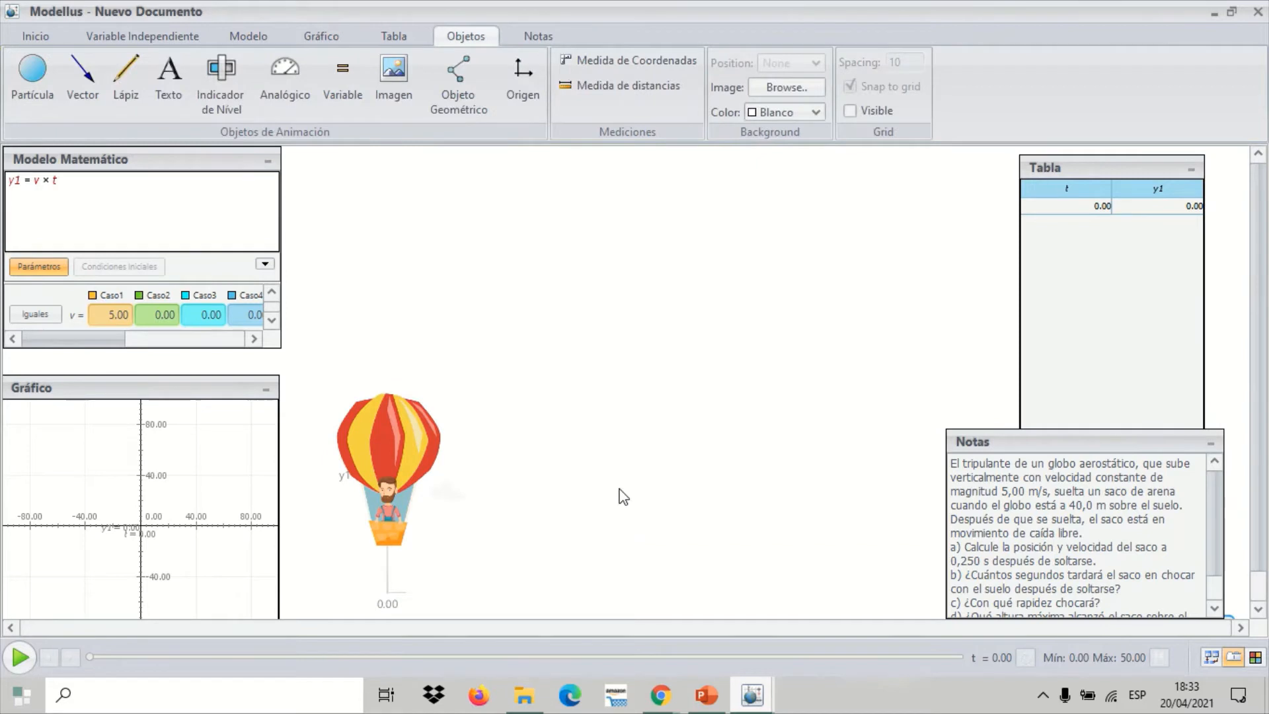
pyautogui.click(459, 95)
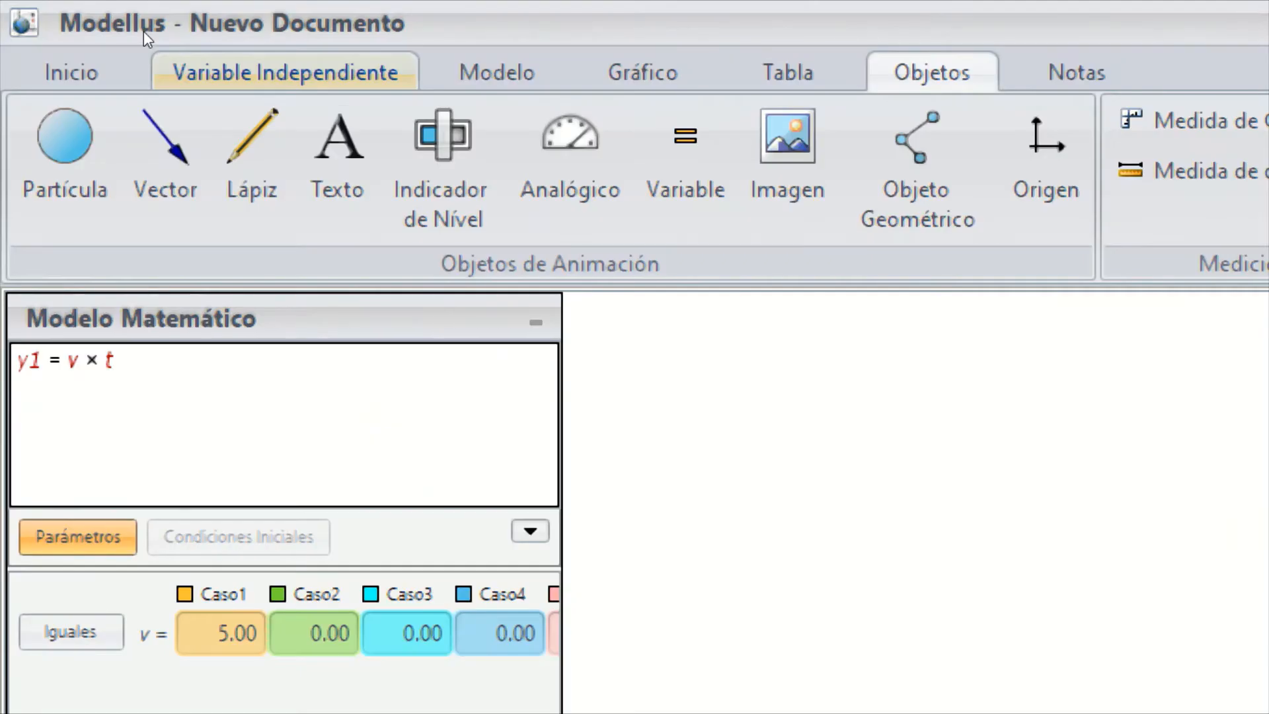
# Set the maximum of the independent variable t to 10 and run the simulation
pyautogui.click(158, 66)
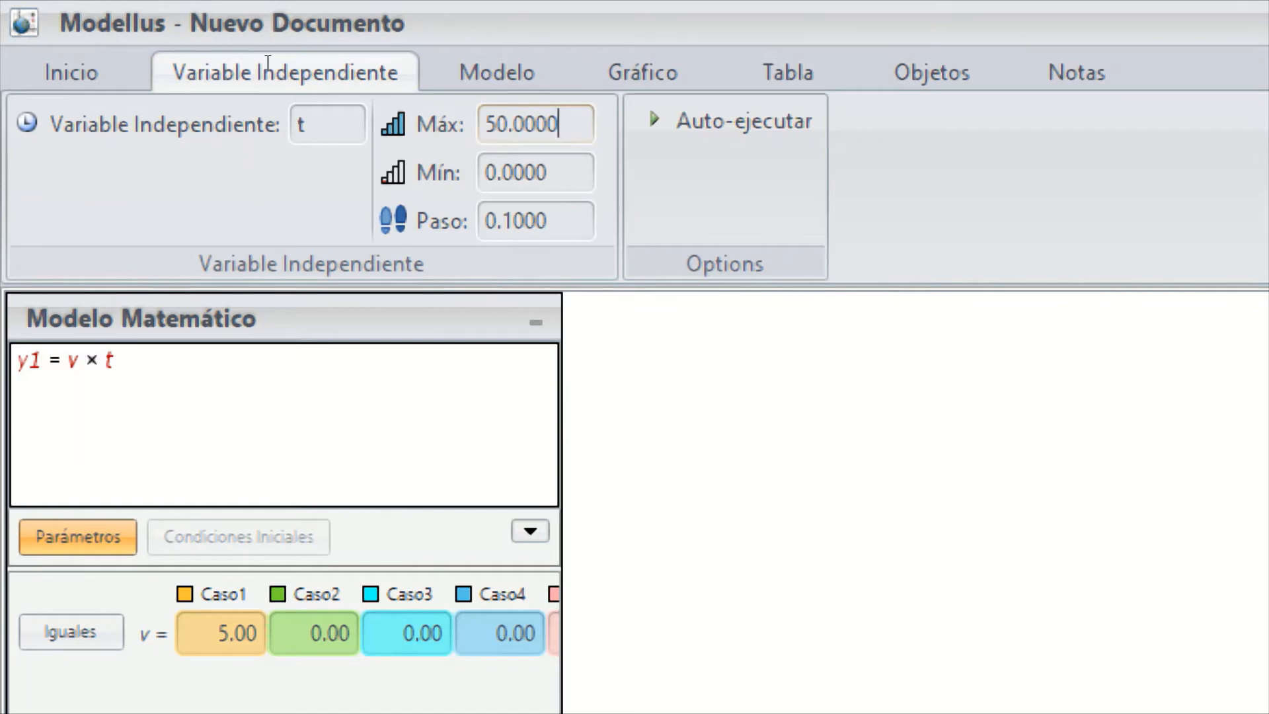
pyautogui.doubleClick(535, 125)
pyautogui.write('10.0000')
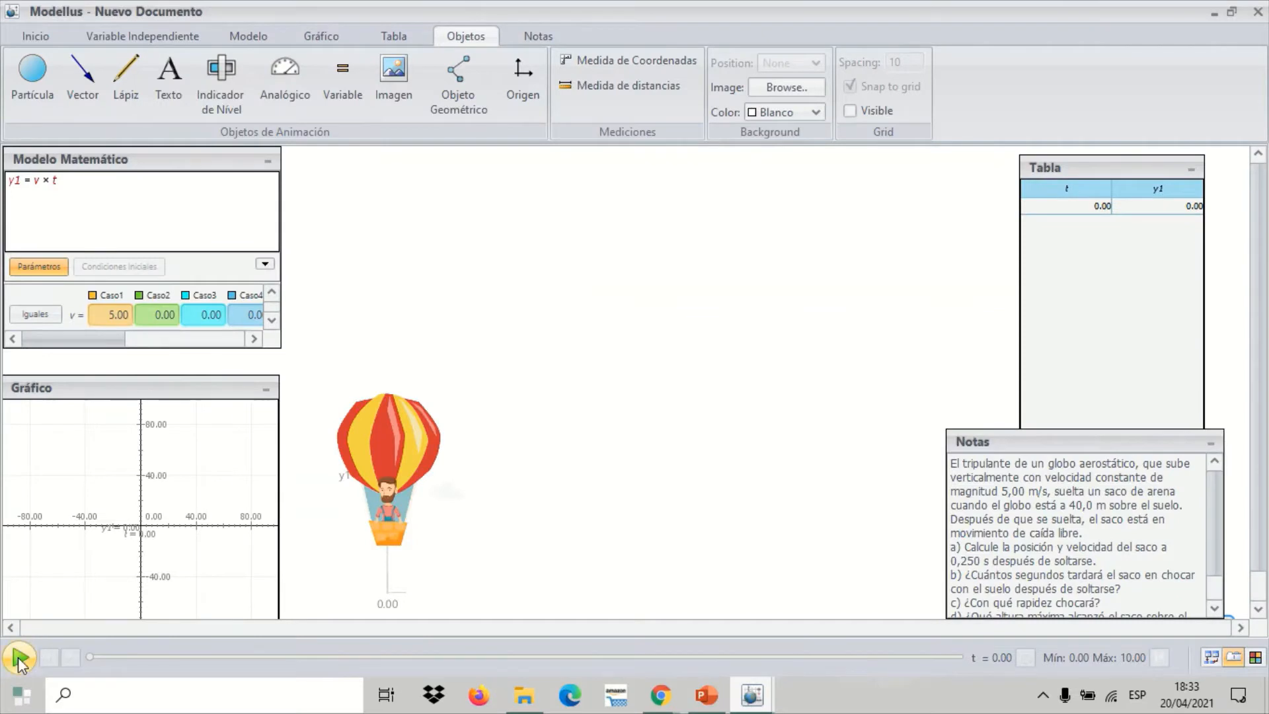
pyautogui.click(20, 658)
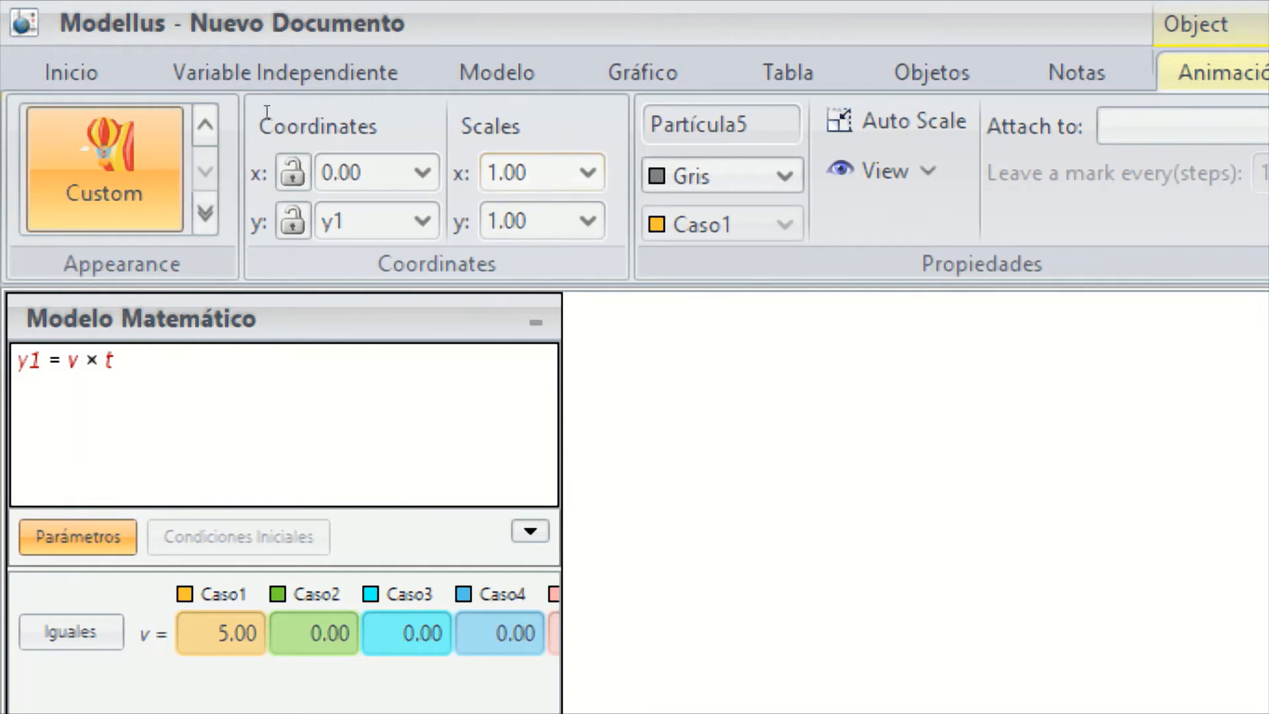
# Set the balloon's x and y scales to 5.00 and run the simulation
pyautogui.press('Tab')
pyautogui.write('5')
pyautogui.press('Tab')
pyautogui.write('5')
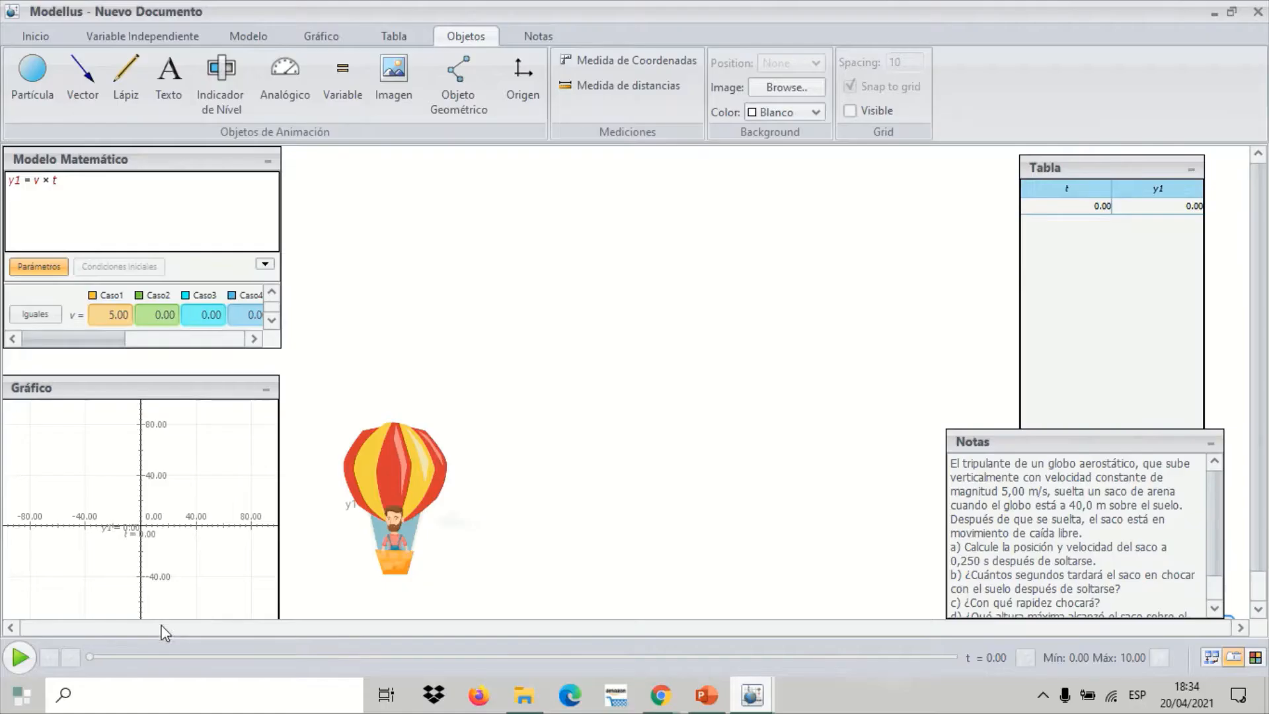
pyautogui.click(30, 657)
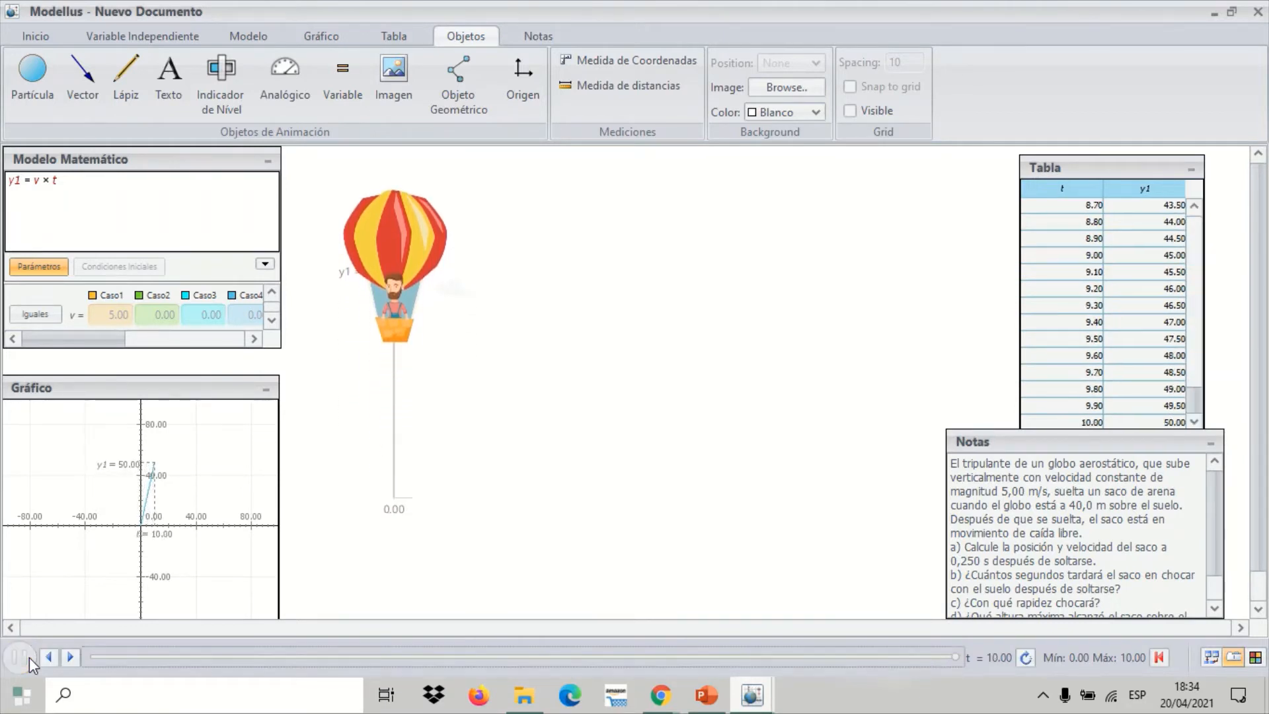
# Lower the balloon's origin slightly and reset the simulation to its start
pyautogui.click(395, 492)
pyautogui.moveTo(395, 493); pyautogui.dragTo(391, 530)
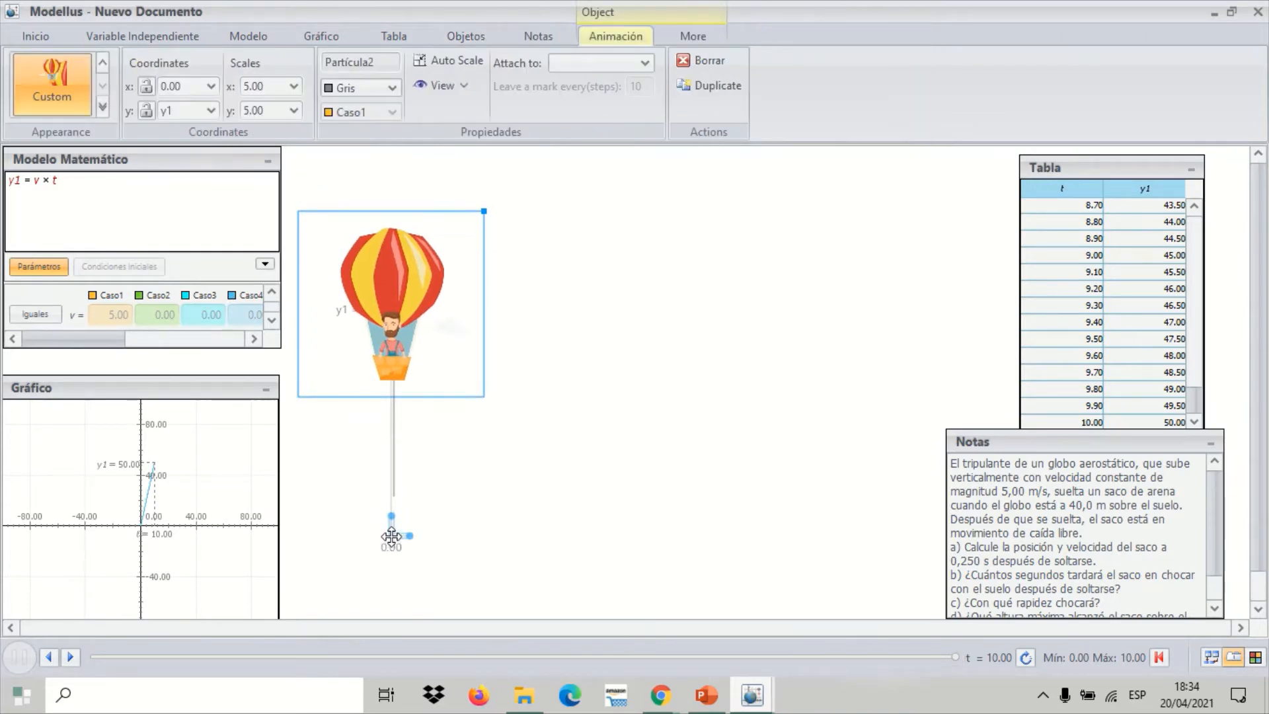
pyautogui.click(1165, 658)
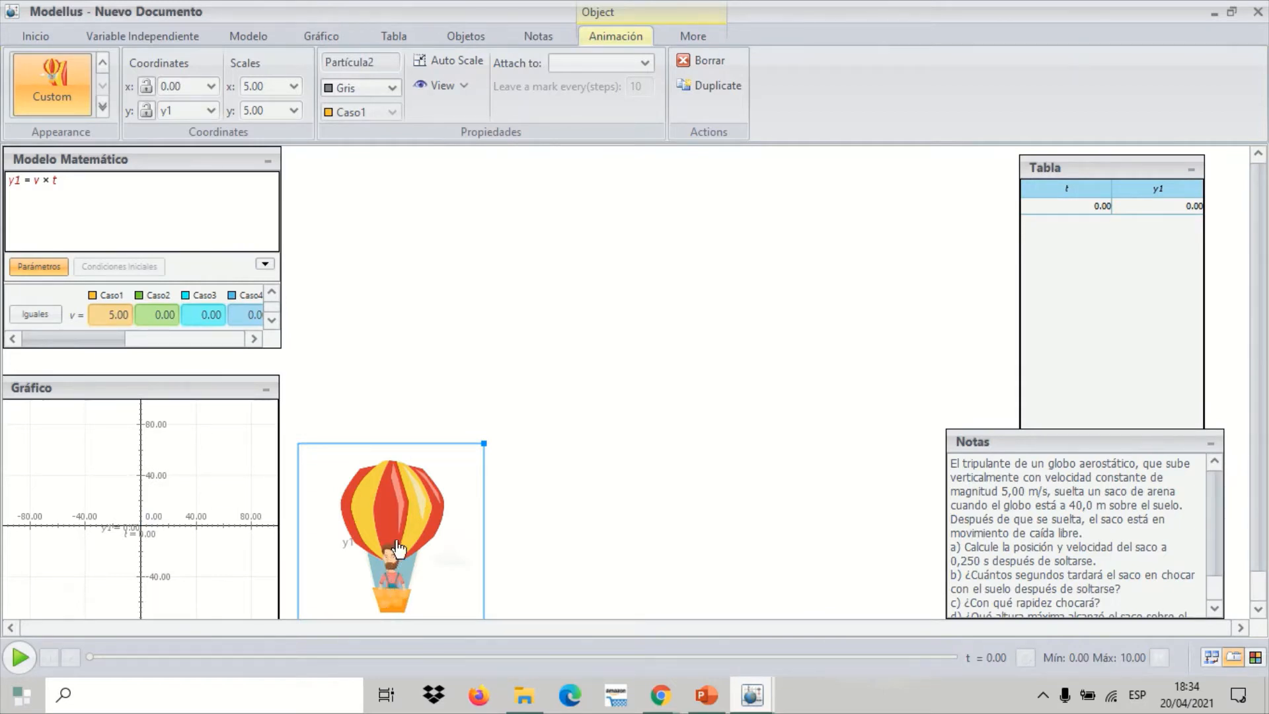
# Raise the balloon's origin to sit beside the Gráfico panel and shift the Tabla window slightly up
pyautogui.moveTo(393, 531); pyautogui.dragTo(408, 440)
pyautogui.moveTo(1098, 174); pyautogui.dragTo(1083, 156)
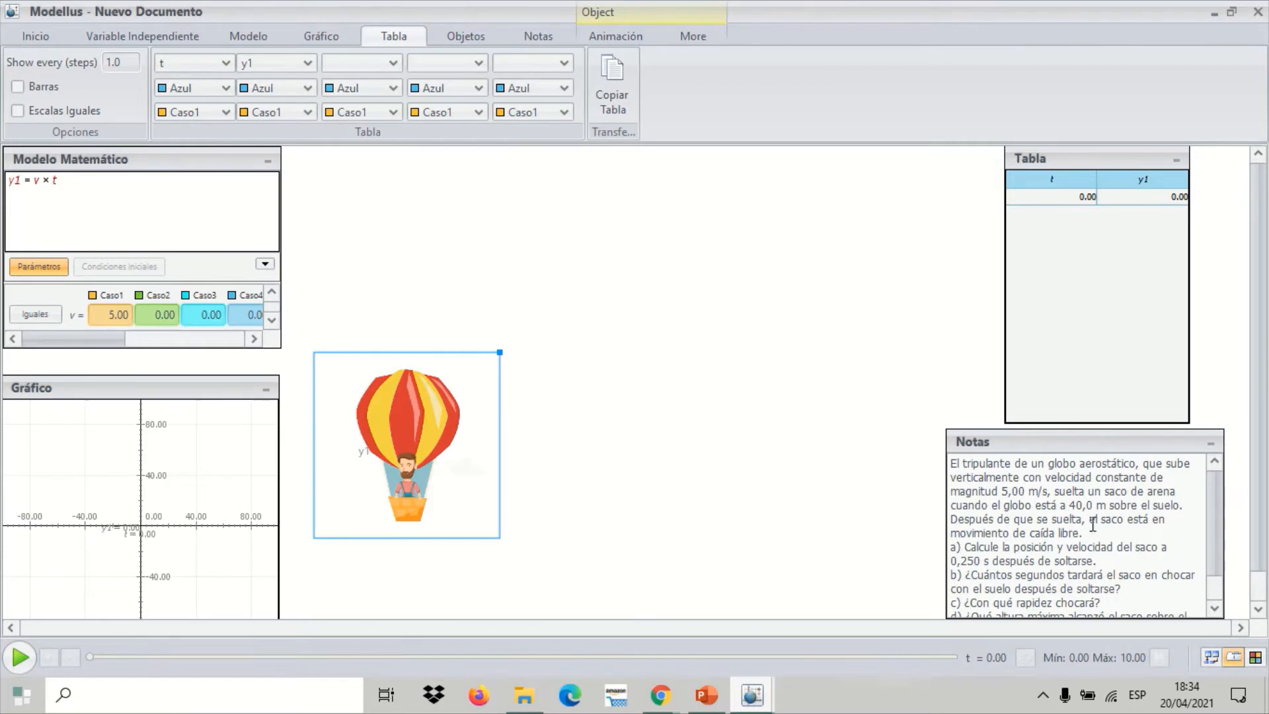
pyautogui.click(407, 444)
pyautogui.moveTo(407, 444); pyautogui.dragTo(393, 490)
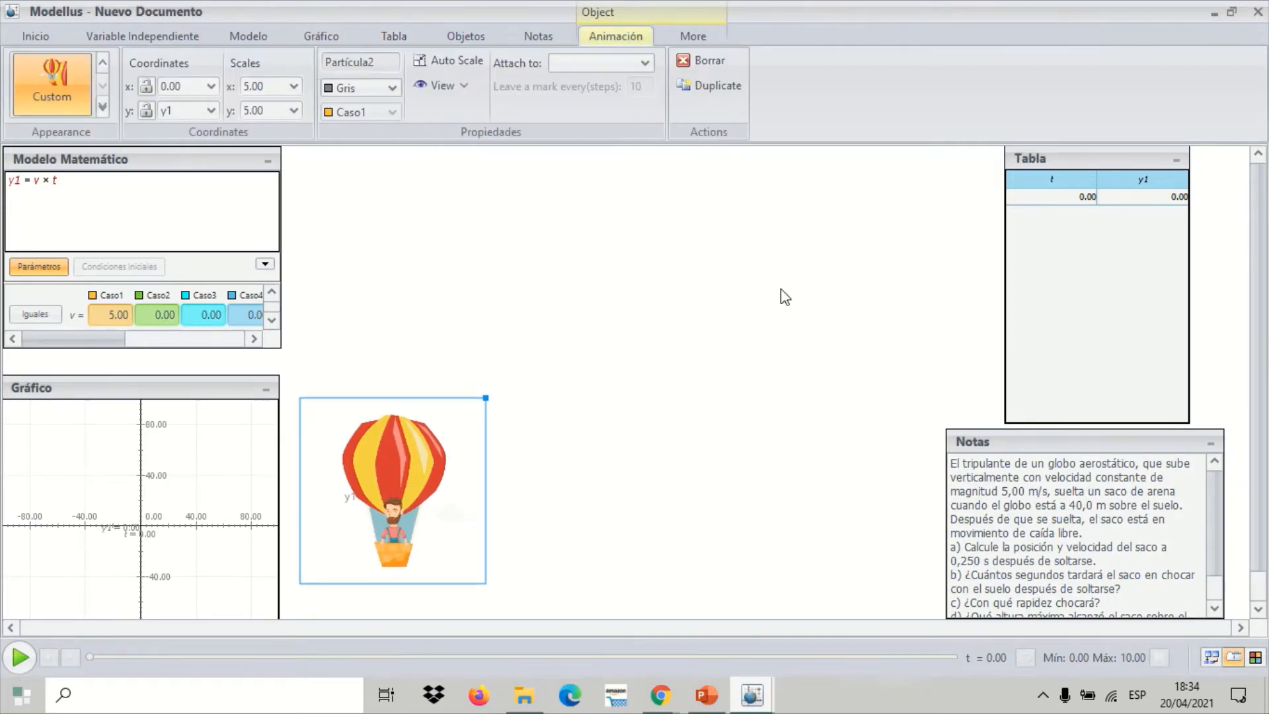
pyautogui.click(1101, 157)
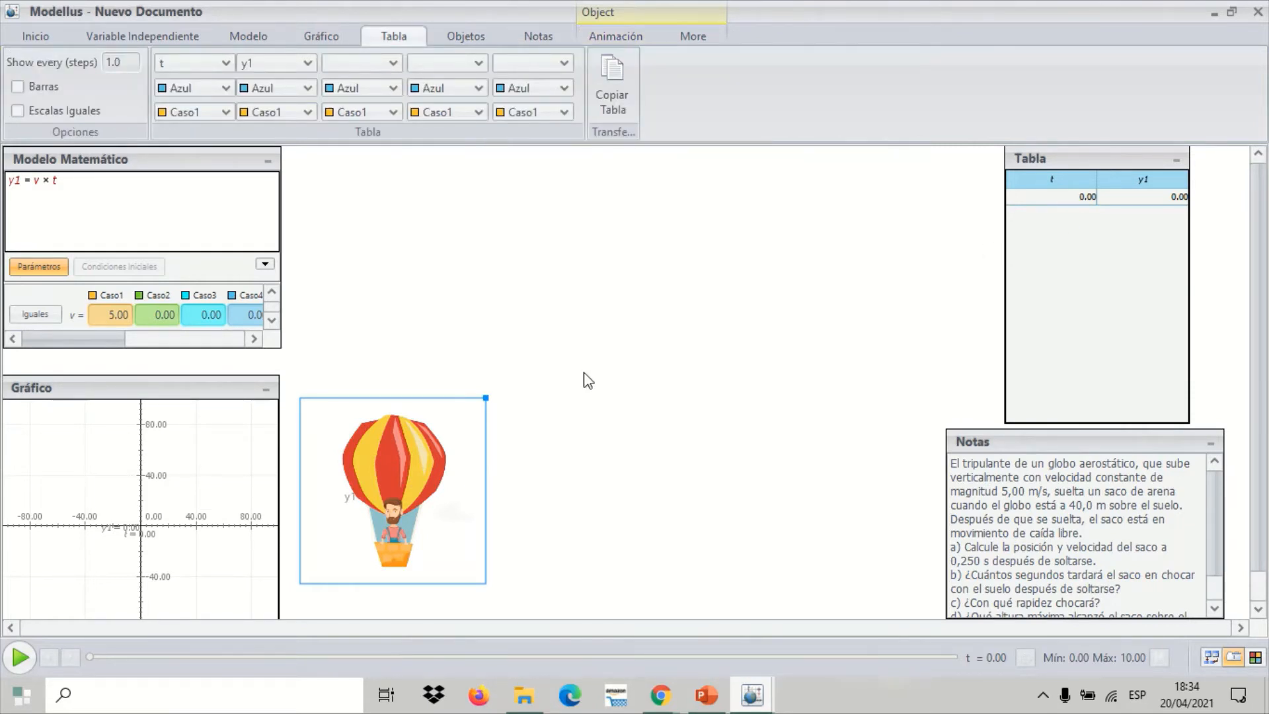
# Run the simulation and examine the table rows for the time at which y1 reaches 40 m
pyautogui.click(14, 662)
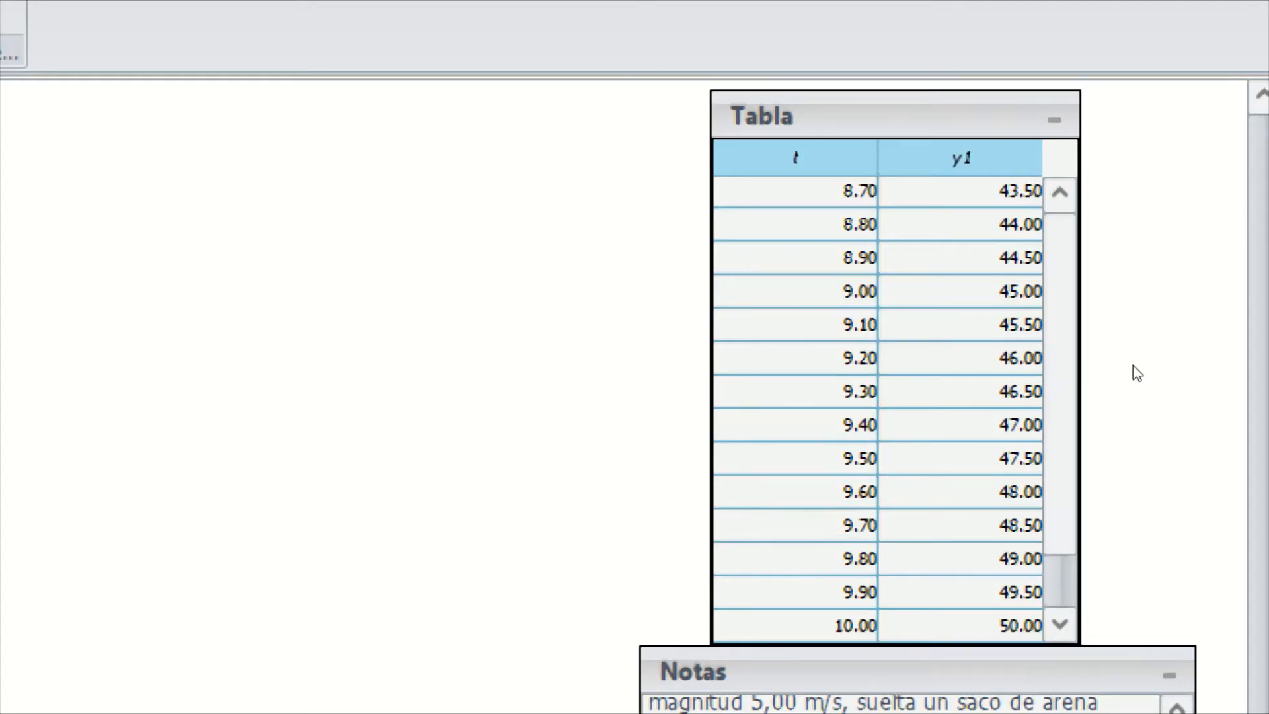
pyautogui.scroll(1, 1161, 396)
pyautogui.scroll(3, 1158, 387)
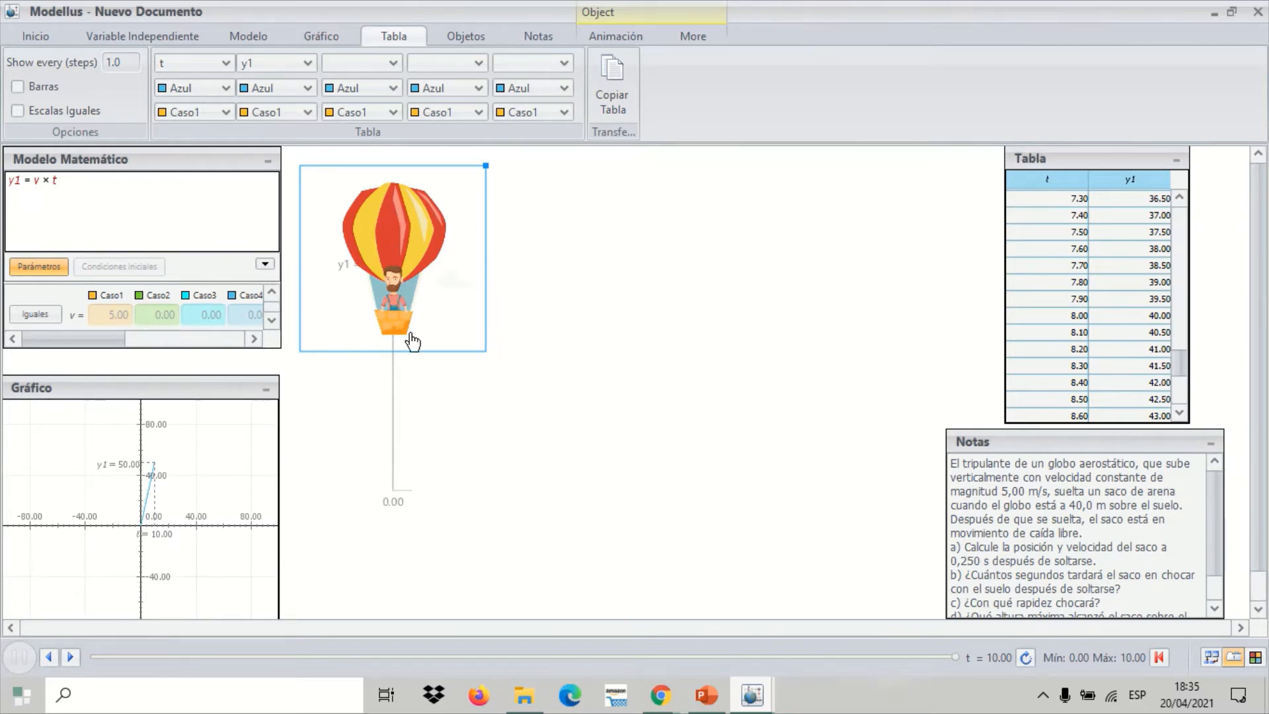
# Reset the simulation to its start and move the balloon's origin slightly higher
pyautogui.click(543, 266)
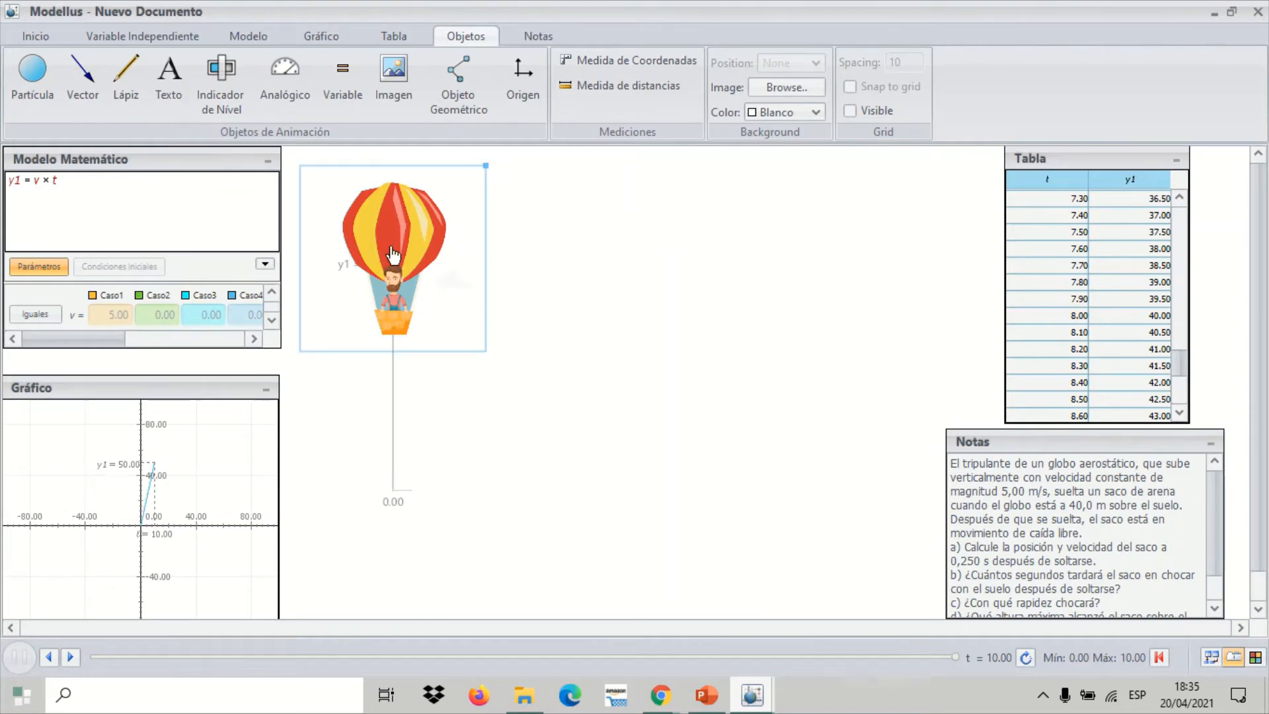
pyautogui.click(152, 231)
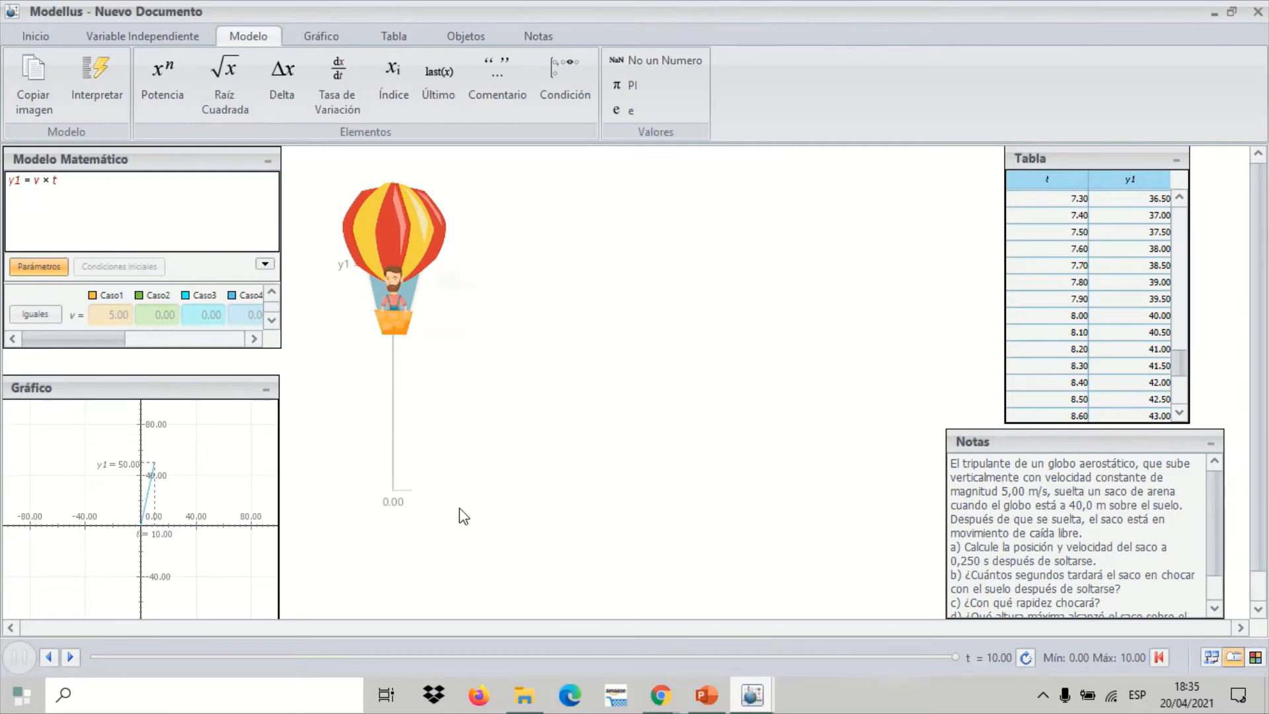
pyautogui.click(1160, 657)
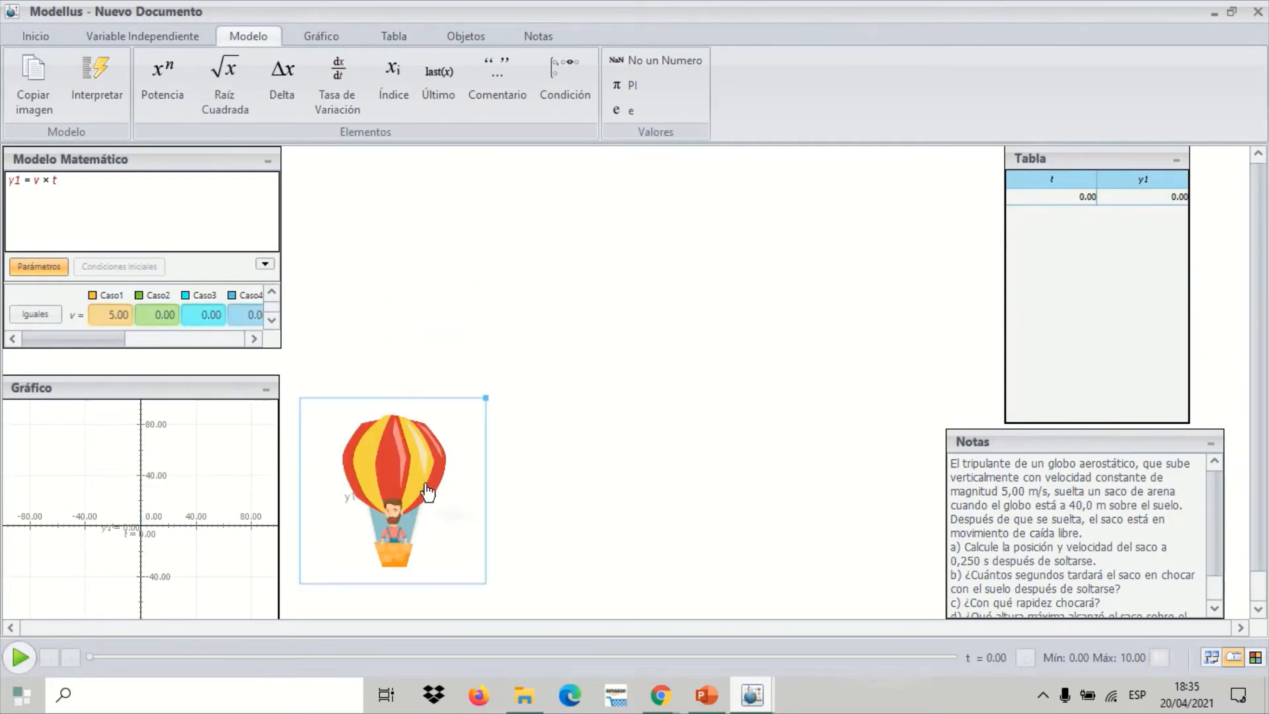
pyautogui.moveTo(427, 492); pyautogui.dragTo(405, 453)
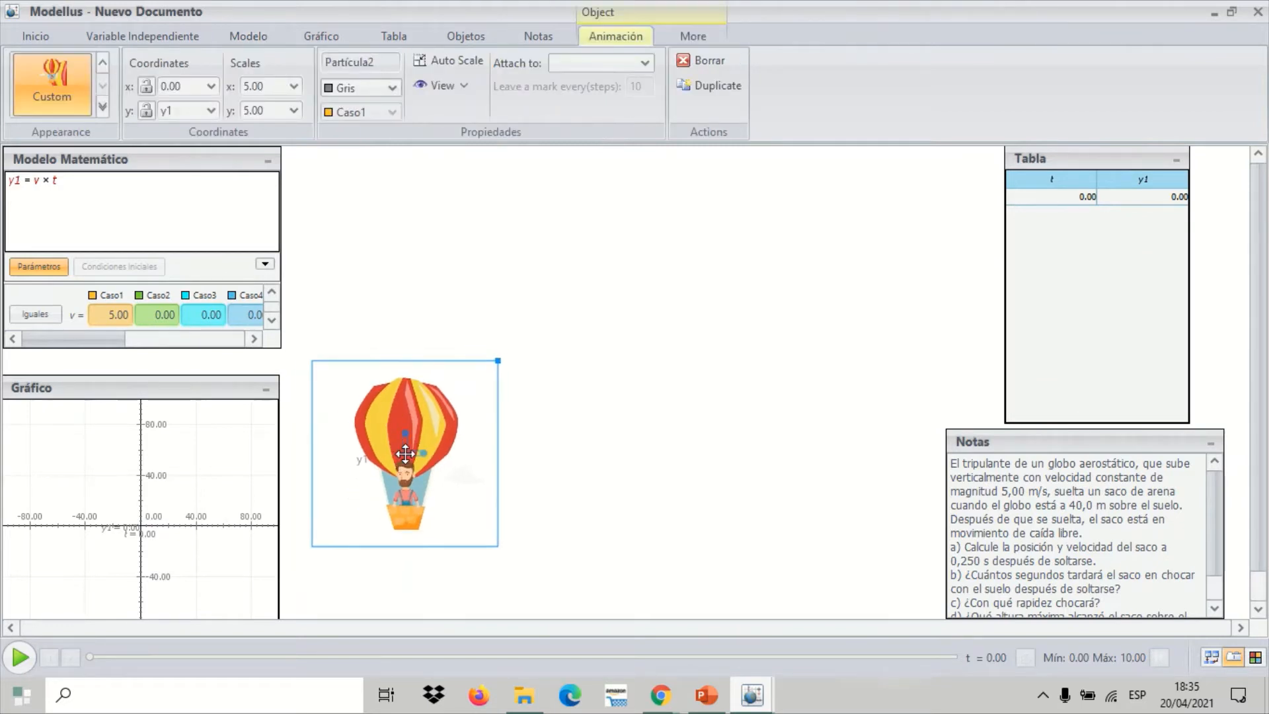
# Start a second equation for y below y1 in the Modelo Matemático and insert a Condición structure after the equals sign
pyautogui.click(188, 176)
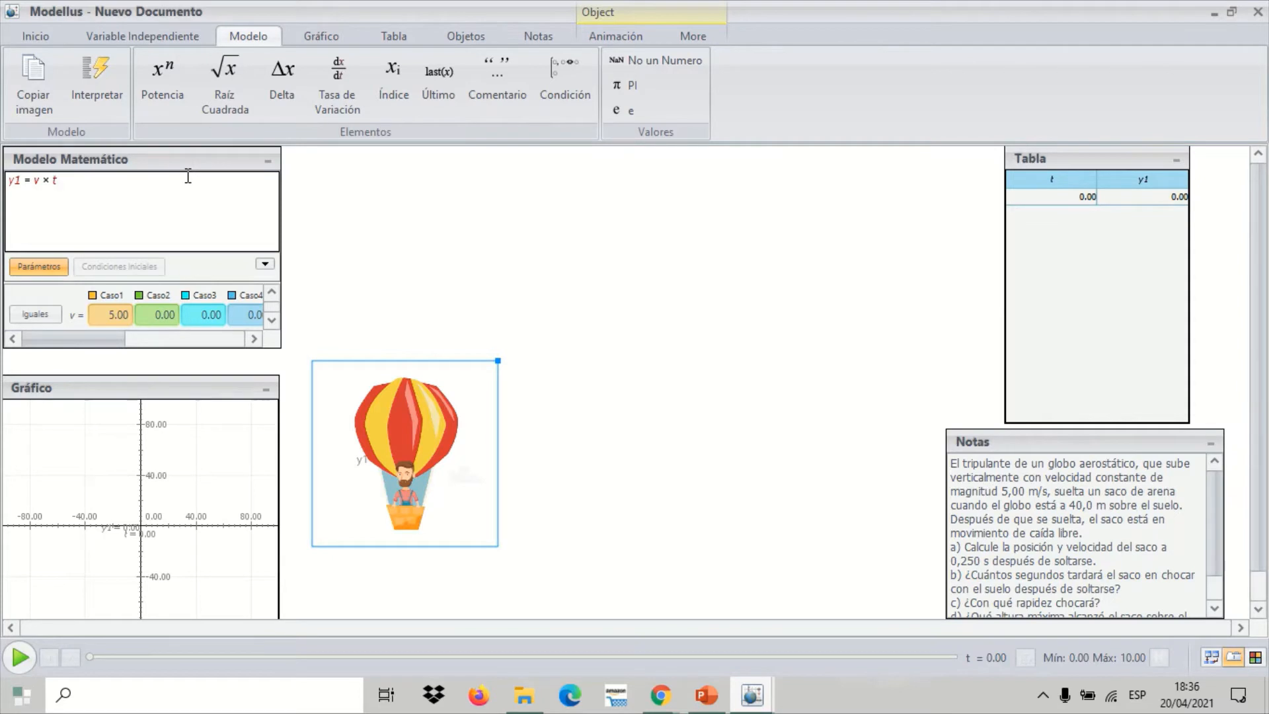
pyautogui.press('Return')
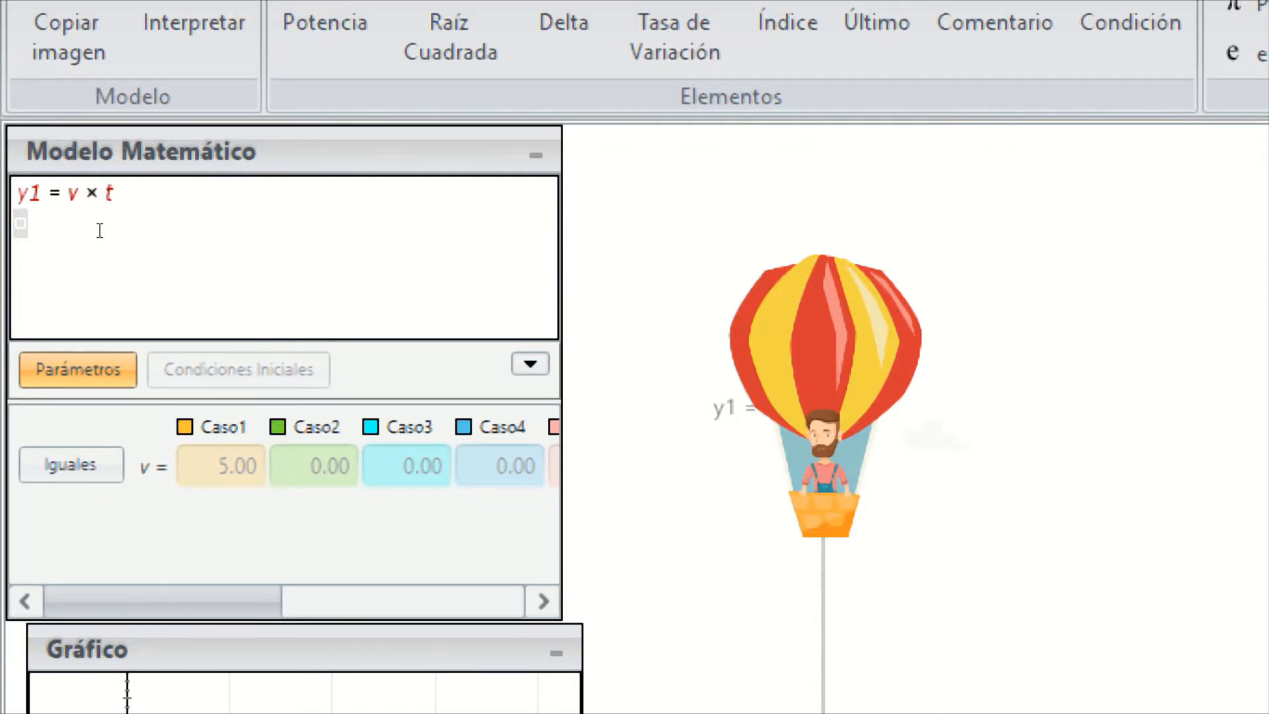
pyautogui.write('y =')
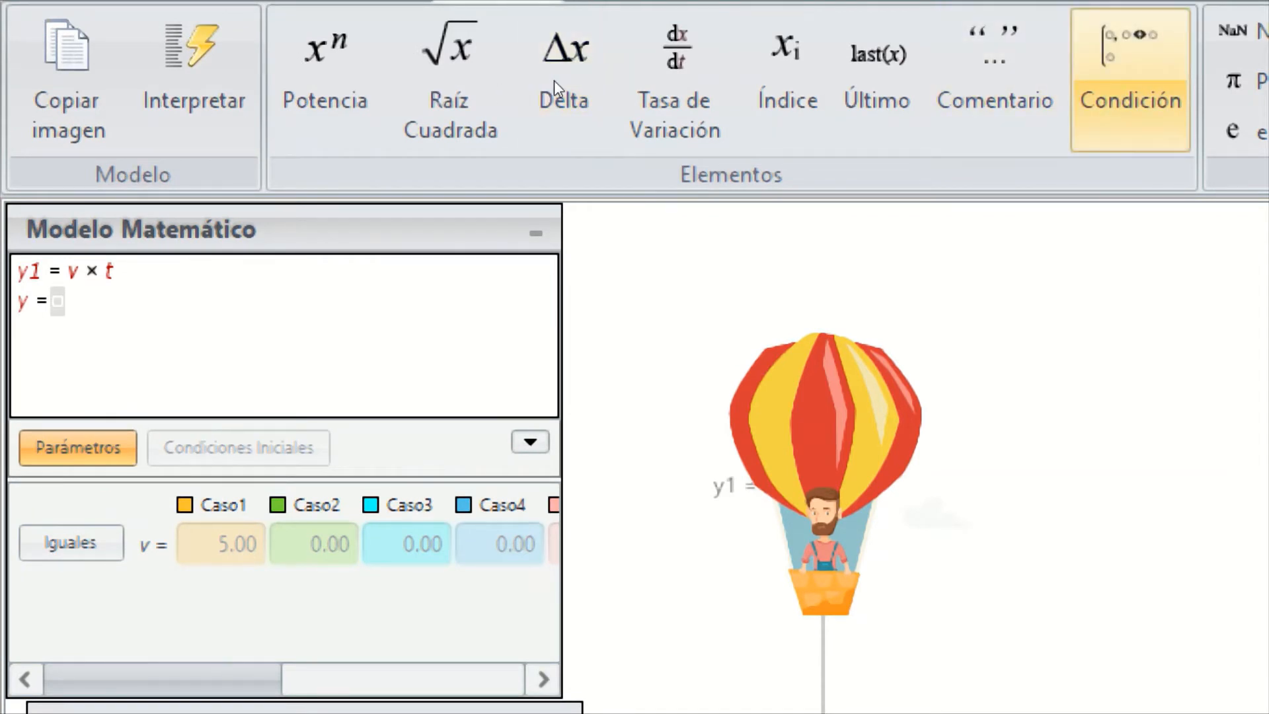
pyautogui.click(1130, 81)
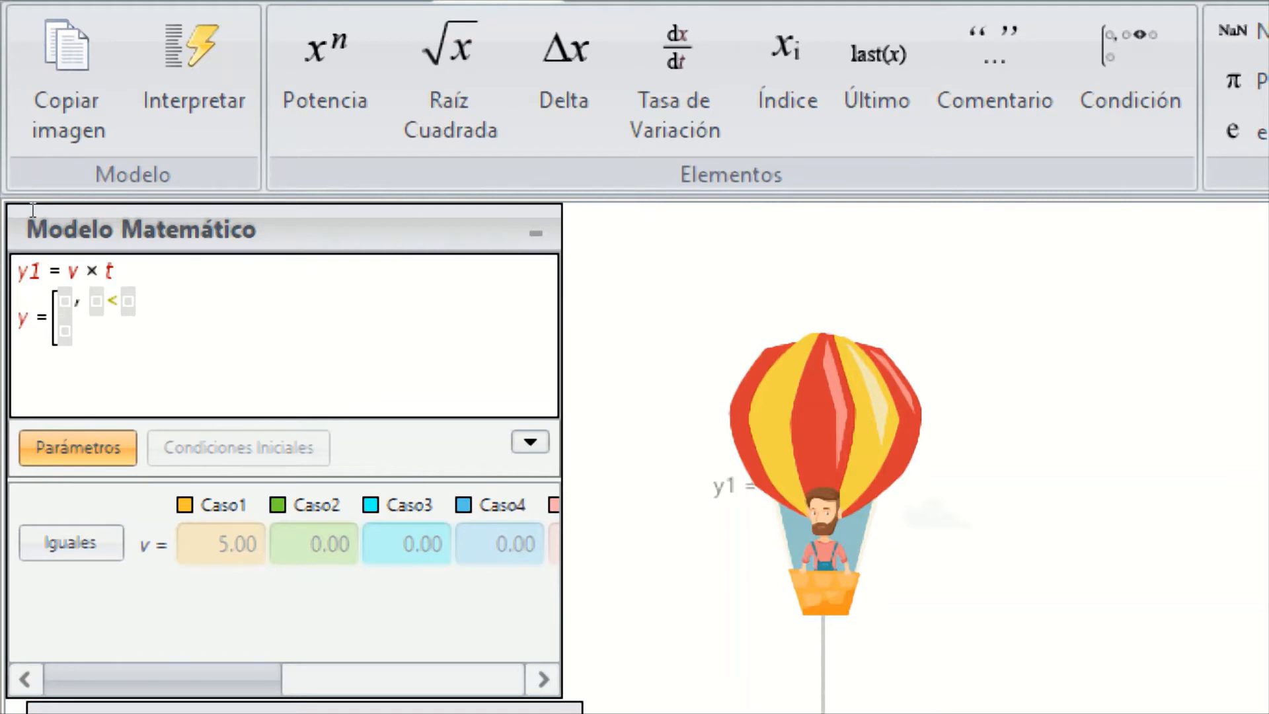
# Define the first branch of y as v × t with the condition t < 8
pyautogui.write('v')
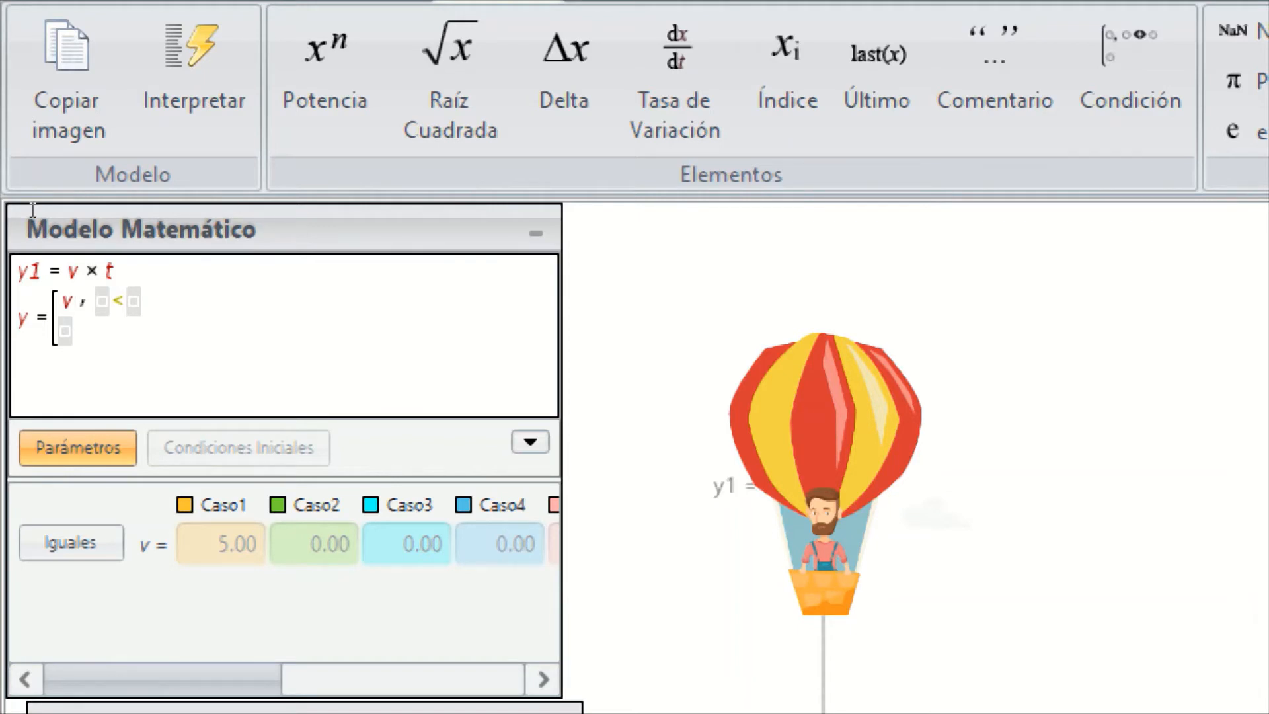
pyautogui.write('*t')
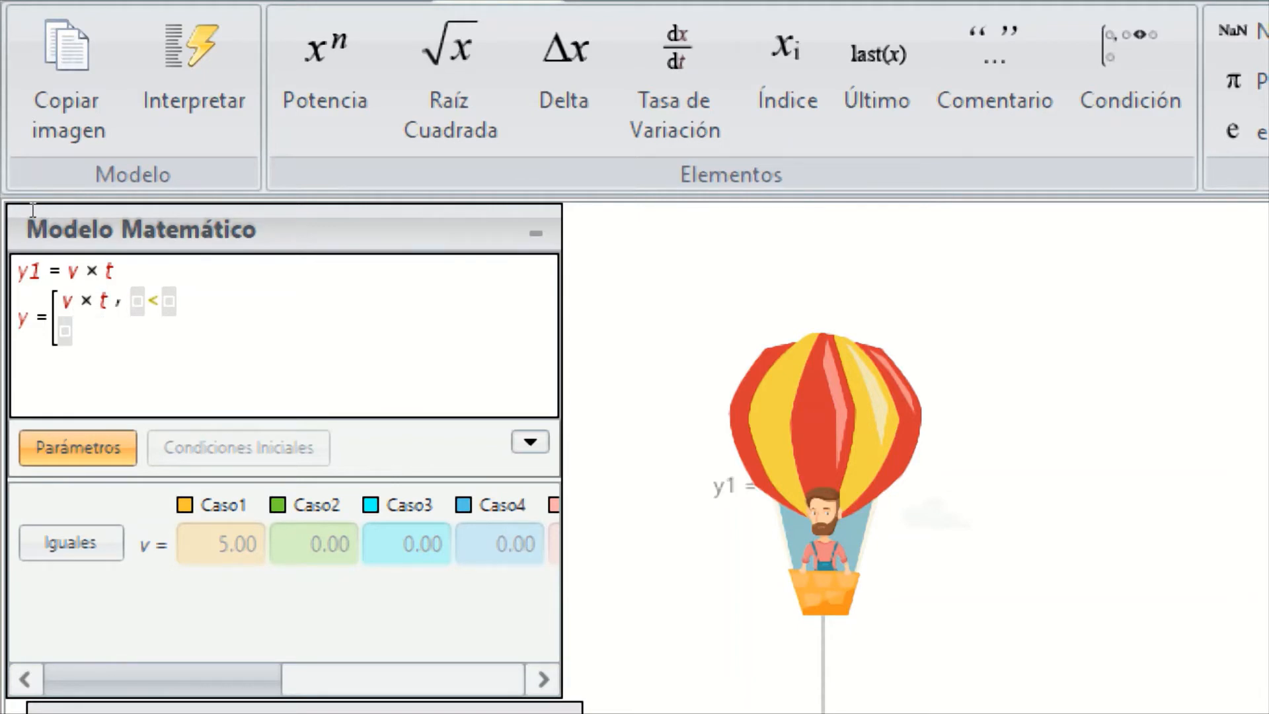
pyautogui.press('Tab')
pyautogui.write('t')
pyautogui.press('Tab')
pyautogui.write('8')
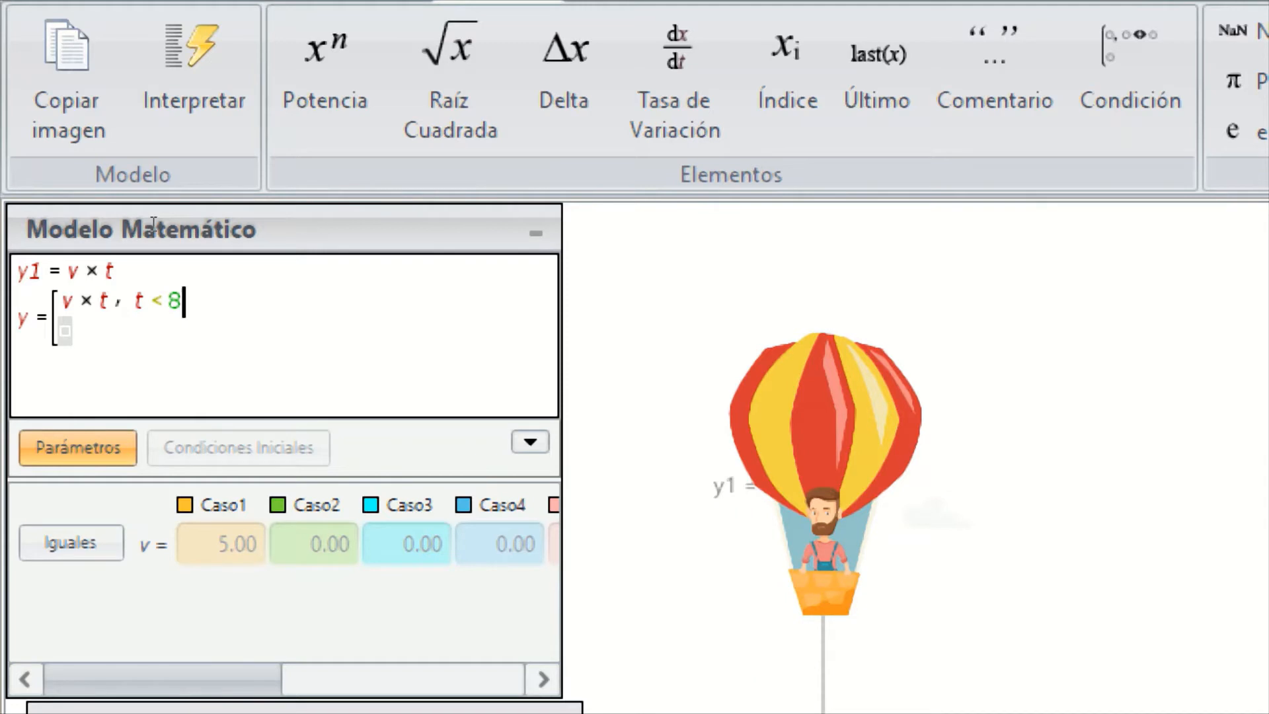
# Enter y0 + v0 × t − 1/2 × a × t^2 as the second branch of y
pyautogui.press('Down')
pyautogui.write('y0+')
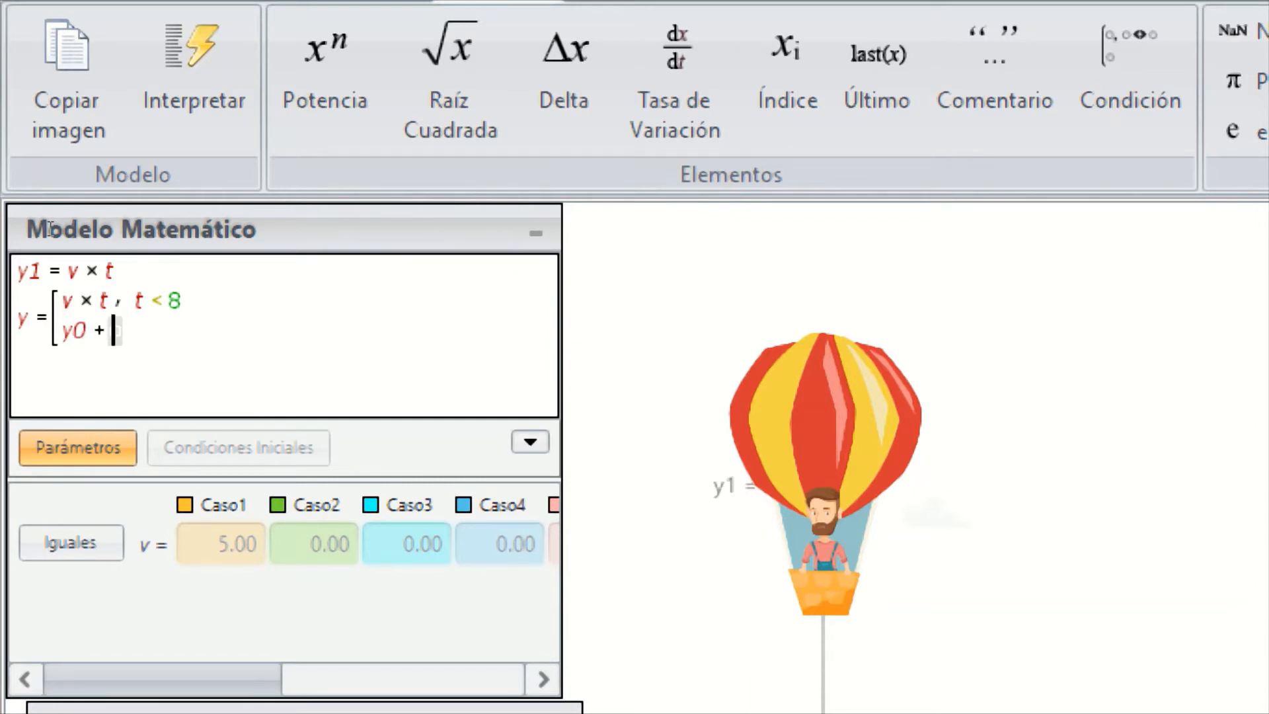
pyautogui.write('v0*')
pyautogui.write('t')
pyautogui.write('-1/')
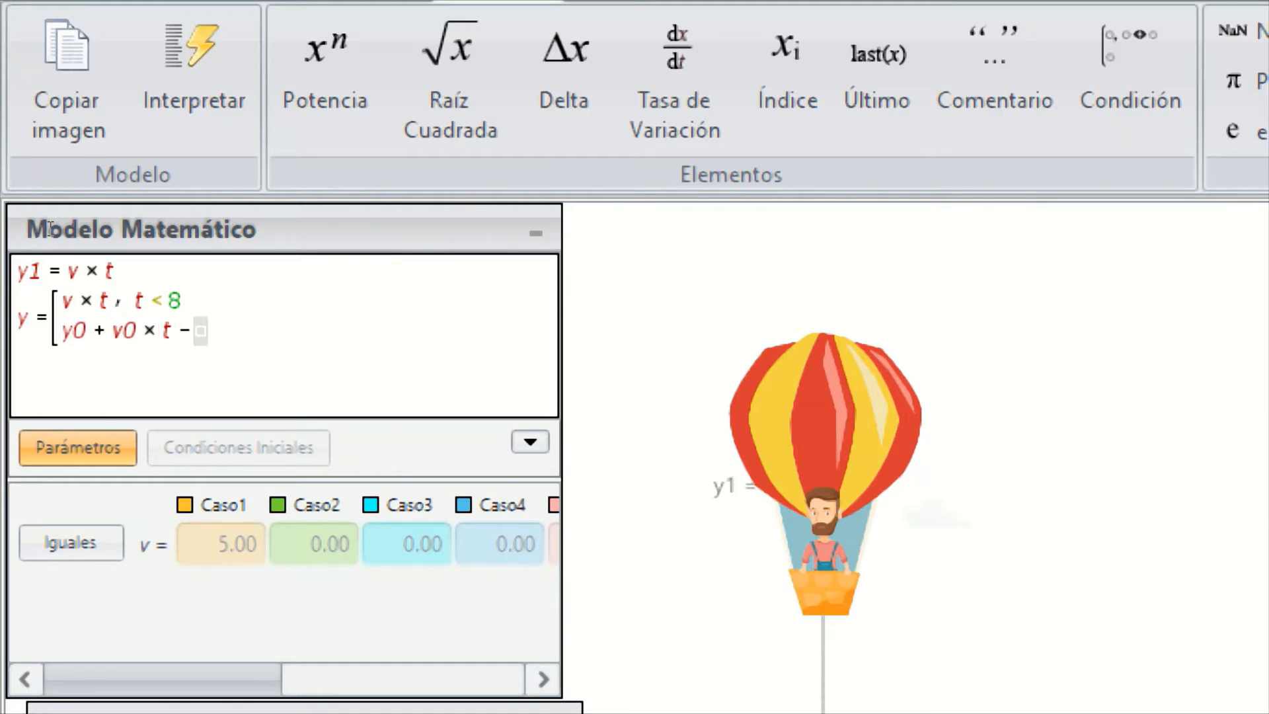
pyautogui.write('2')
pyautogui.press('Right')
pyautogui.write('*a')
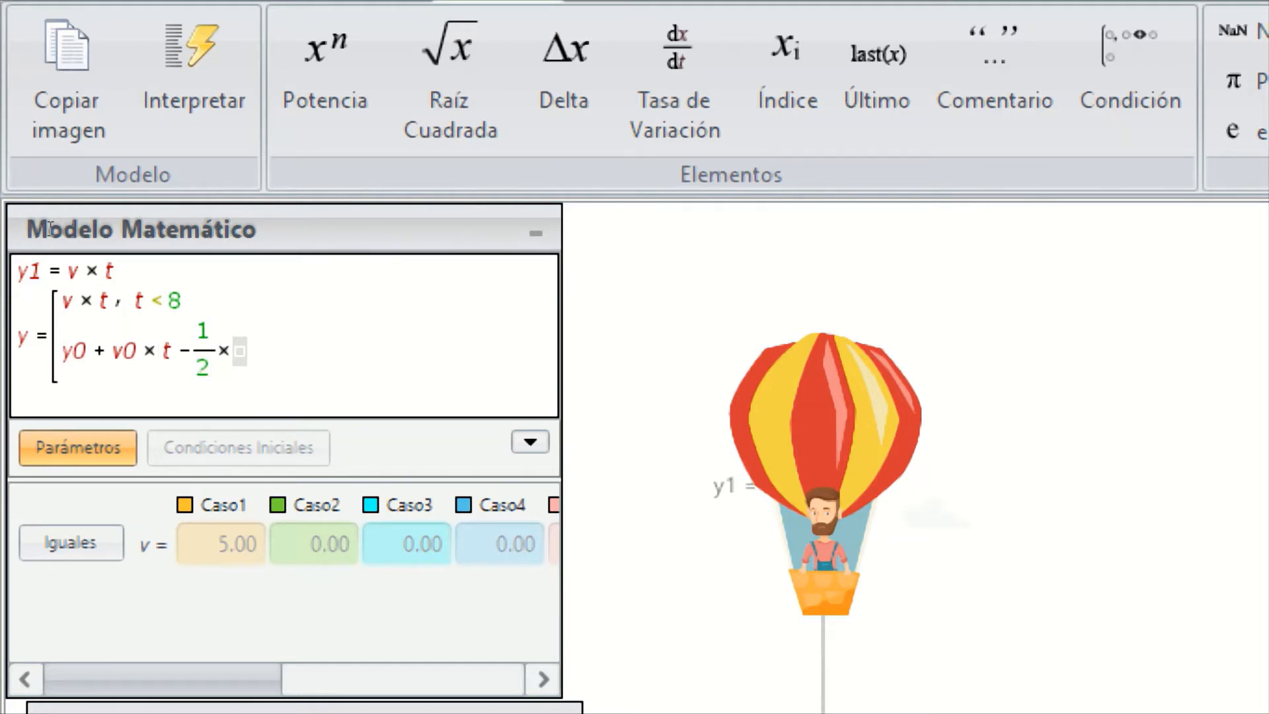
pyautogui.write('*t')
pyautogui.write('^2')
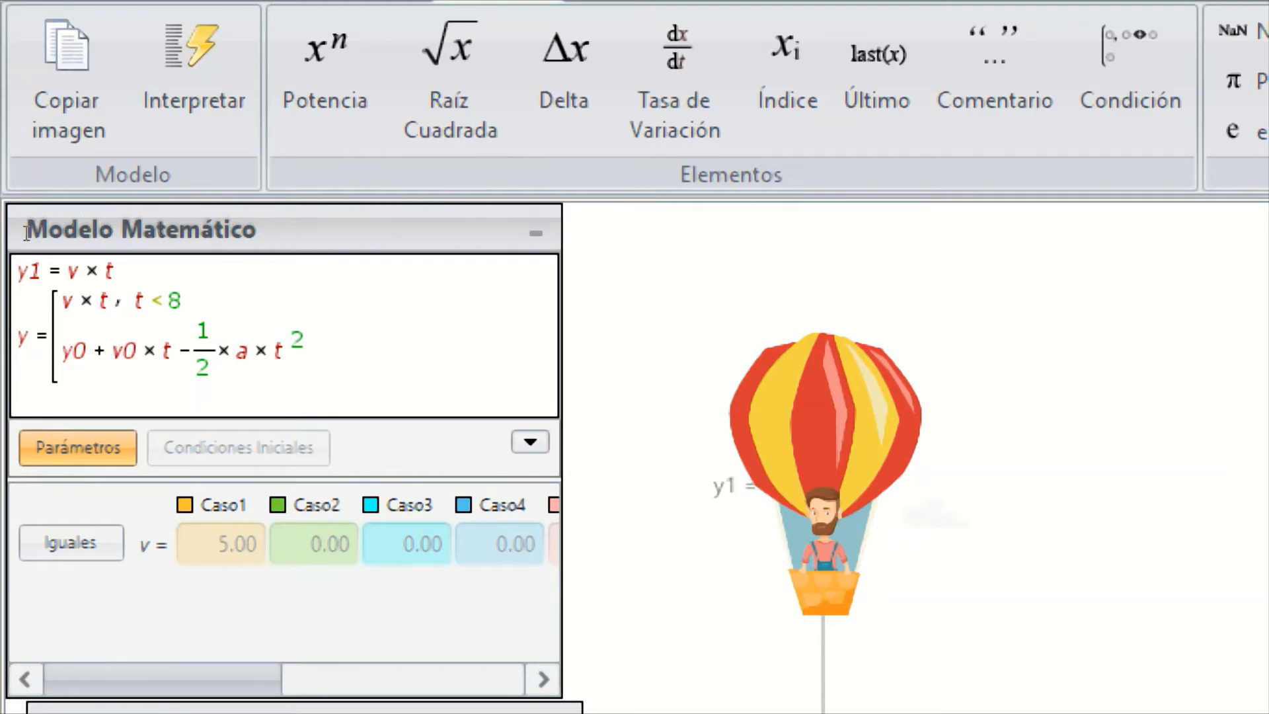
# Replace t in the v0 term of the second branch with (t − 8)
pyautogui.press('Left')
pyautogui.press('Left')
pyautogui.press('Left')
pyautogui.press('Left')
pyautogui.press('Left')
pyautogui.press('Up')
pyautogui.press('Left')
pyautogui.press('Left')
pyautogui.press('Left')
pyautogui.write('(')
pyautogui.press('Right')
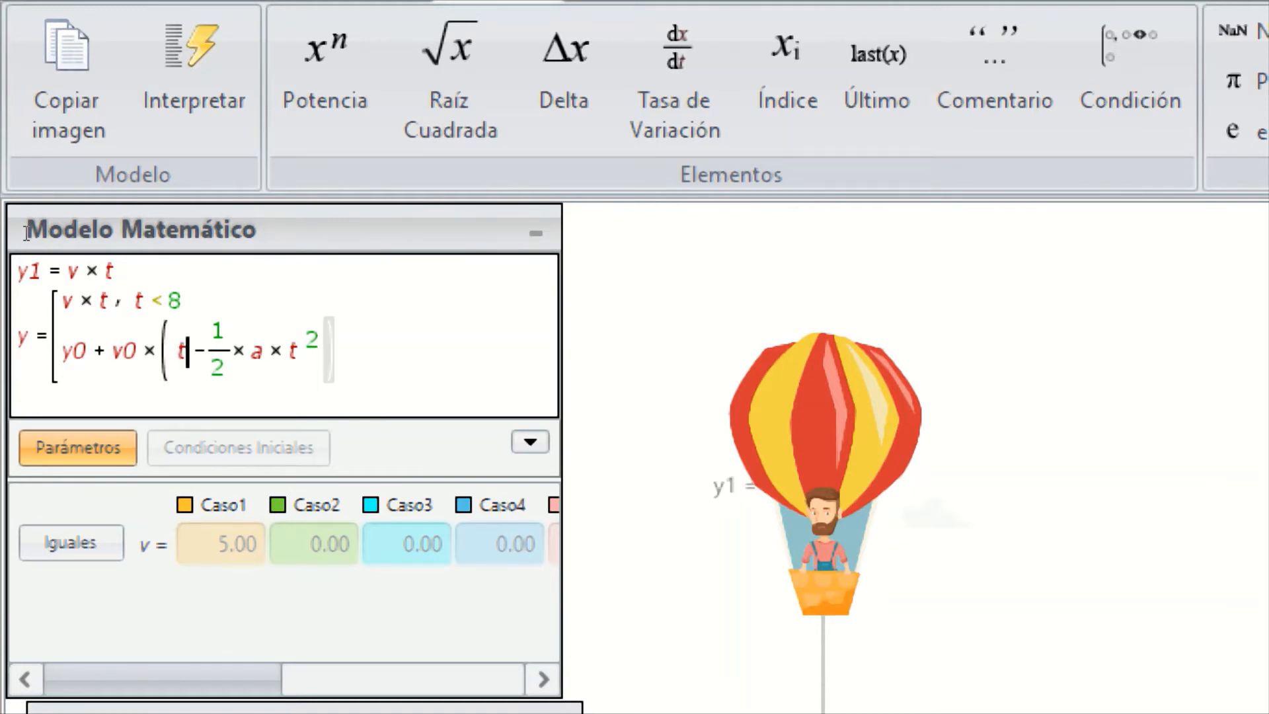
pyautogui.write('-8)')
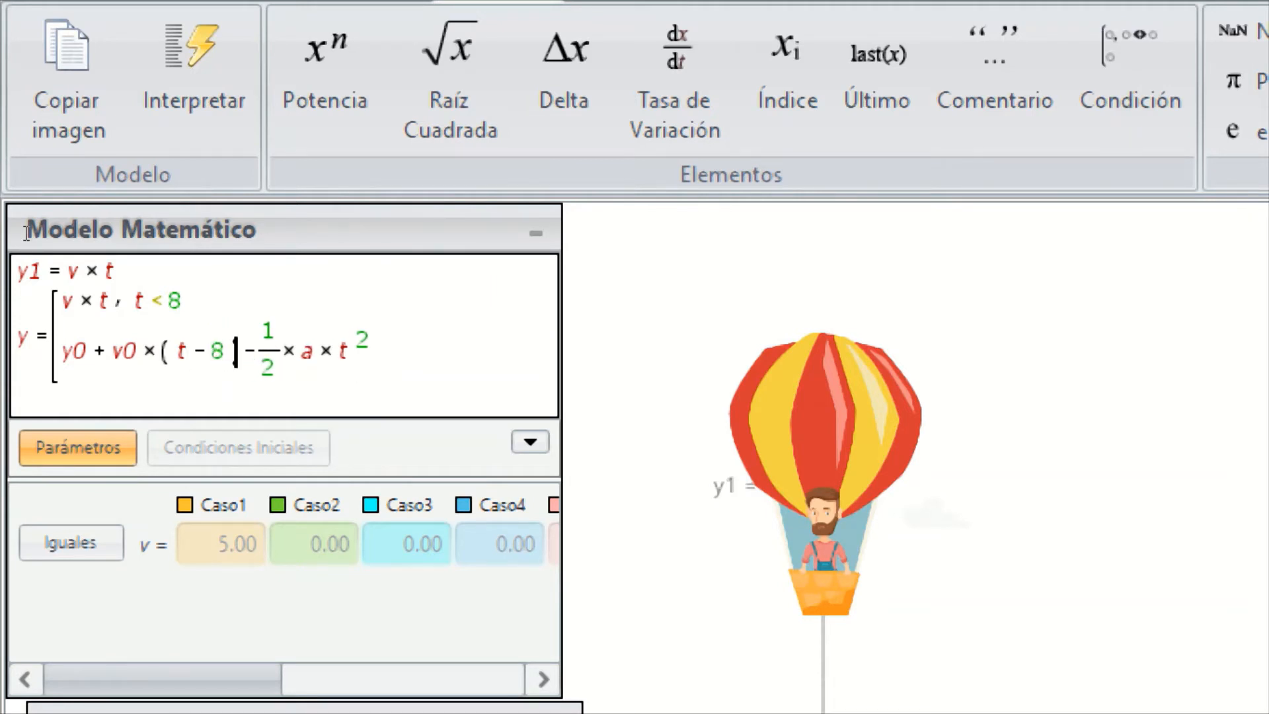
# Replace t in the squared term of y's second branch with (t − 8), keeping the exponent 2 outside the parentheses
pyautogui.press('Right')
pyautogui.press('Right')
pyautogui.press('Right')
pyautogui.press('Right')
pyautogui.press('Right')
pyautogui.press('Right')
pyautogui.press('Right')
pyautogui.press('Right')
pyautogui.press('Left')
pyautogui.write('(')
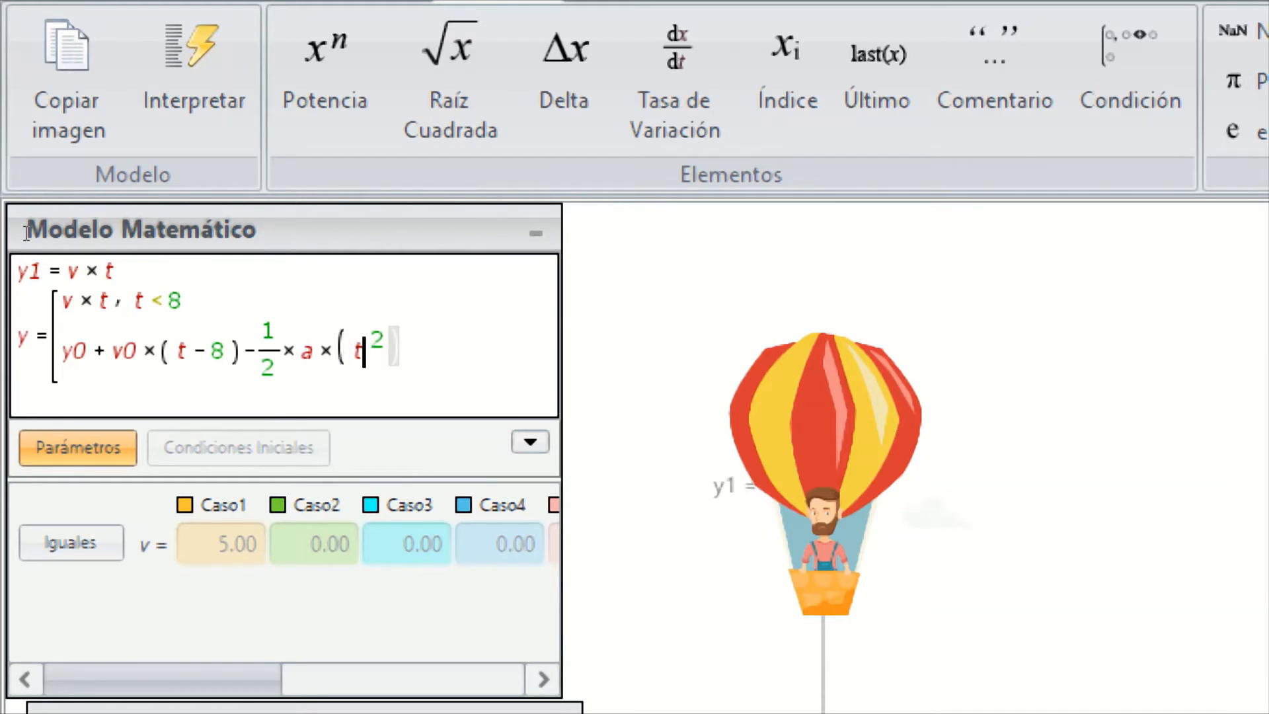
pyautogui.press('Right')
pyautogui.write('- 8 ')
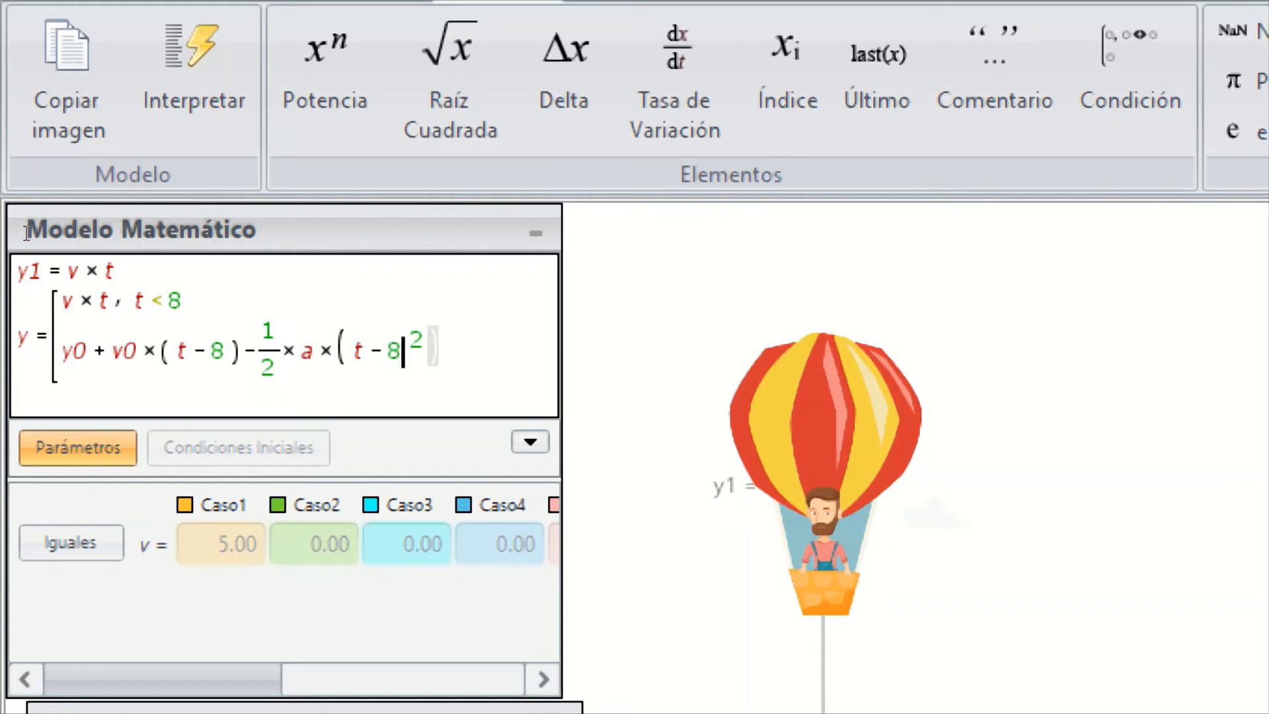
pyautogui.write(')')
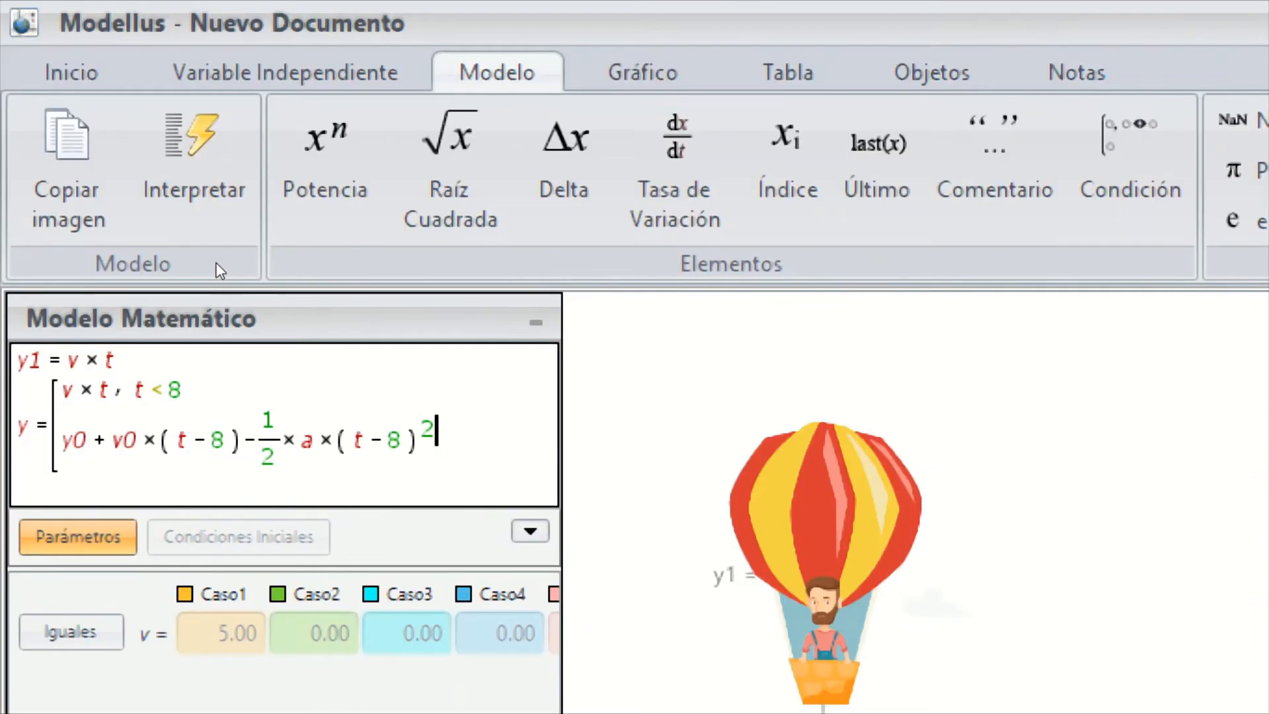
# Add the final velocity equation vf = v0 − a × (t − 8) on a new line below y
pyautogui.press('Return')
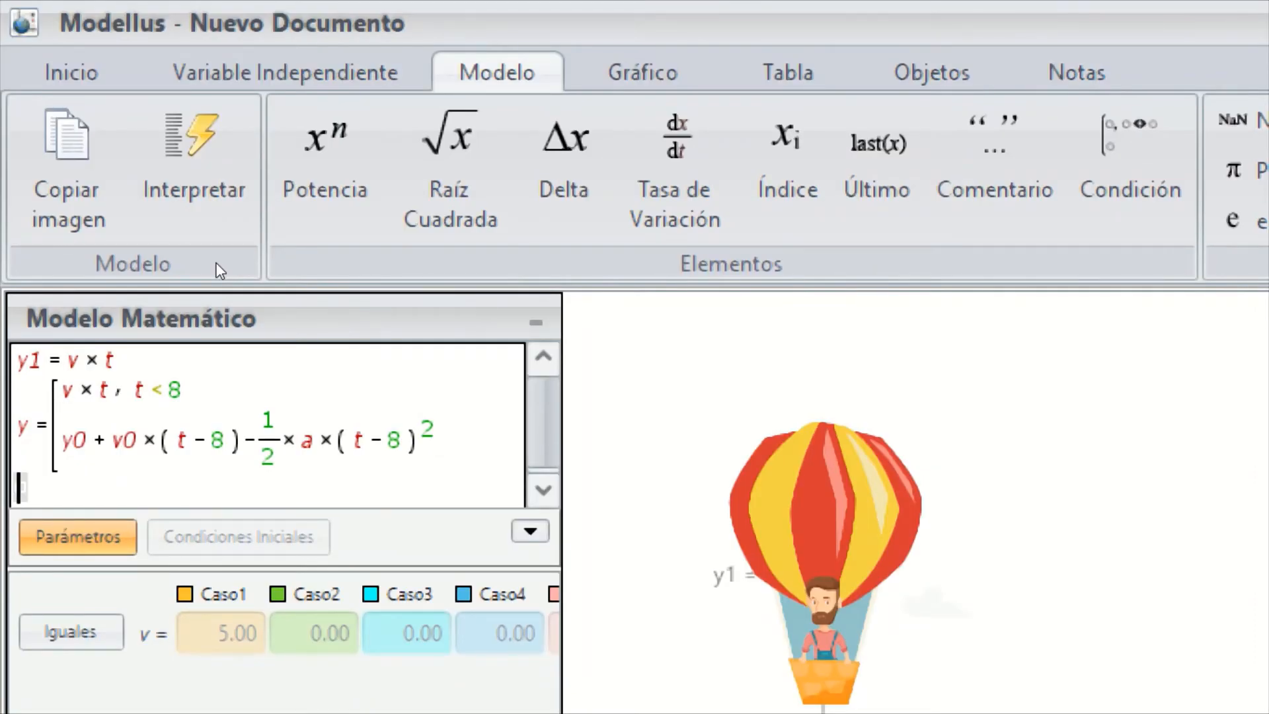
pyautogui.write('vf=v0')
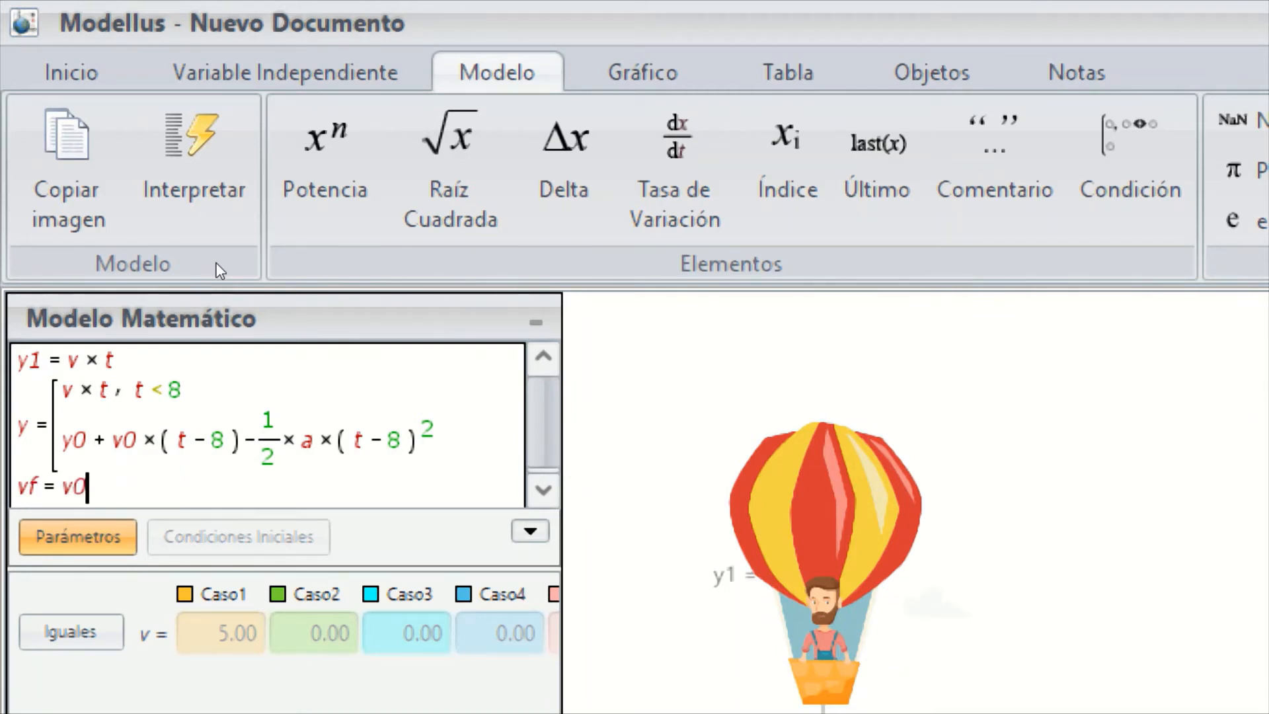
pyautogui.write('-')
pyautogui.write('a*t')
pyautogui.press('Left')
pyautogui.write('(')
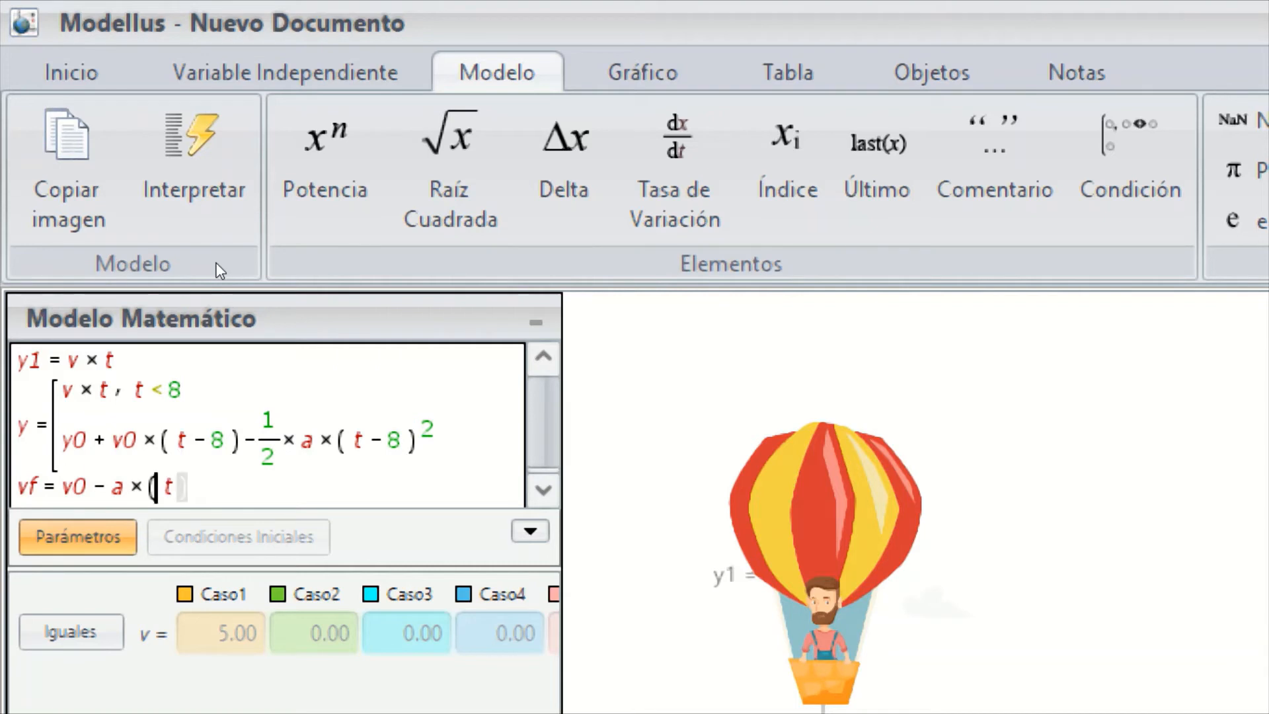
pyautogui.write('-8')
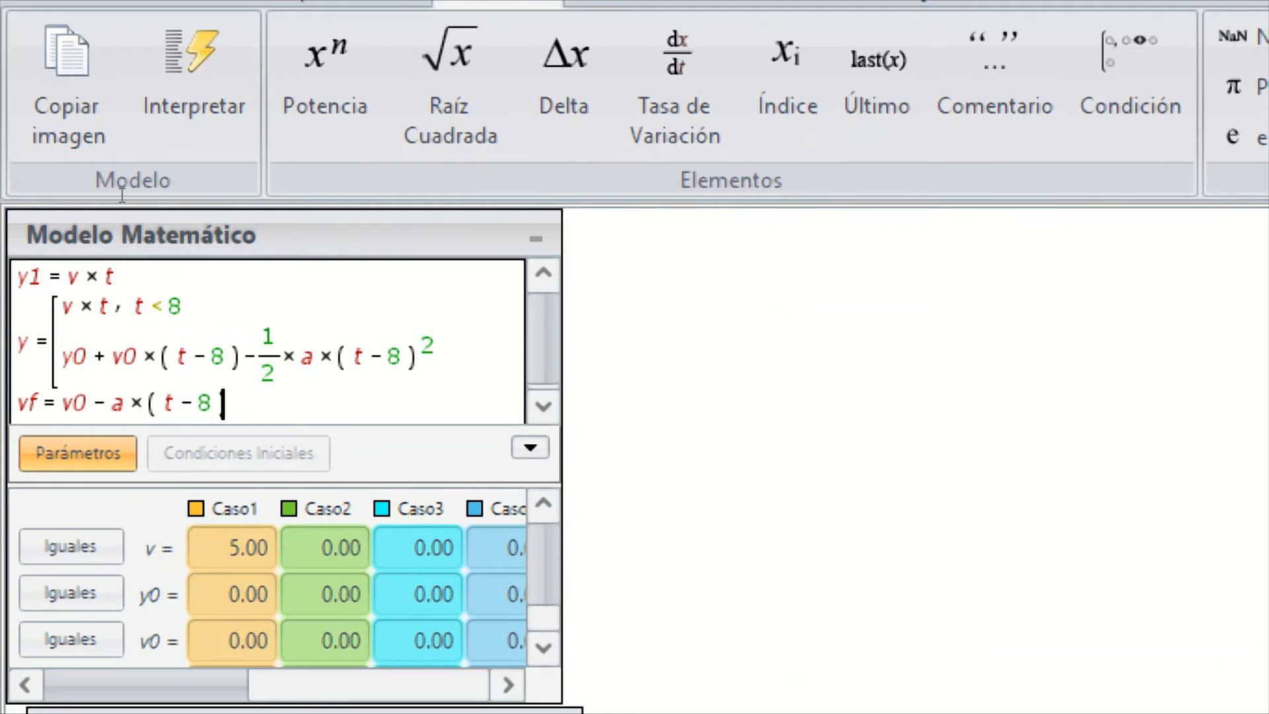
# Interpret the model and set the Caso1 parameters y0 to 40, v0 to 5 and a to 9.81
pyautogui.click(194, 85)
pyautogui.press('Tab')
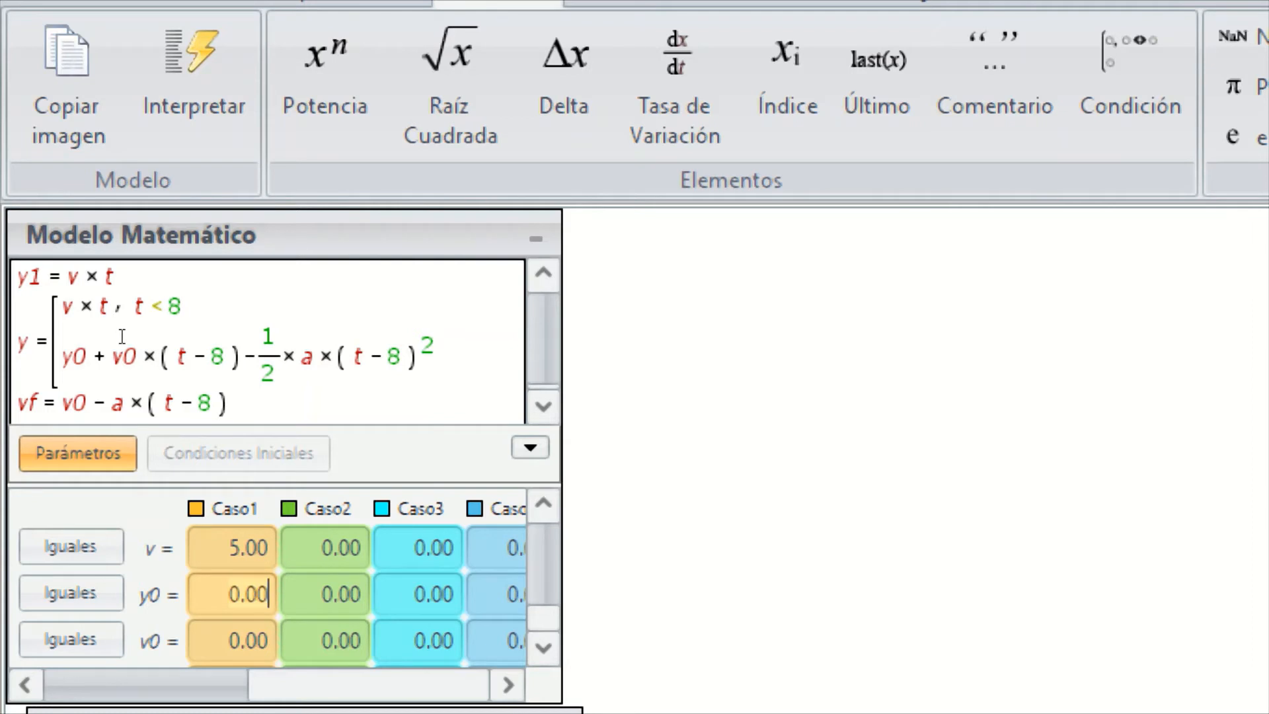
pyautogui.write('40')
pyautogui.press('Return')
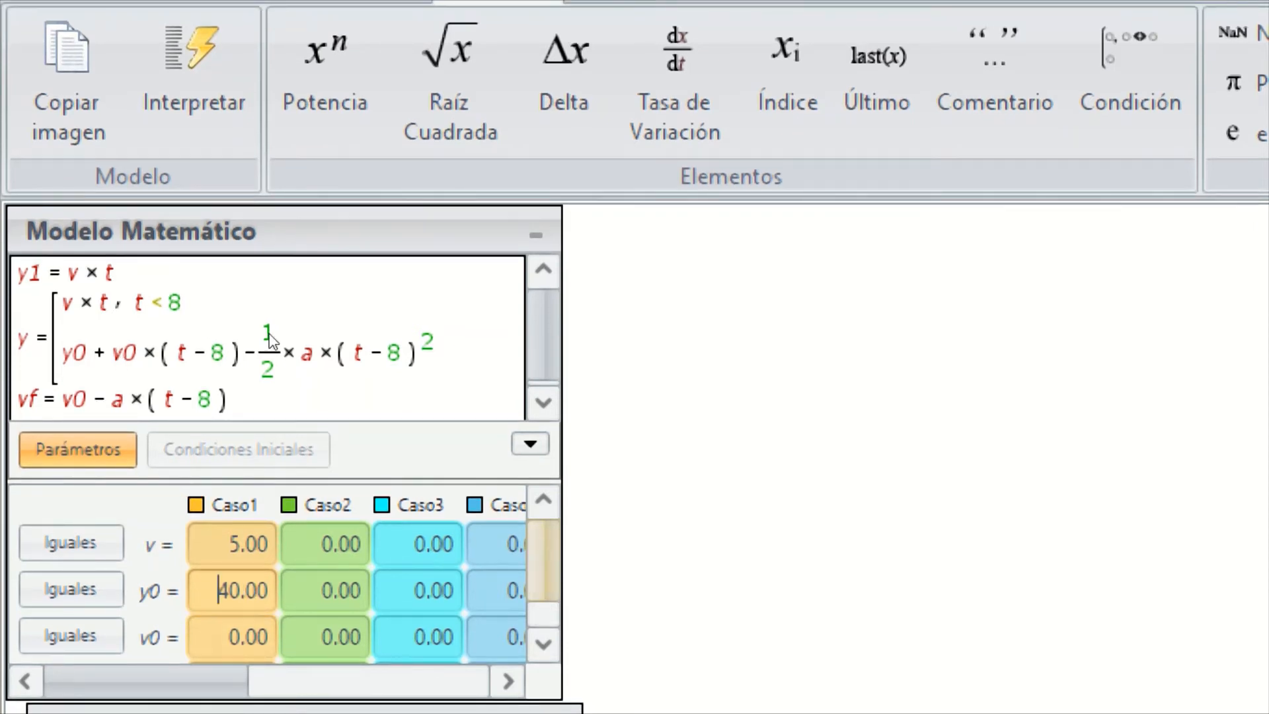
pyautogui.moveTo(543, 562); pyautogui.dragTo(543, 590)
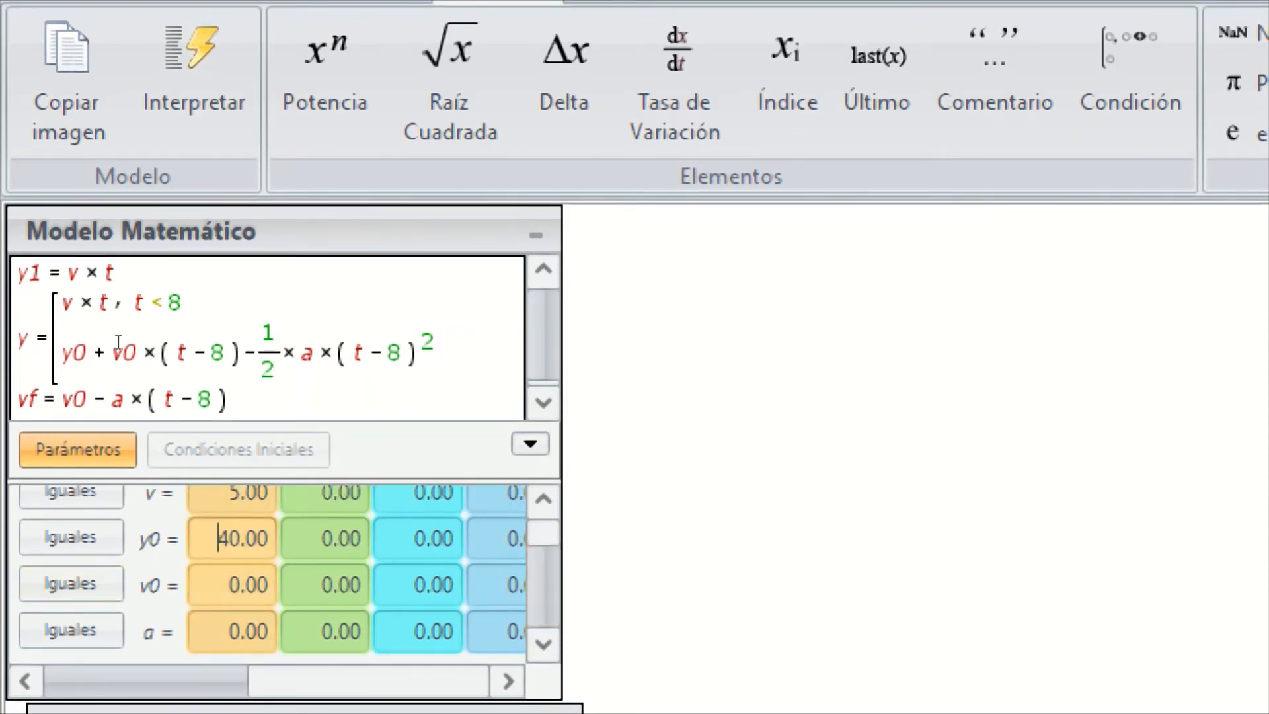
pyautogui.doubleClick(239, 585)
pyautogui.write('5')
pyautogui.press('Return')
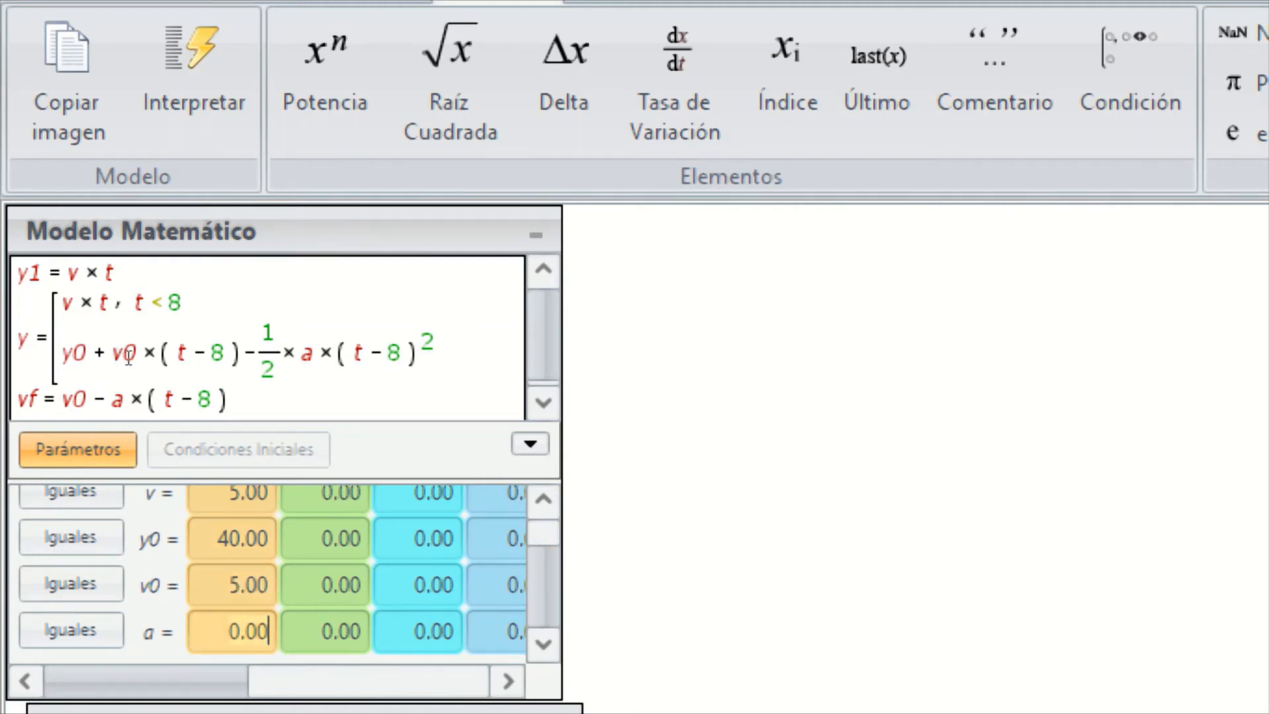
pyautogui.write('9.81')
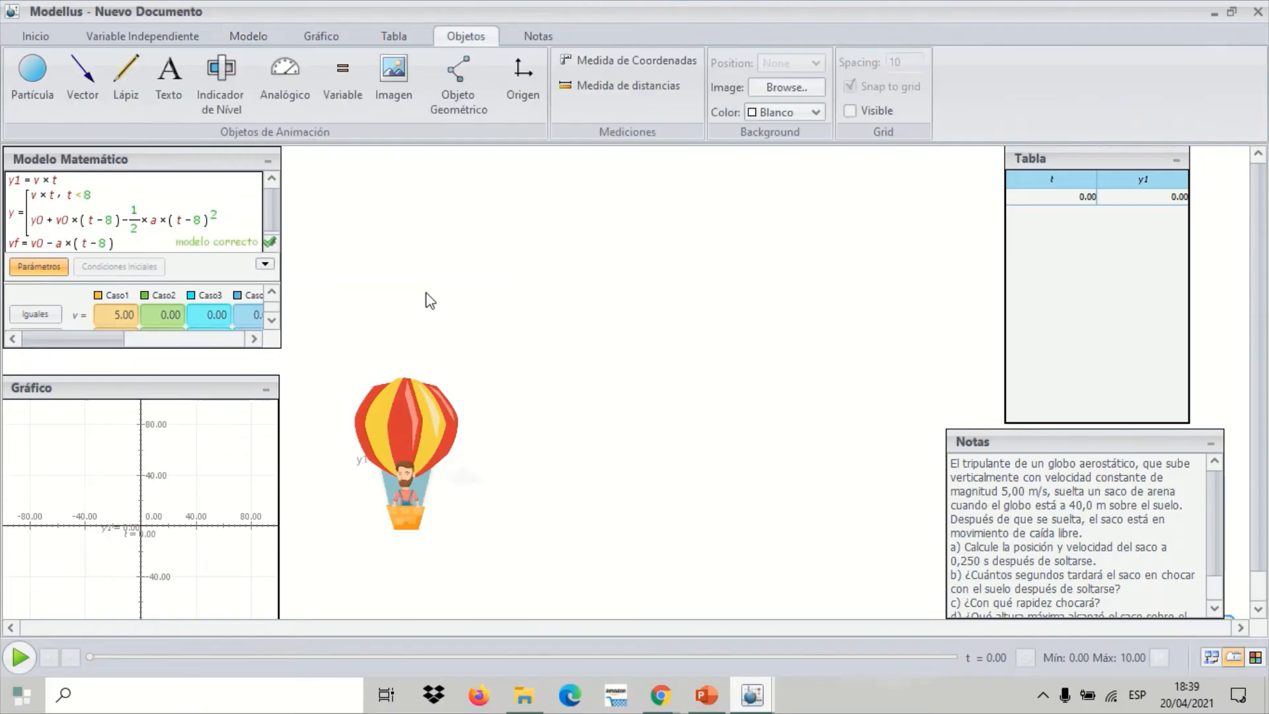
# Add a particle to the animation area and change its appearance to the image saco.png from the Escritorio folder
pyautogui.click(51, 82)
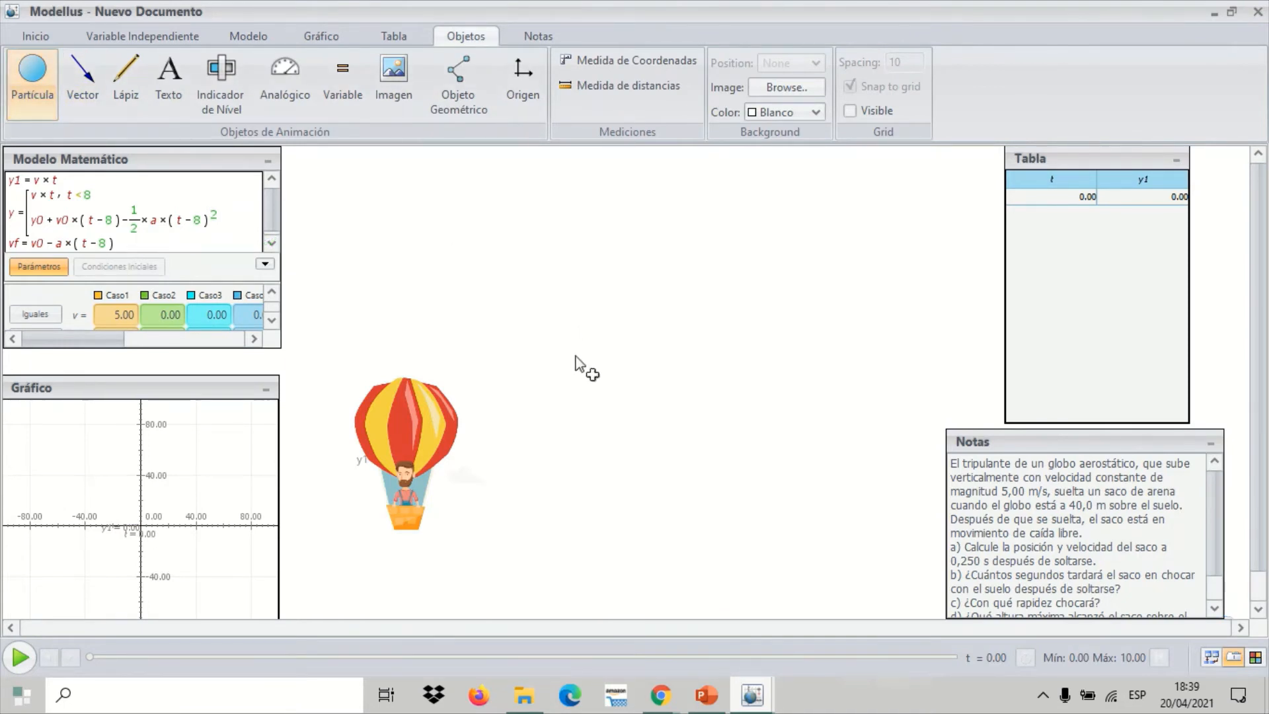
pyautogui.click(582, 391)
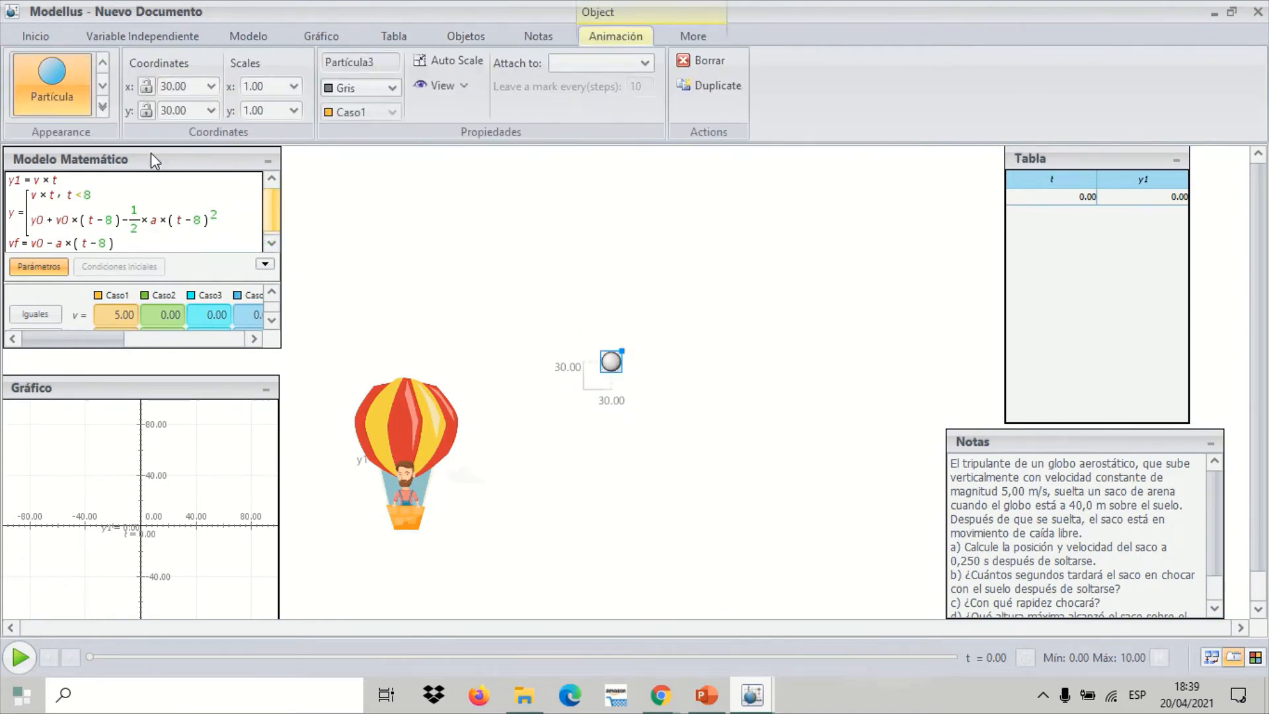
pyautogui.click(100, 113)
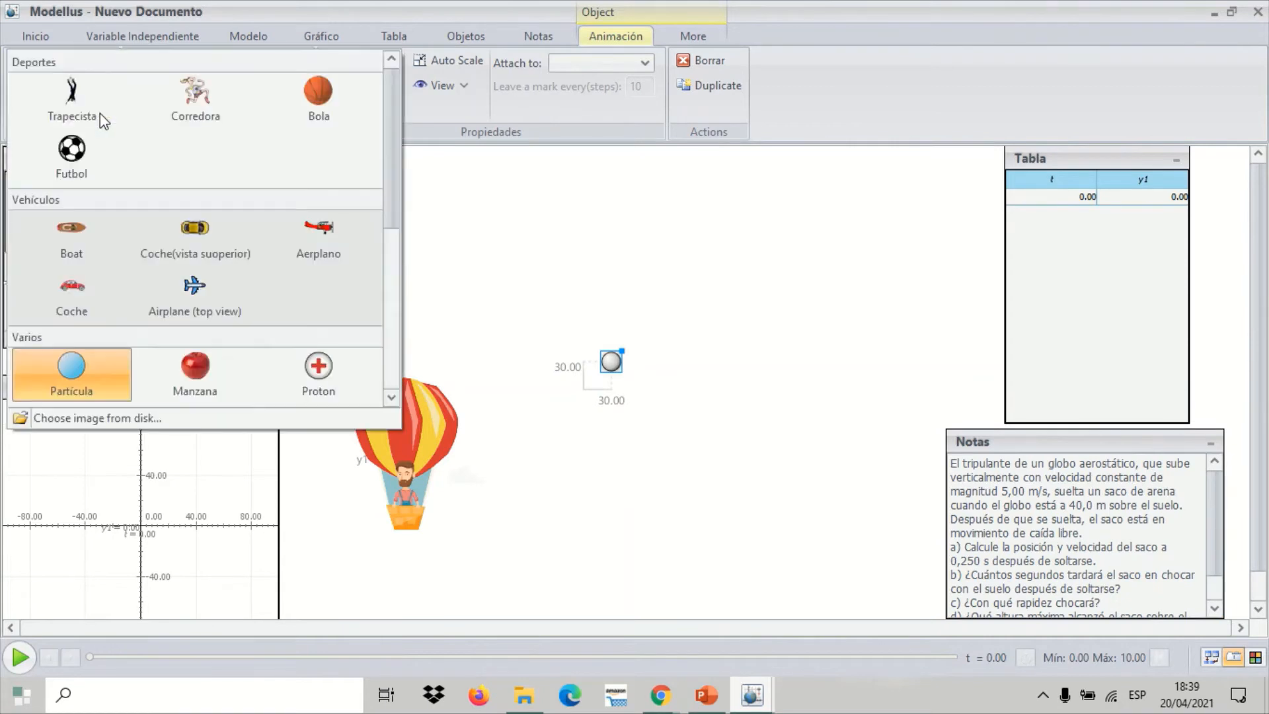
pyautogui.click(158, 417)
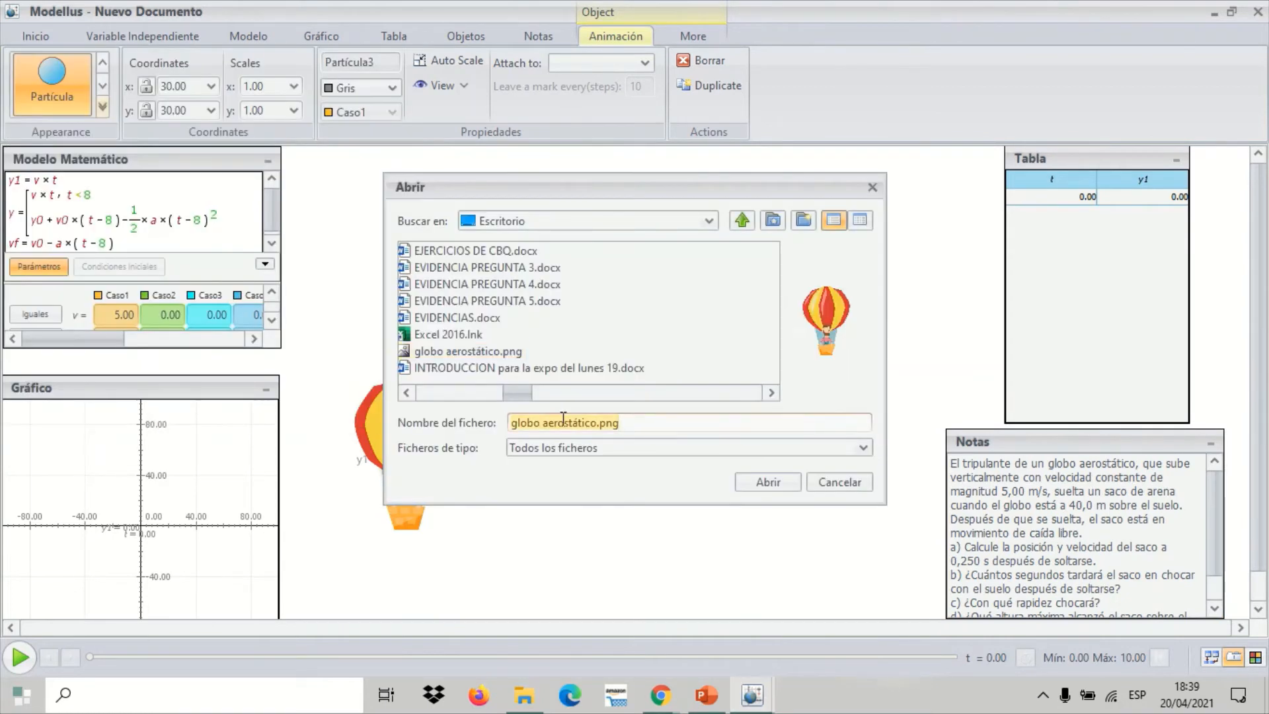
pyautogui.moveTo(517, 390); pyautogui.dragTo(673, 378)
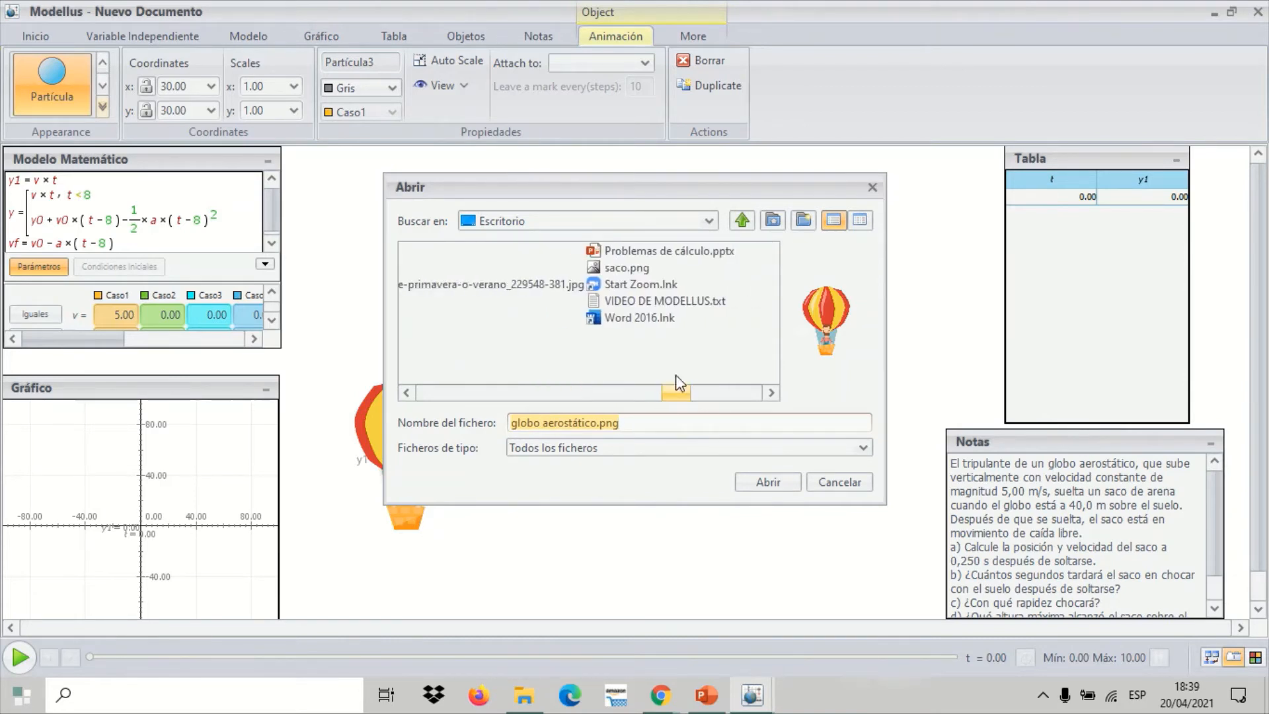
pyautogui.click(638, 268)
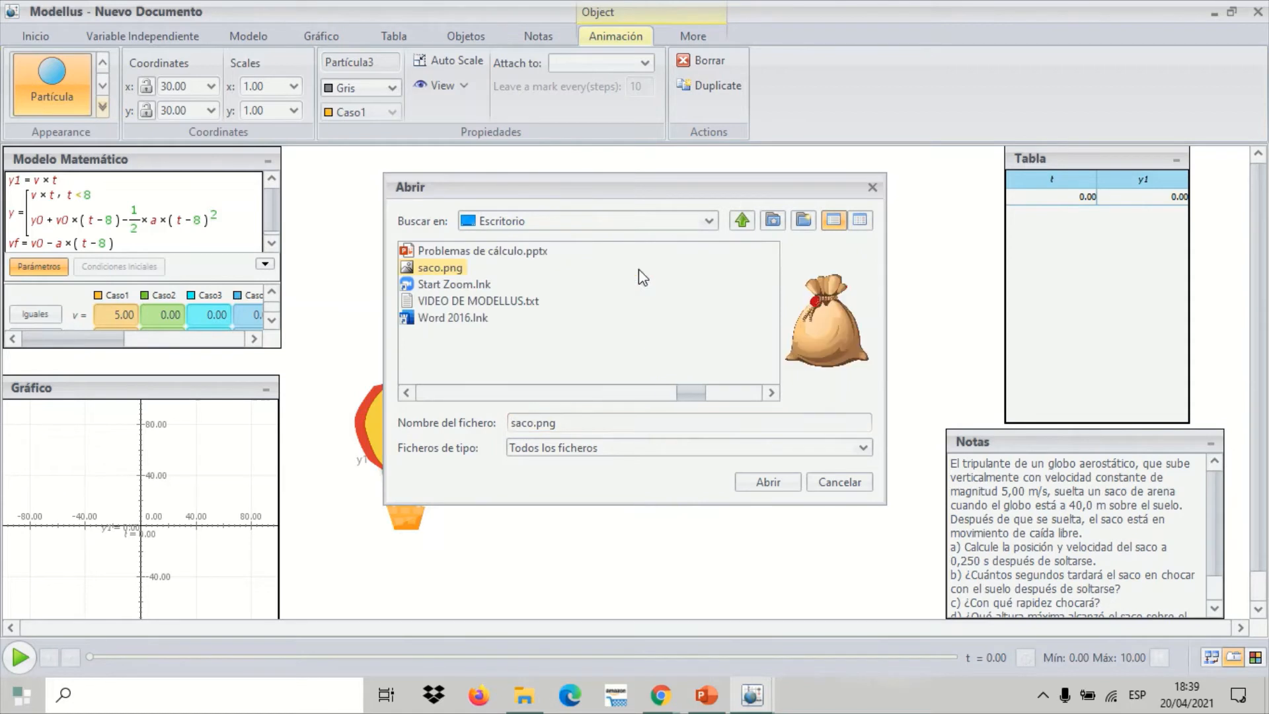
pyautogui.click(754, 484)
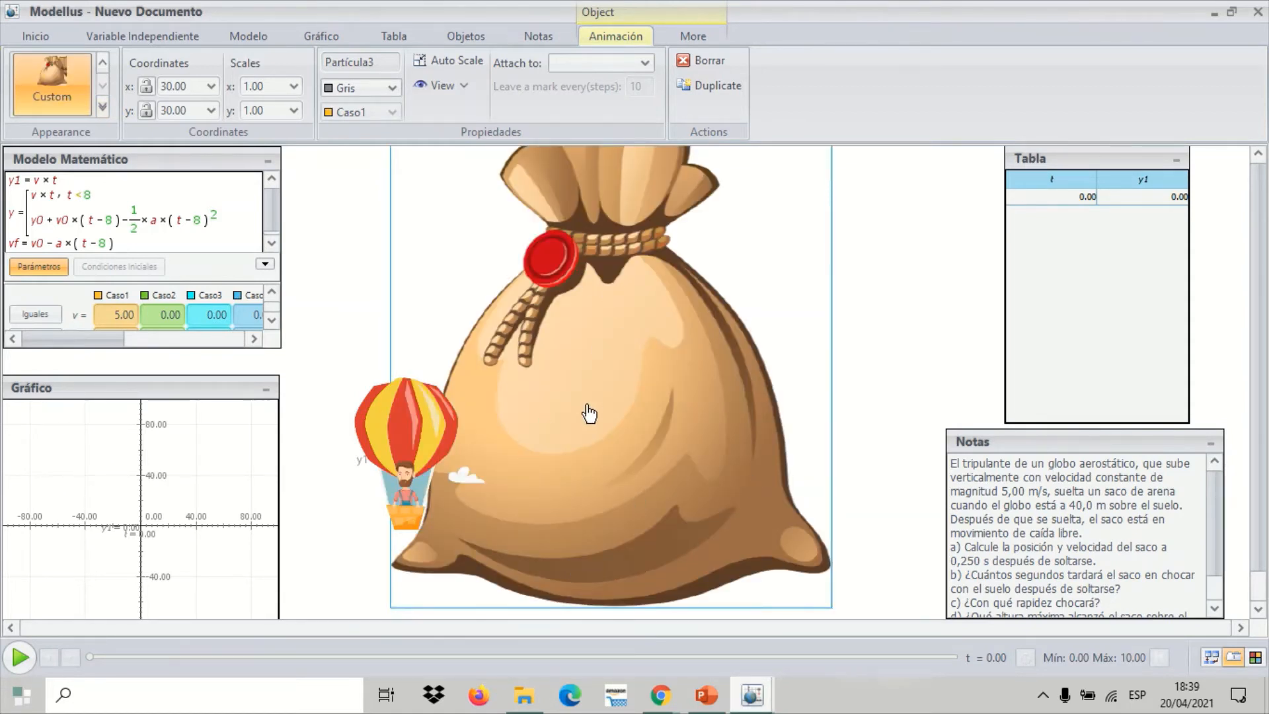
# Shrink the sack to a small size beside the balloon's basket and set its coordinates to x = 0.0 and y = y
pyautogui.moveTo(584, 385); pyautogui.dragTo(559, 477)
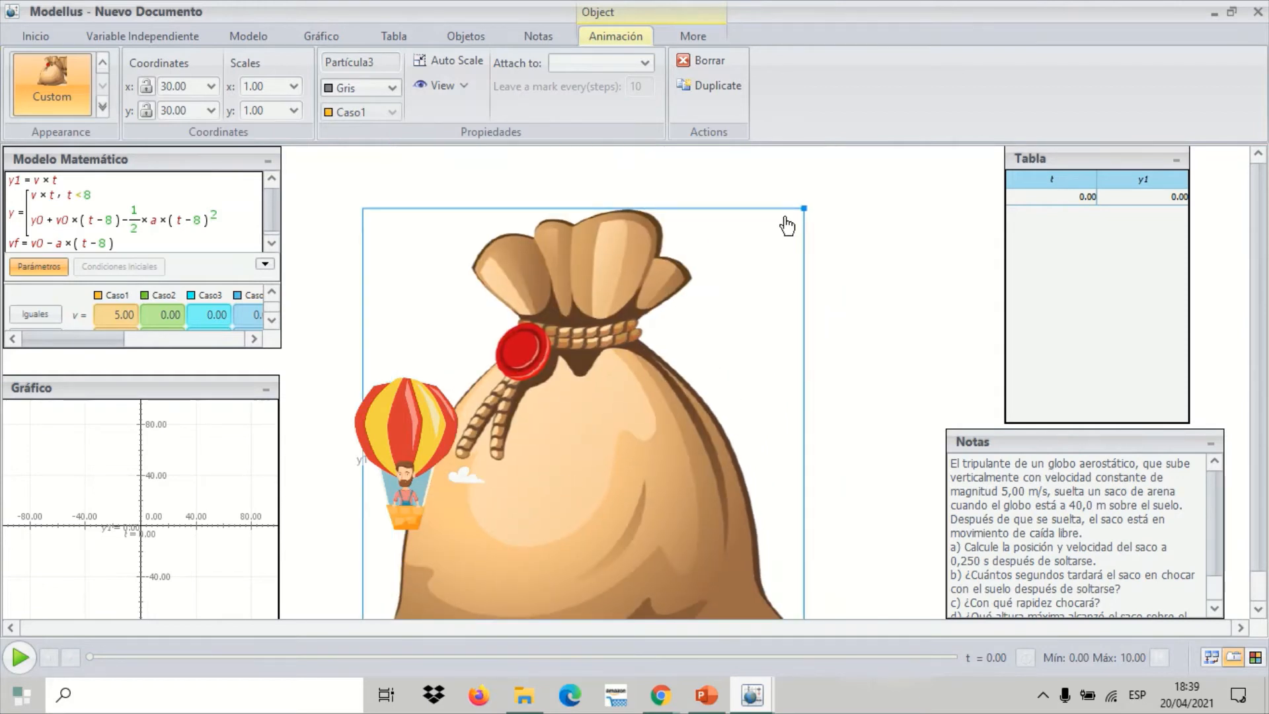
pyautogui.moveTo(806, 205); pyautogui.dragTo(417, 535)
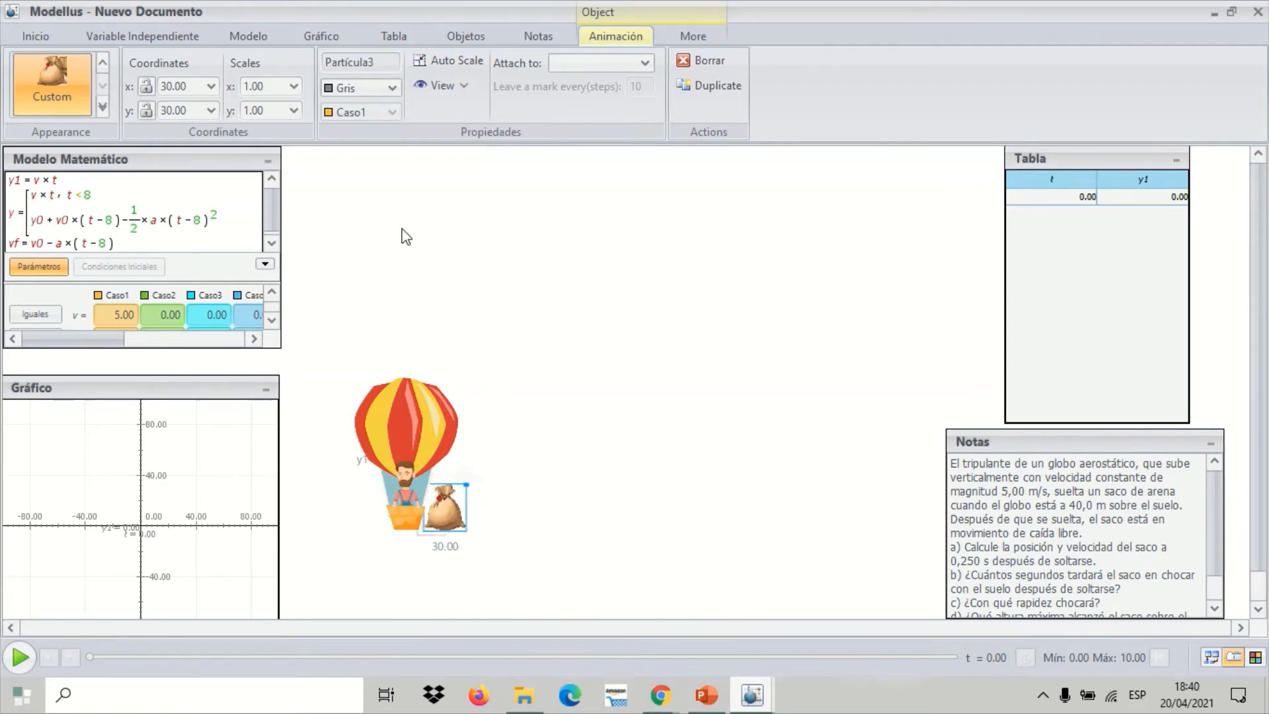
pyautogui.click(211, 87)
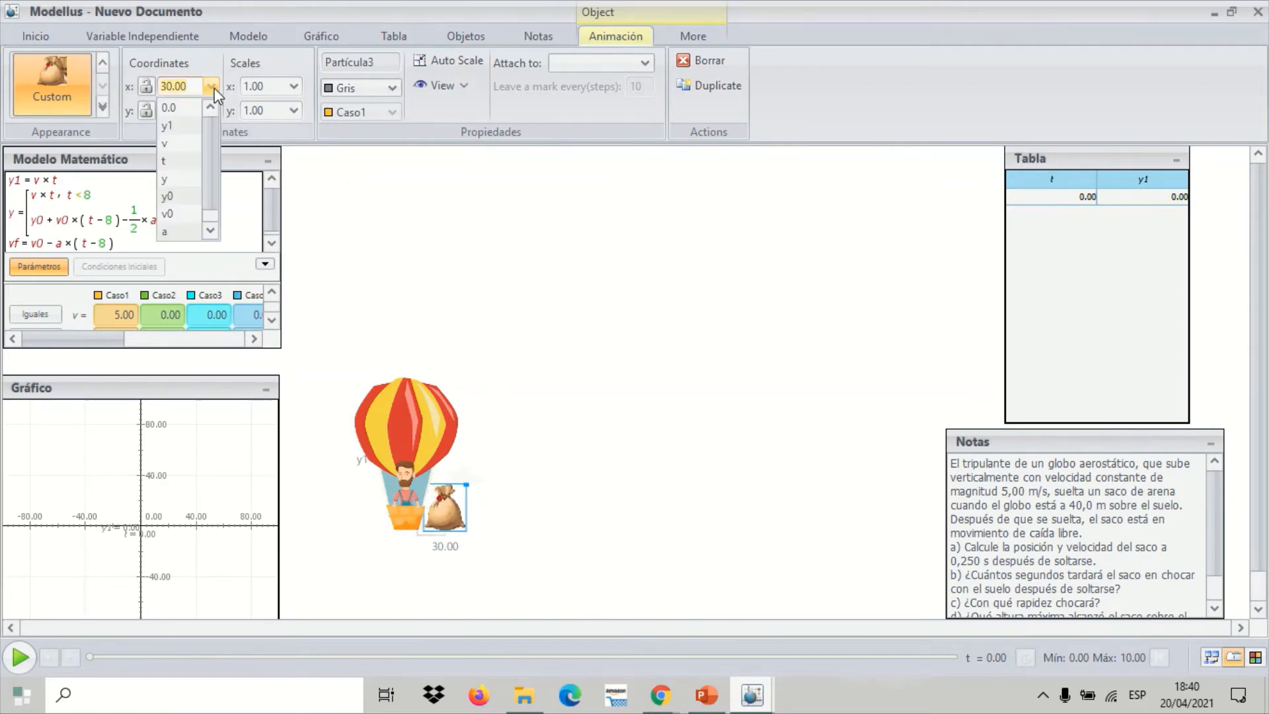
pyautogui.click(190, 106)
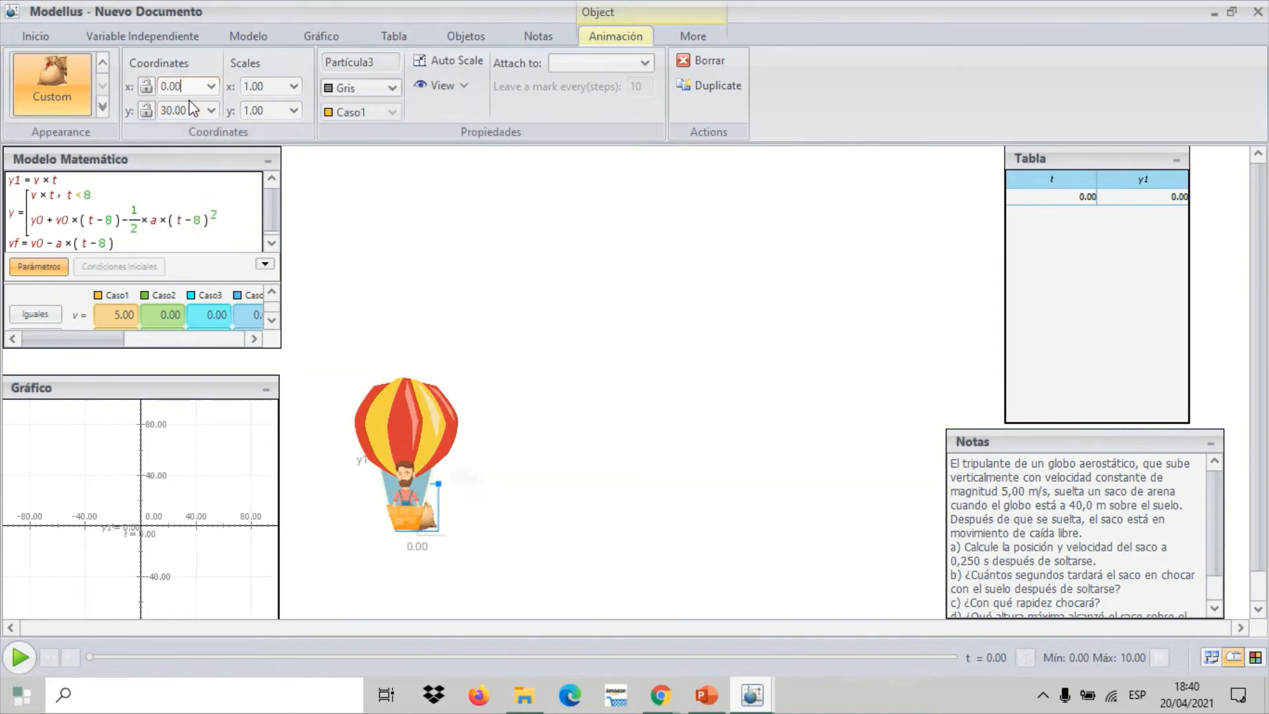
pyautogui.click(211, 110)
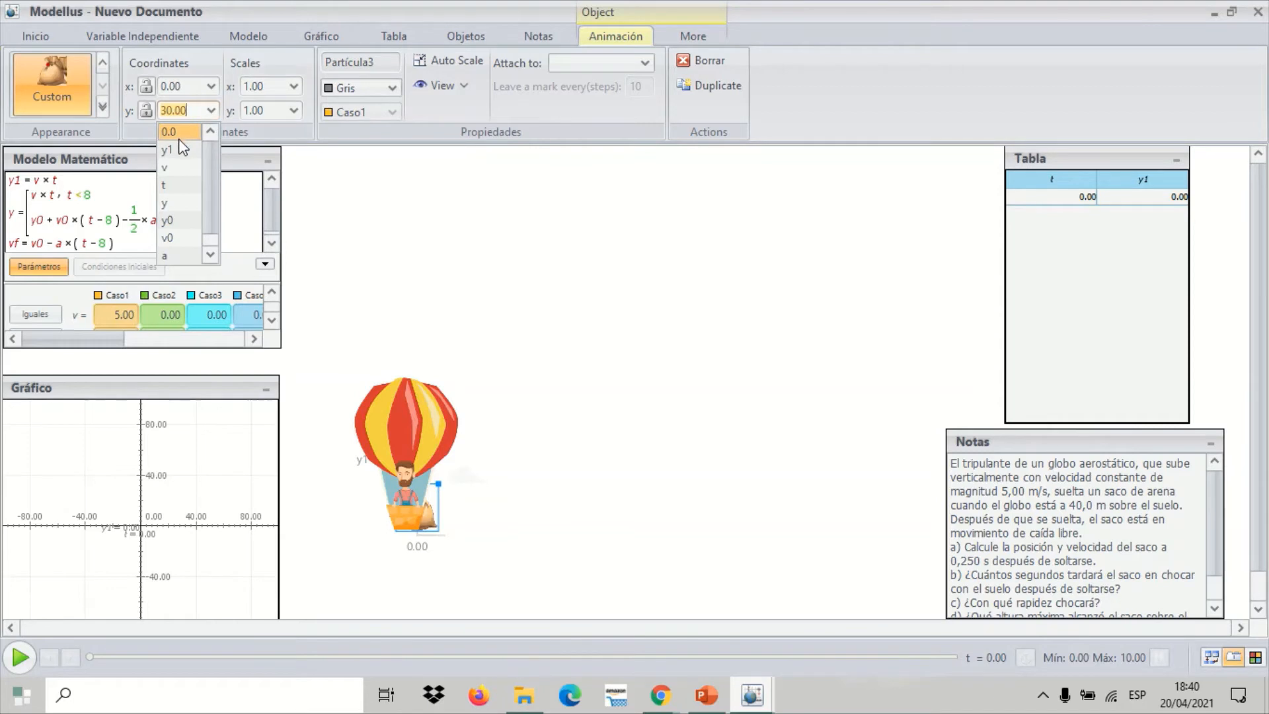
pyautogui.click(177, 203)
pyautogui.click(447, 504)
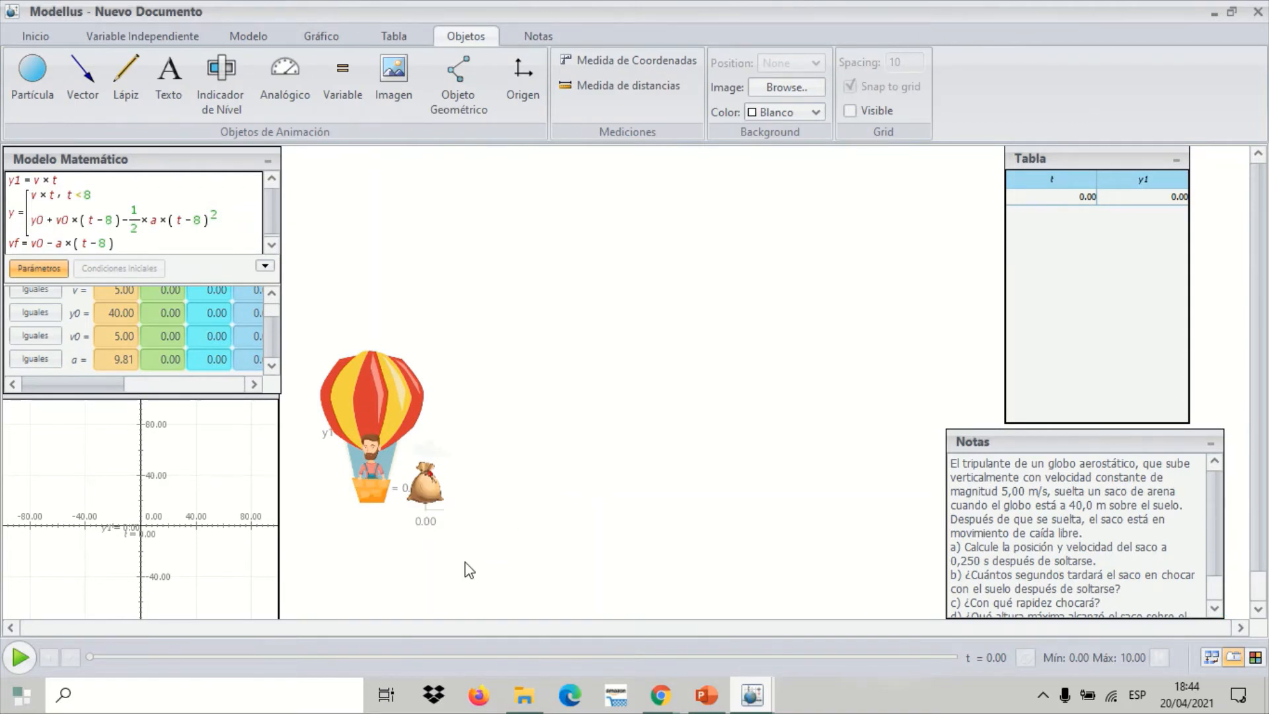
# Run the simulation through to t = 10 to check the balloon and sack motion, and reset it to the start
pyautogui.click(20, 658)
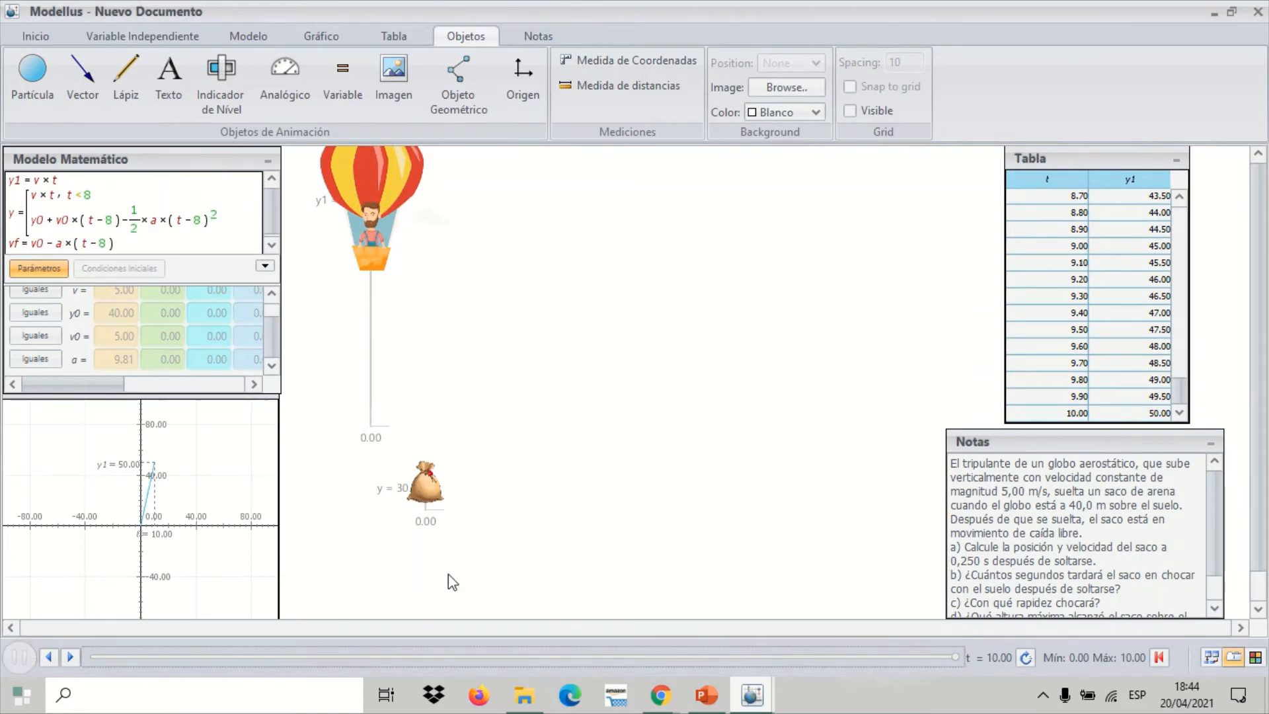
pyautogui.click(384, 433)
pyautogui.click(1159, 658)
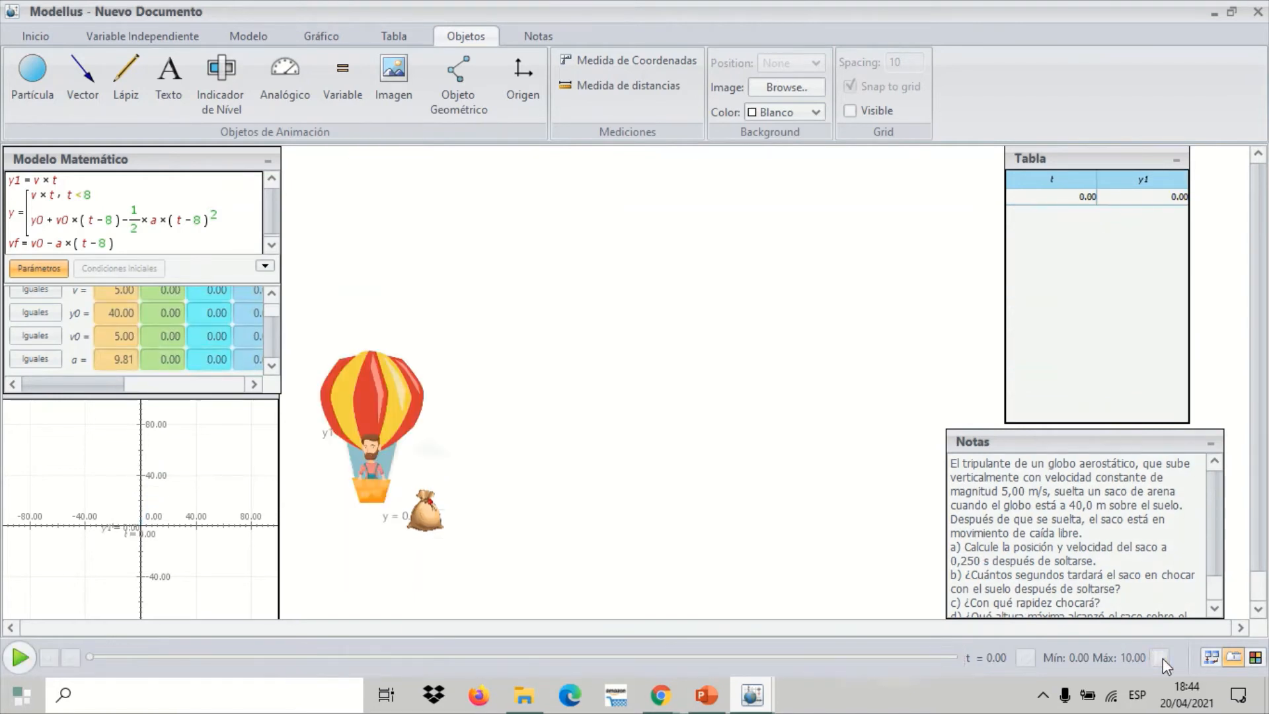
# Set the sack's x and y scales to 5 to match the balloon
pyautogui.click(425, 510)
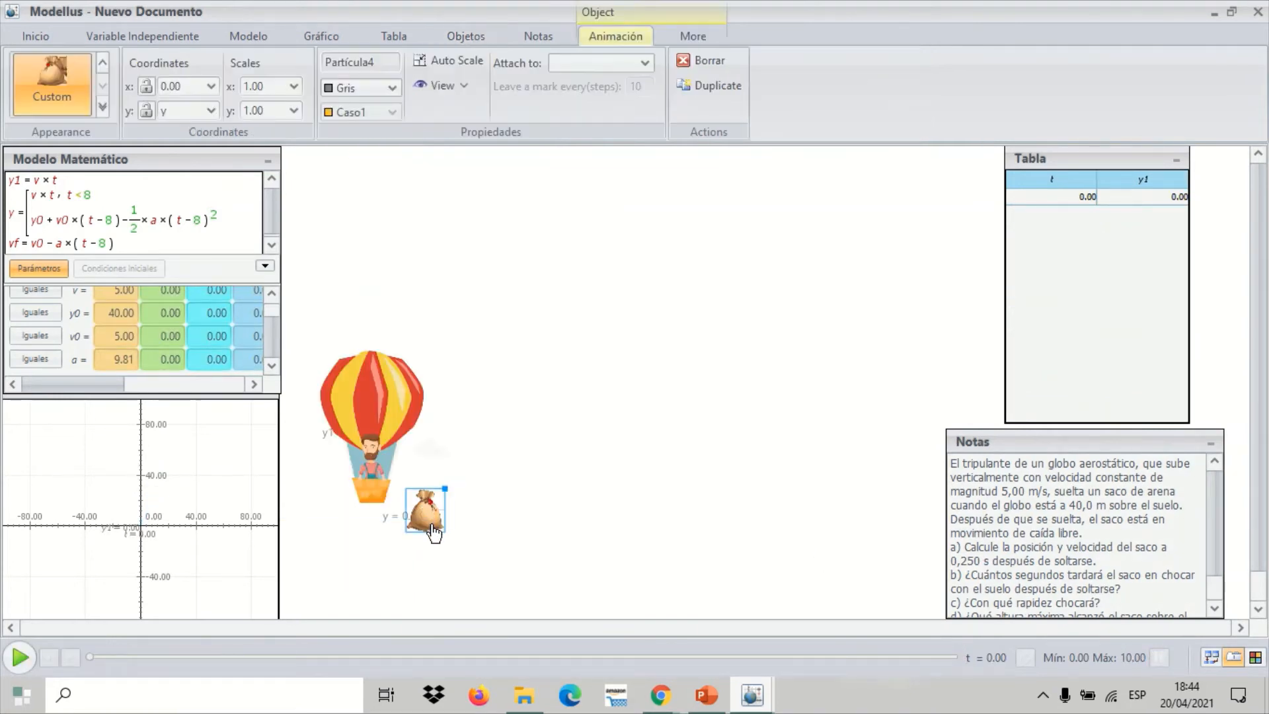
pyautogui.click(261, 85)
pyautogui.write('5')
pyautogui.click(267, 109)
pyautogui.click(508, 229)
# Reposition the balloon and the sack lower in the animation area, side by side with their bases at the same level
pyautogui.click(393, 410)
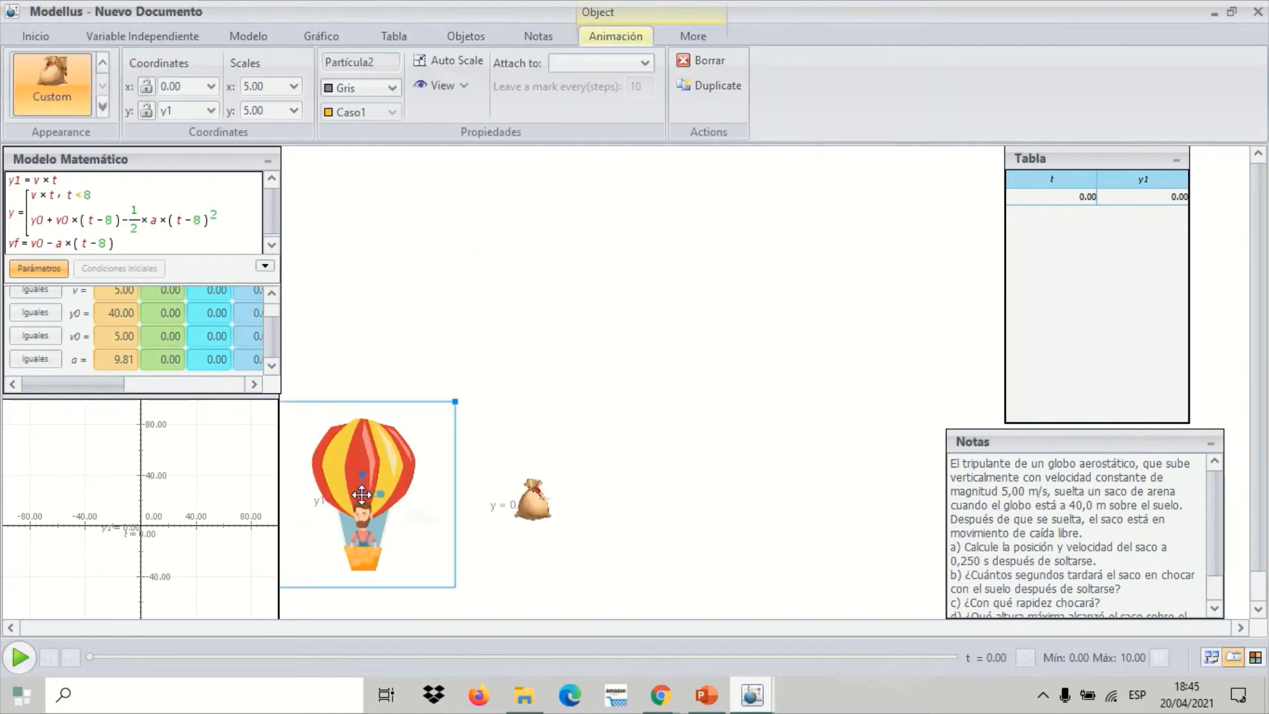
pyautogui.moveTo(364, 494); pyautogui.dragTo(361, 494)
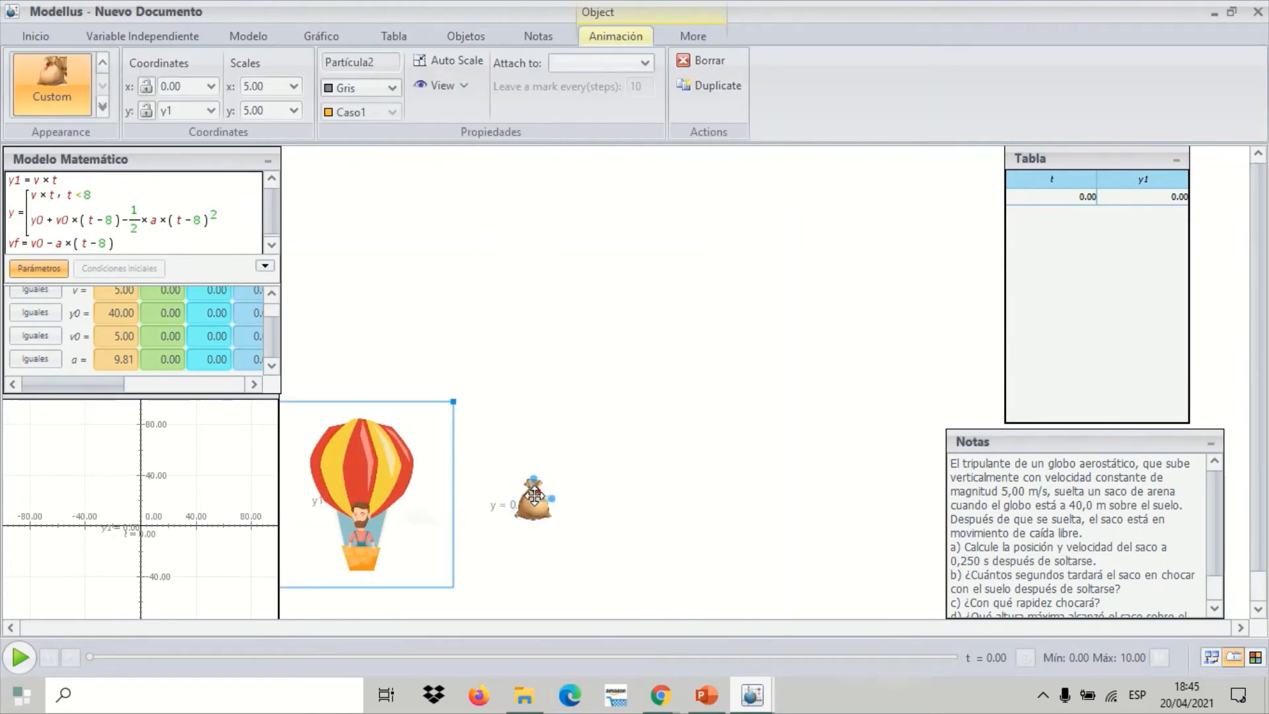
pyautogui.moveTo(534, 494); pyautogui.dragTo(490, 548)
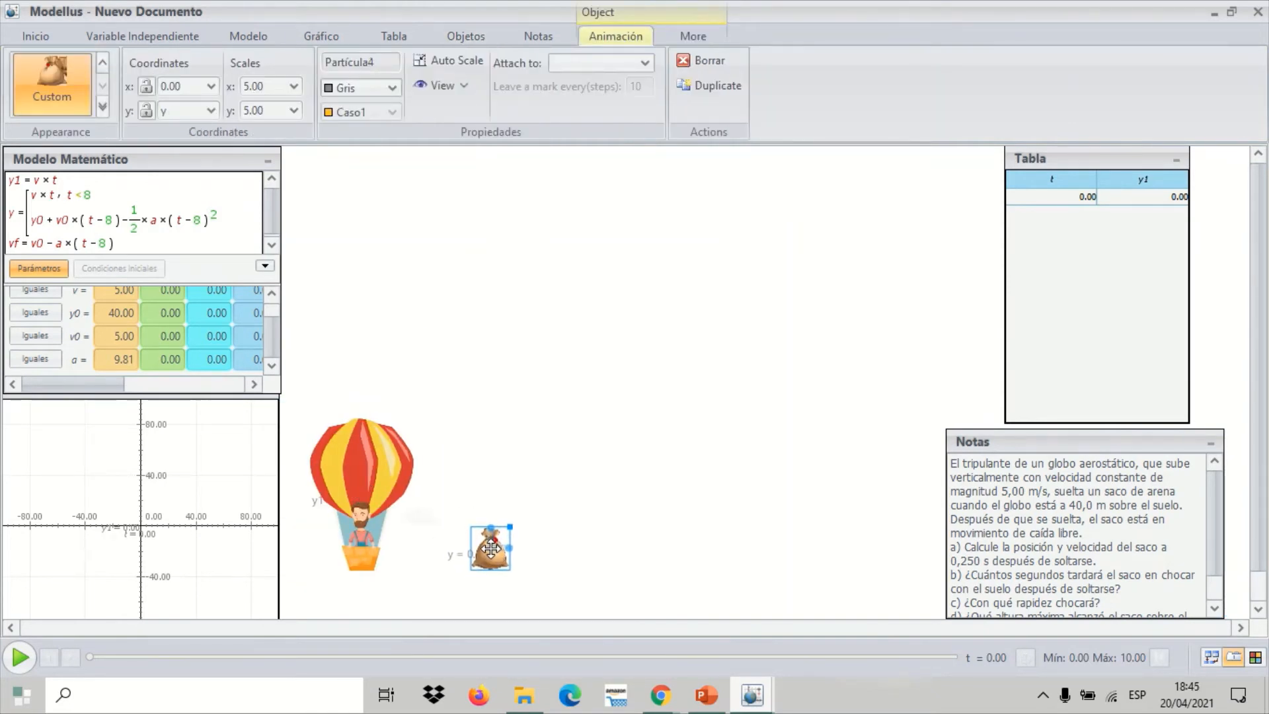
pyautogui.click(706, 490)
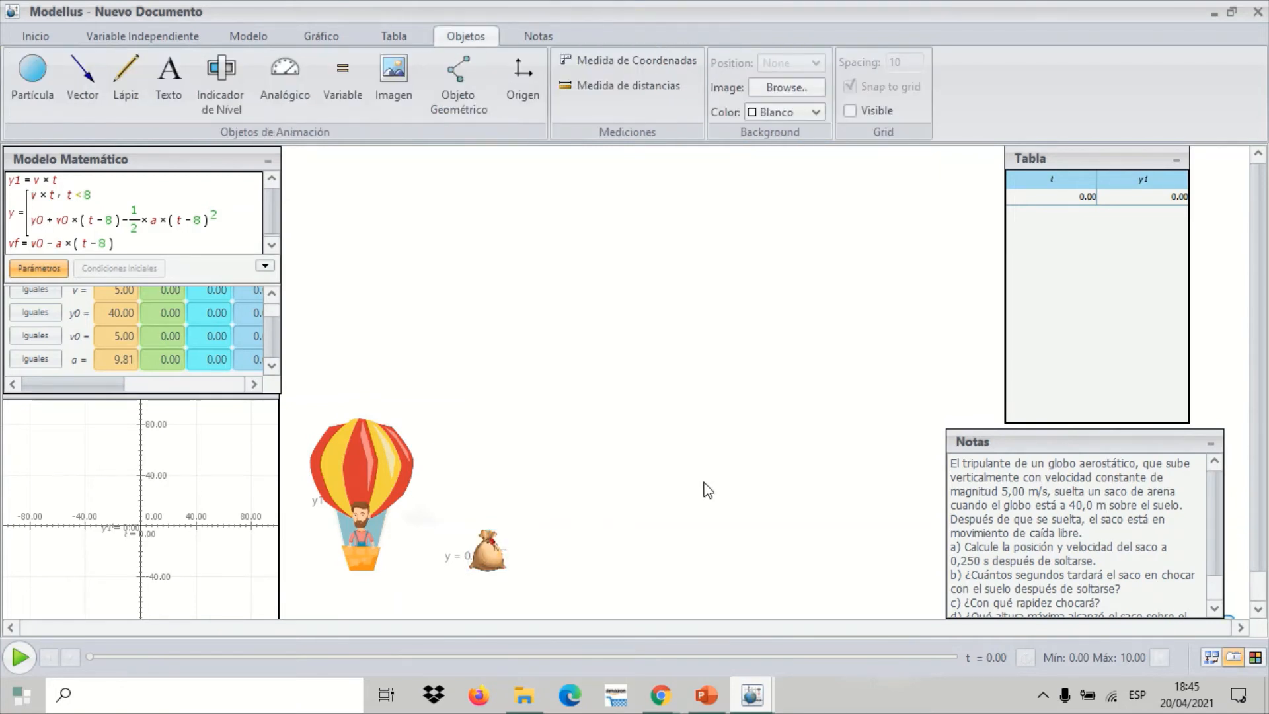
# Check the sack's coordinates and scales, and play the simulation again through to t = 10
pyautogui.click(489, 551)
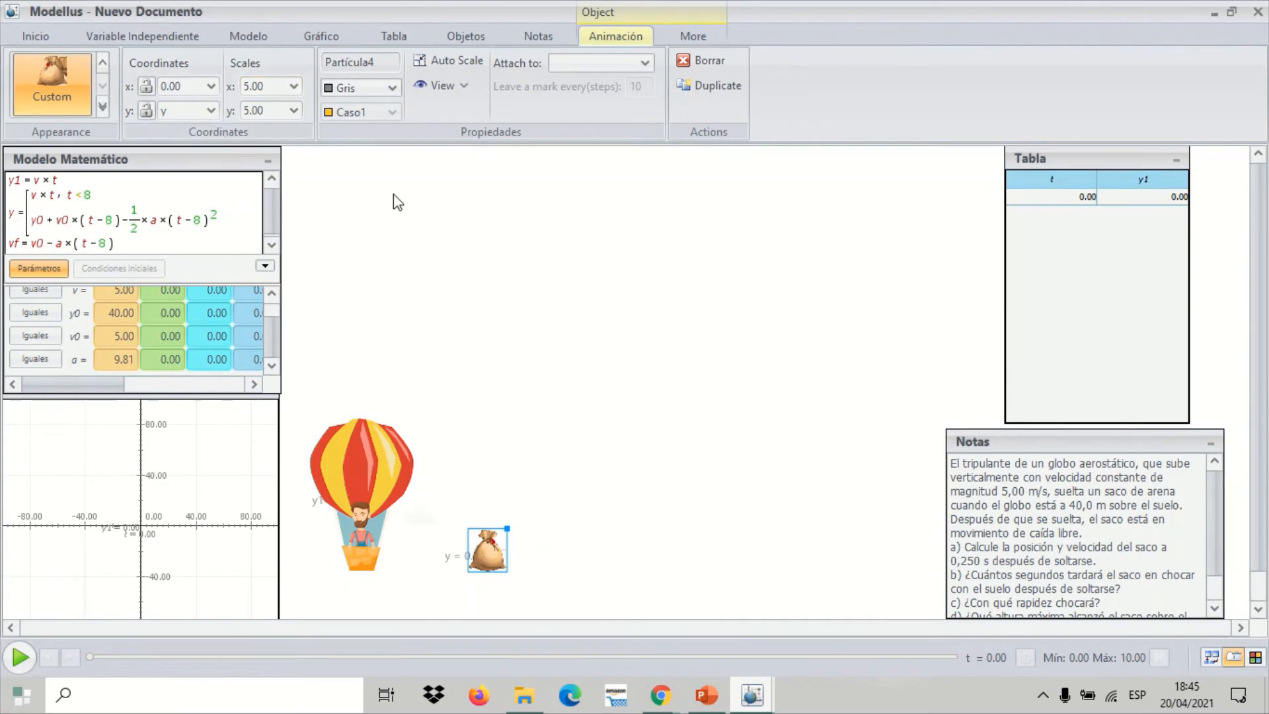
pyautogui.click(600, 492)
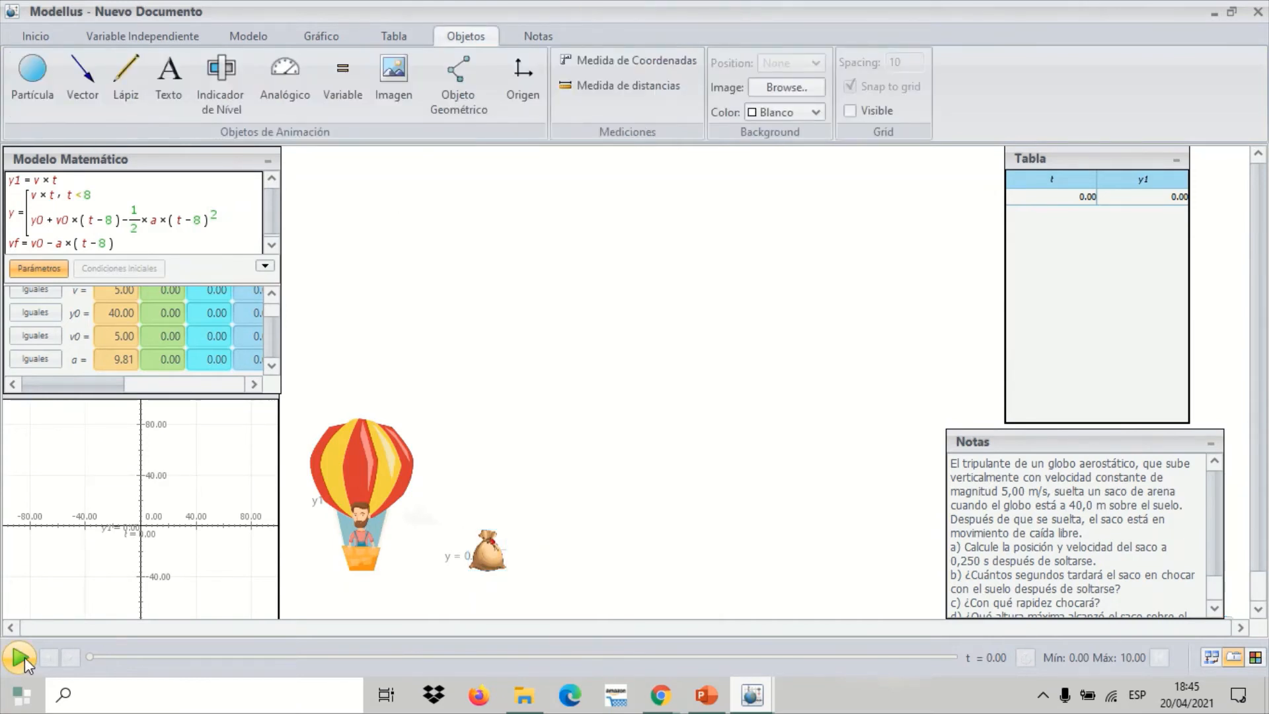
pyautogui.click(20, 657)
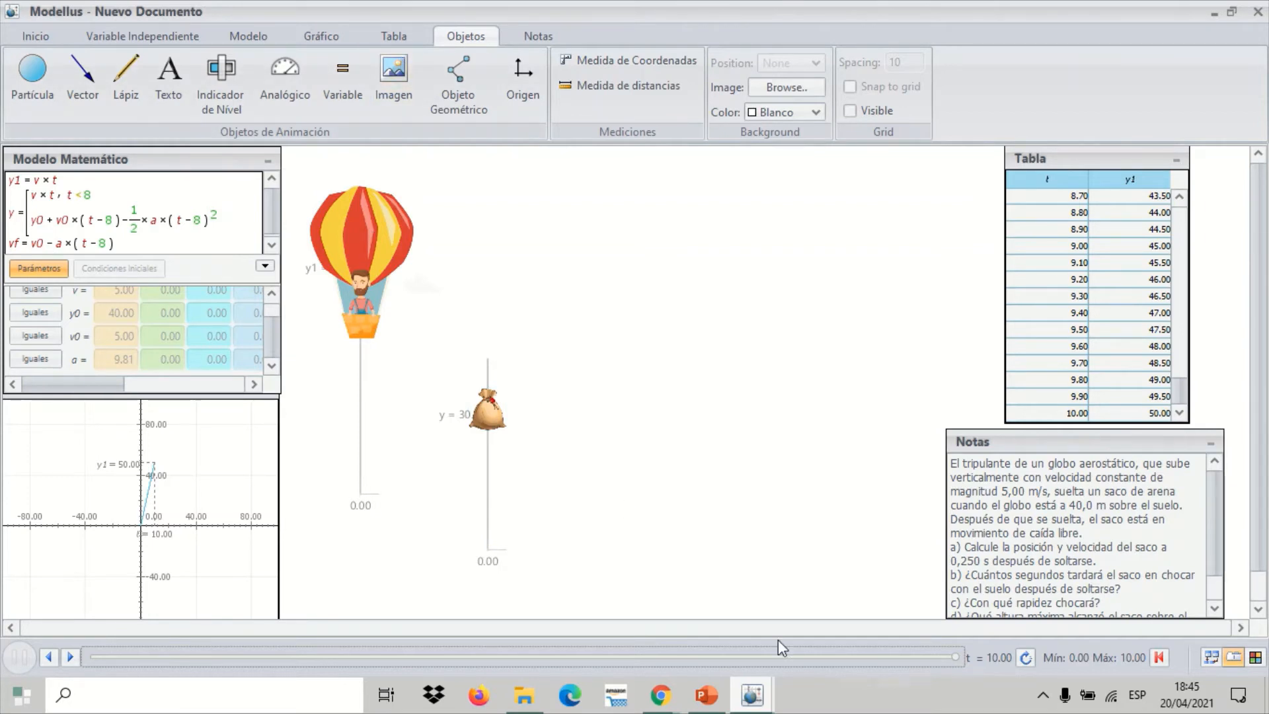
# Reset the simulation to the start and move the sack slightly closer to the balloon at the same base level
pyautogui.click(165, 28)
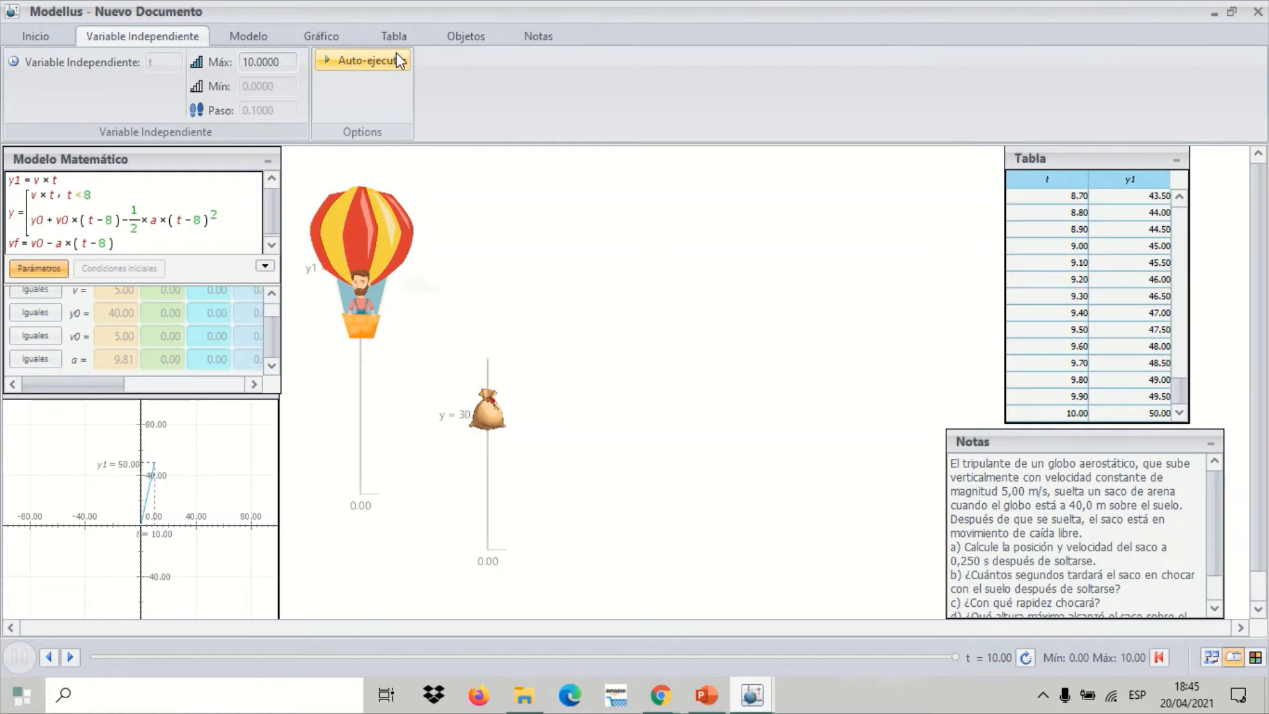
pyautogui.click(466, 41)
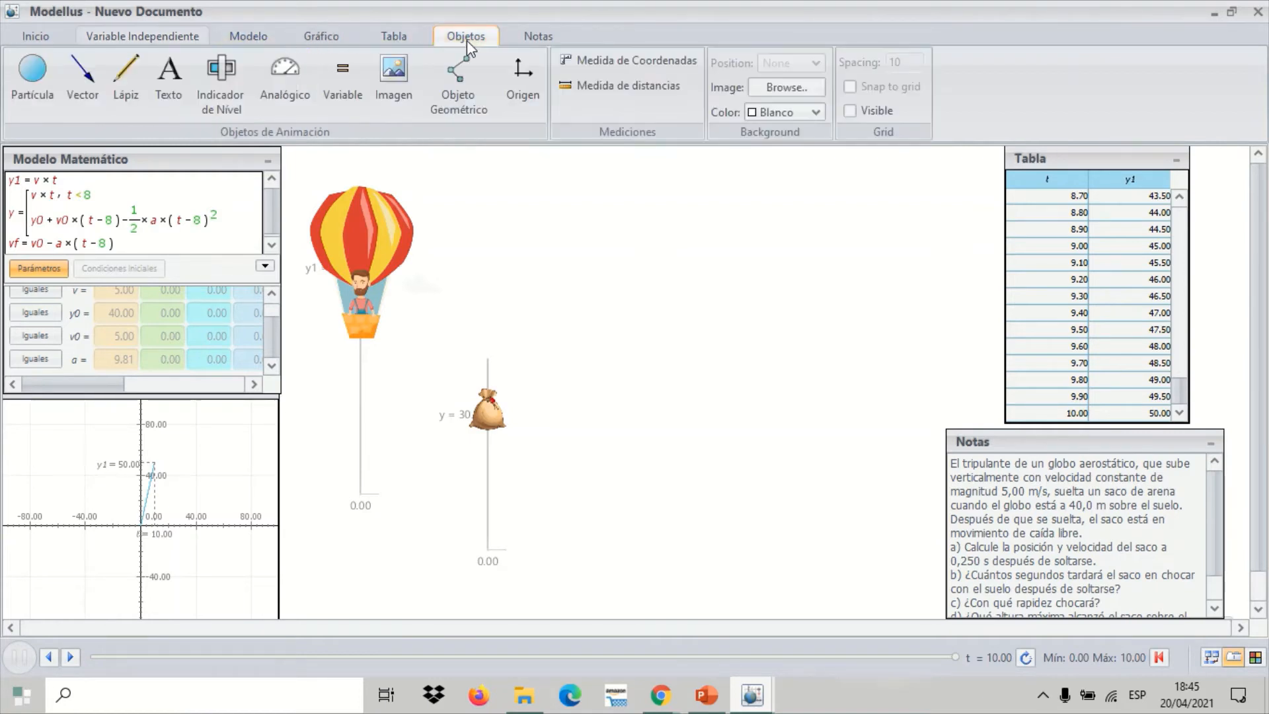
pyautogui.click(1158, 657)
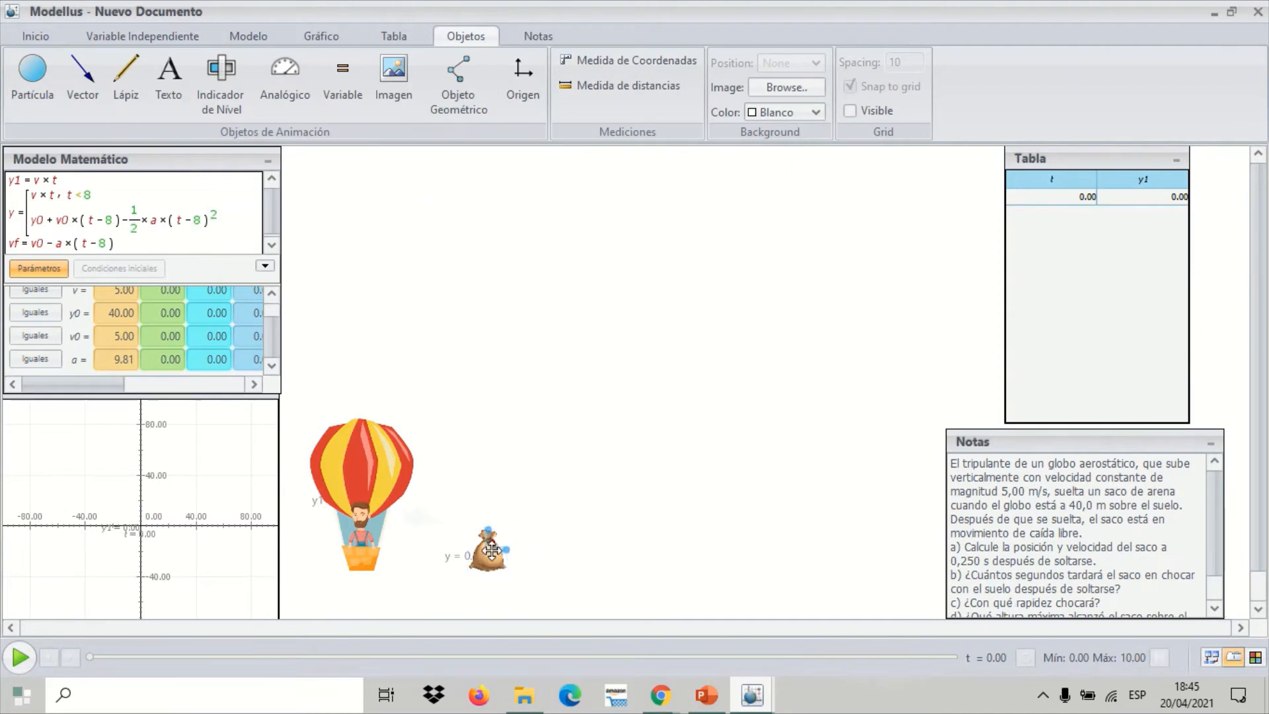
pyautogui.moveTo(497, 550); pyautogui.dragTo(471, 547)
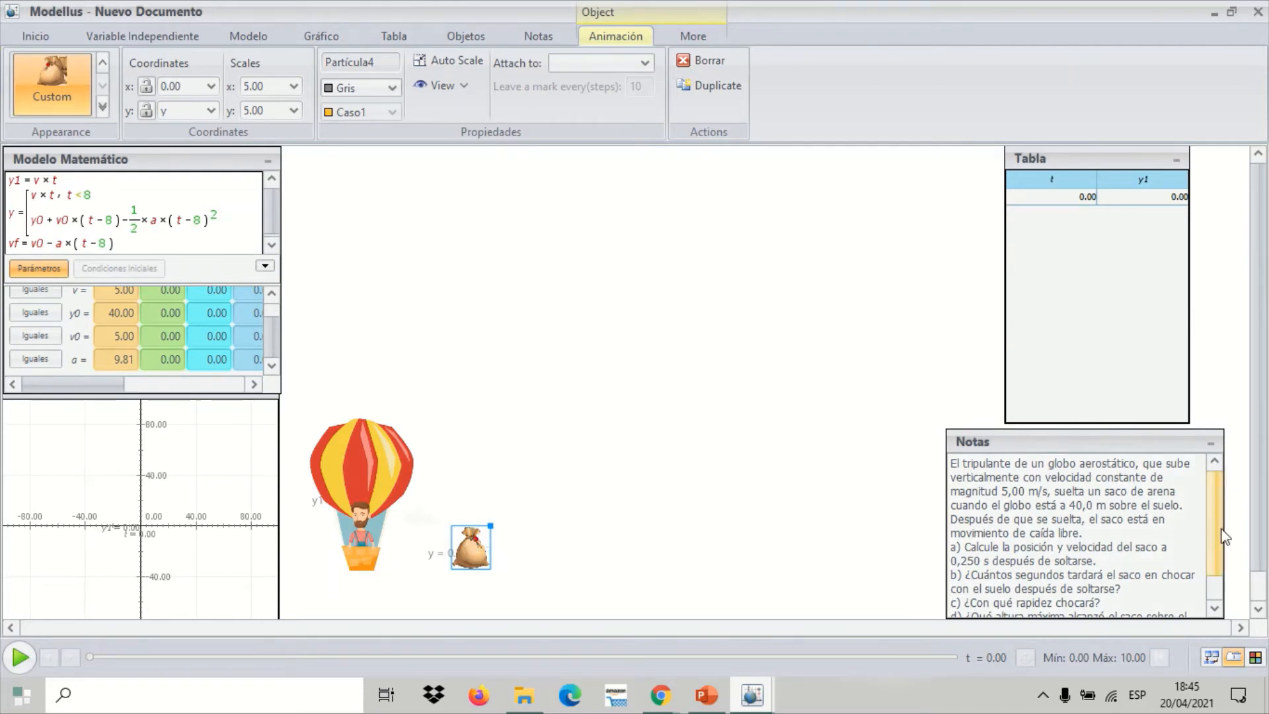
pyautogui.moveTo(1211, 526)
pyautogui.mouseDown()
pyautogui.moveTo(1208, 548)
pyautogui.moveTo(1211, 524)
pyautogui.mouseUp()
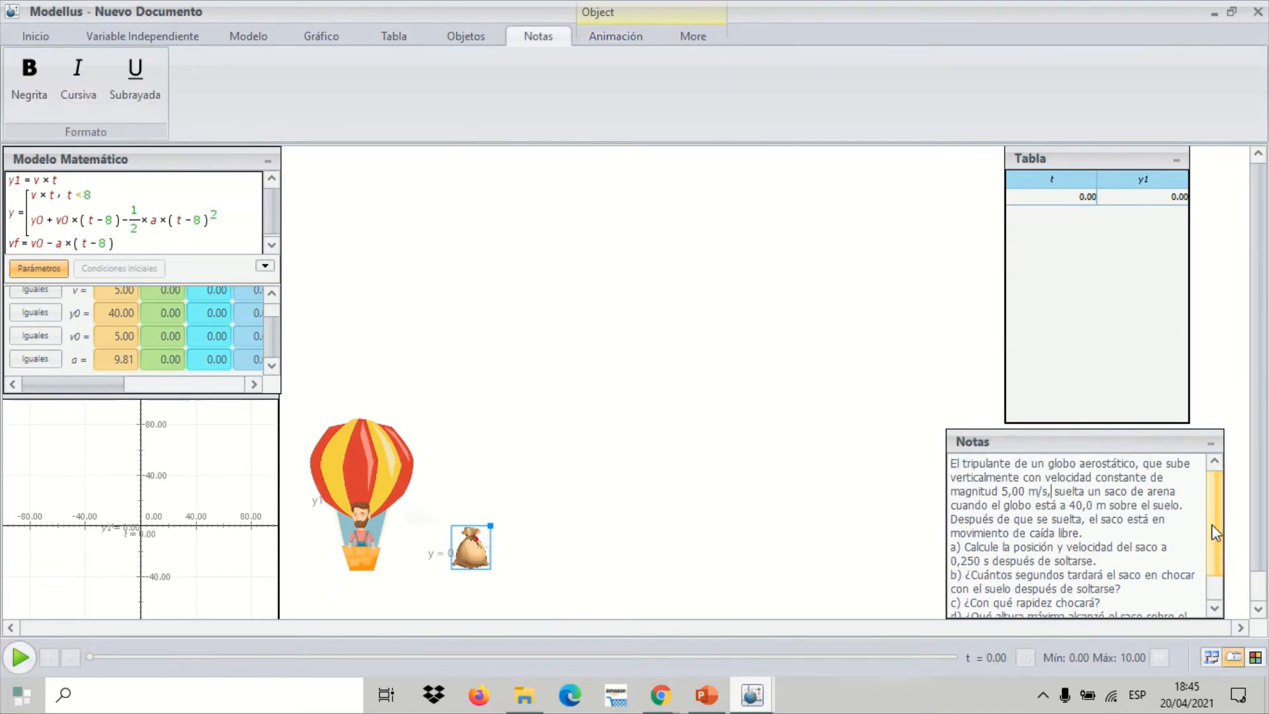
pyautogui.click(840, 325)
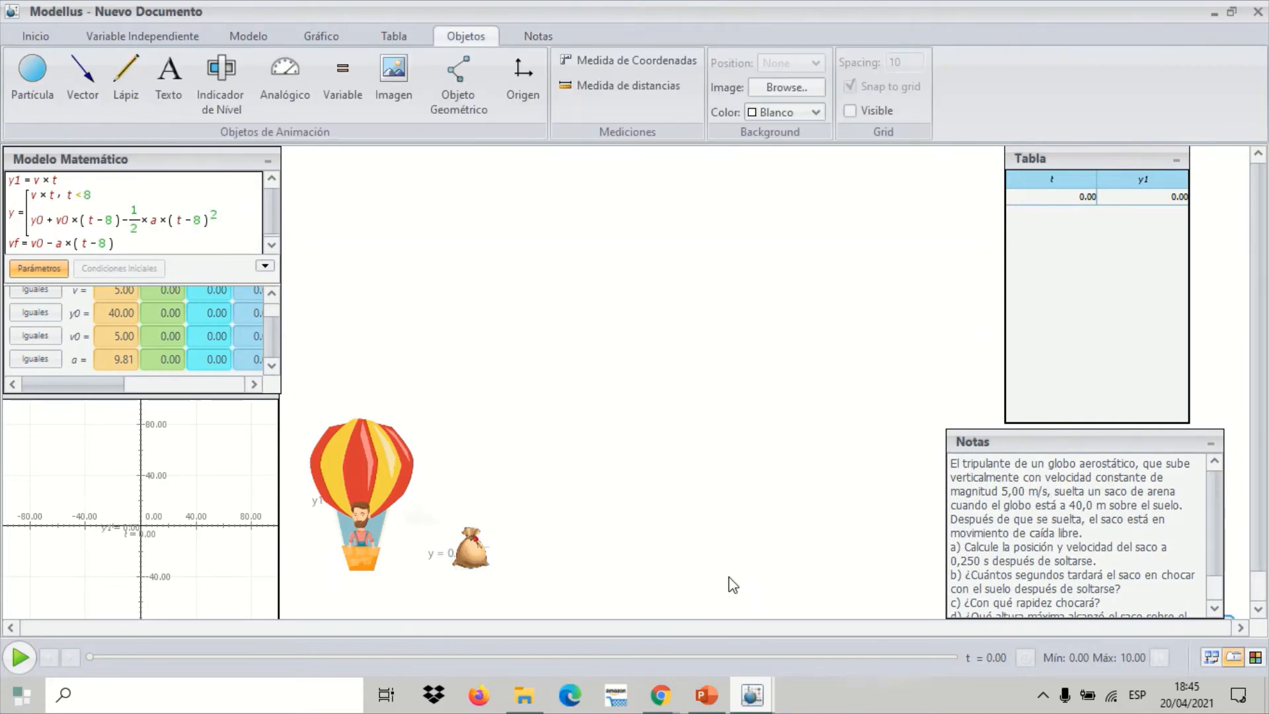
# Switch to PowerPoint, review the worked solutions for parts d, b and c on slides 6 and 5, and return to Modellus
pyautogui.click(708, 698)
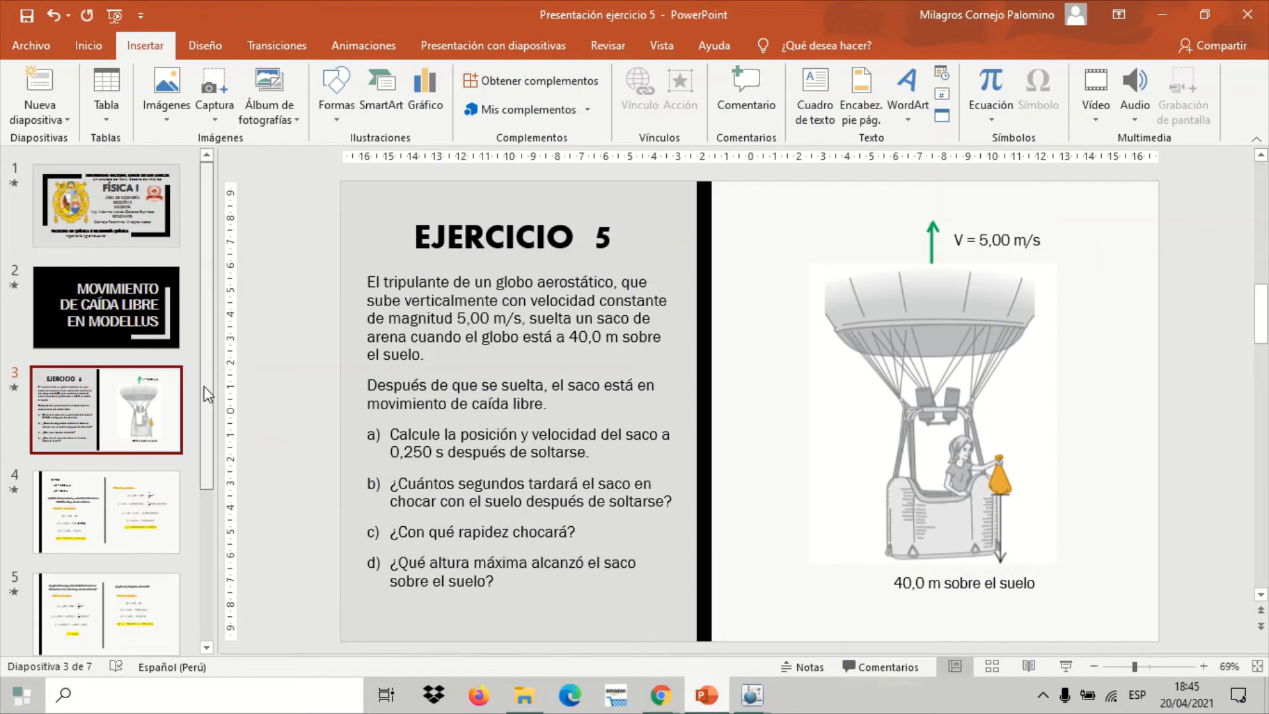
pyautogui.scroll(-3, 132, 462)
pyautogui.click(138, 489)
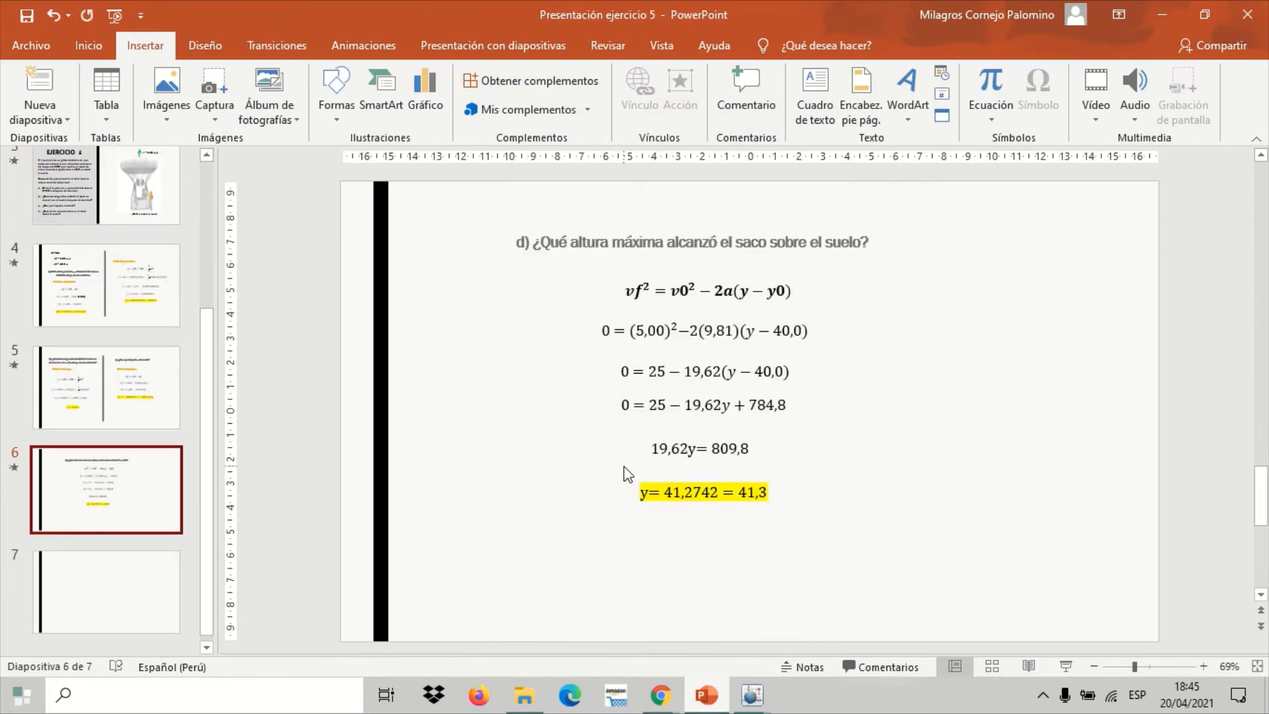
pyautogui.click(135, 373)
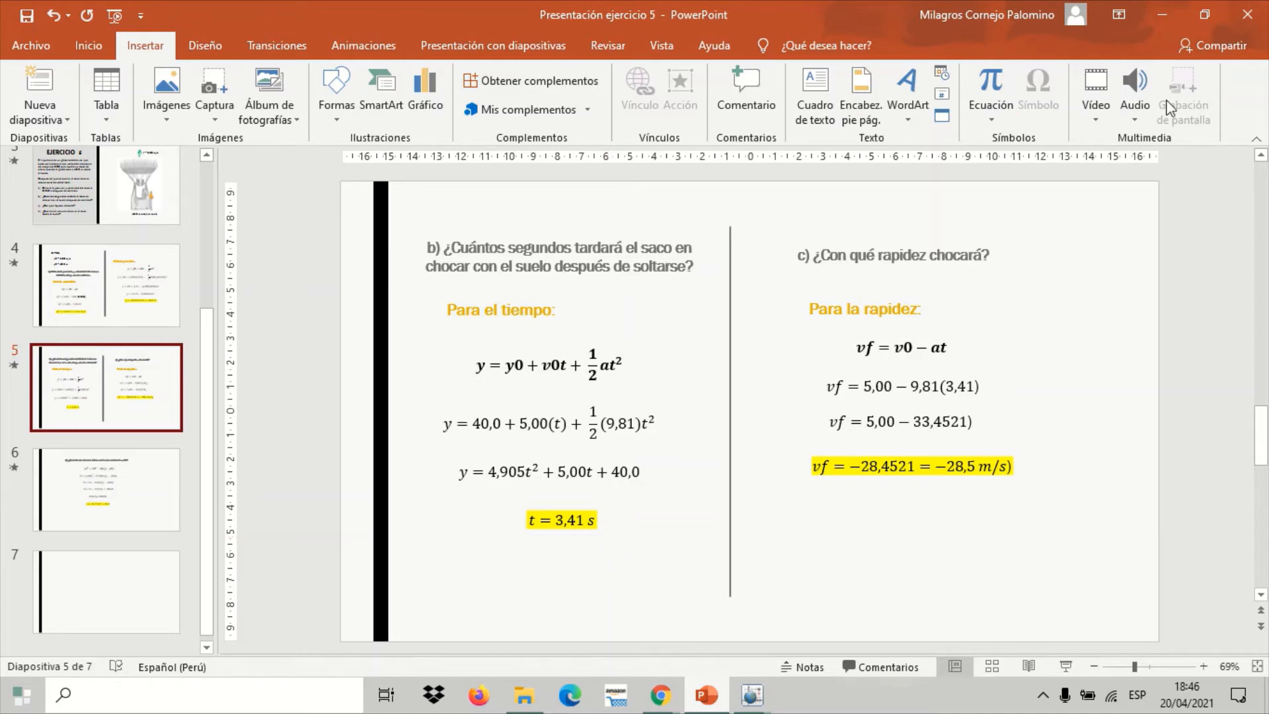
pyautogui.click(1160, 13)
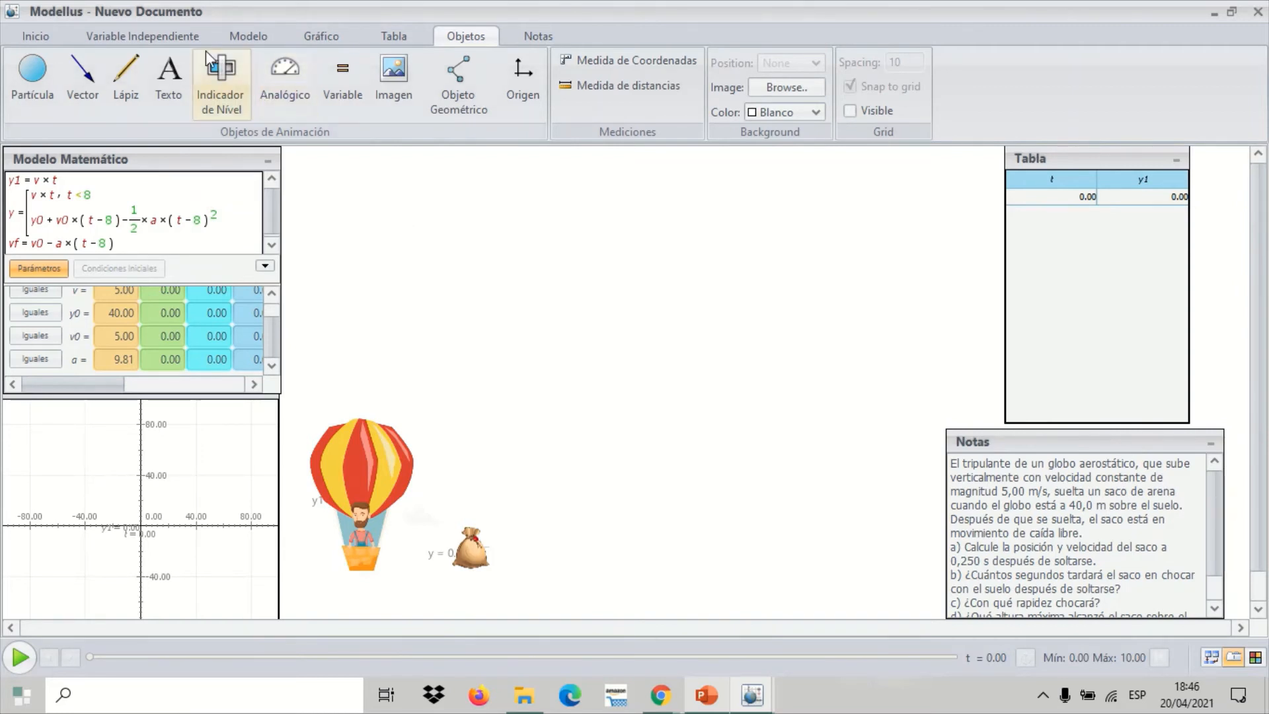
# Set the independent variable's maximum to 11.50, then play the simulation to the end and reset it
pyautogui.click(189, 38)
pyautogui.click(272, 59)
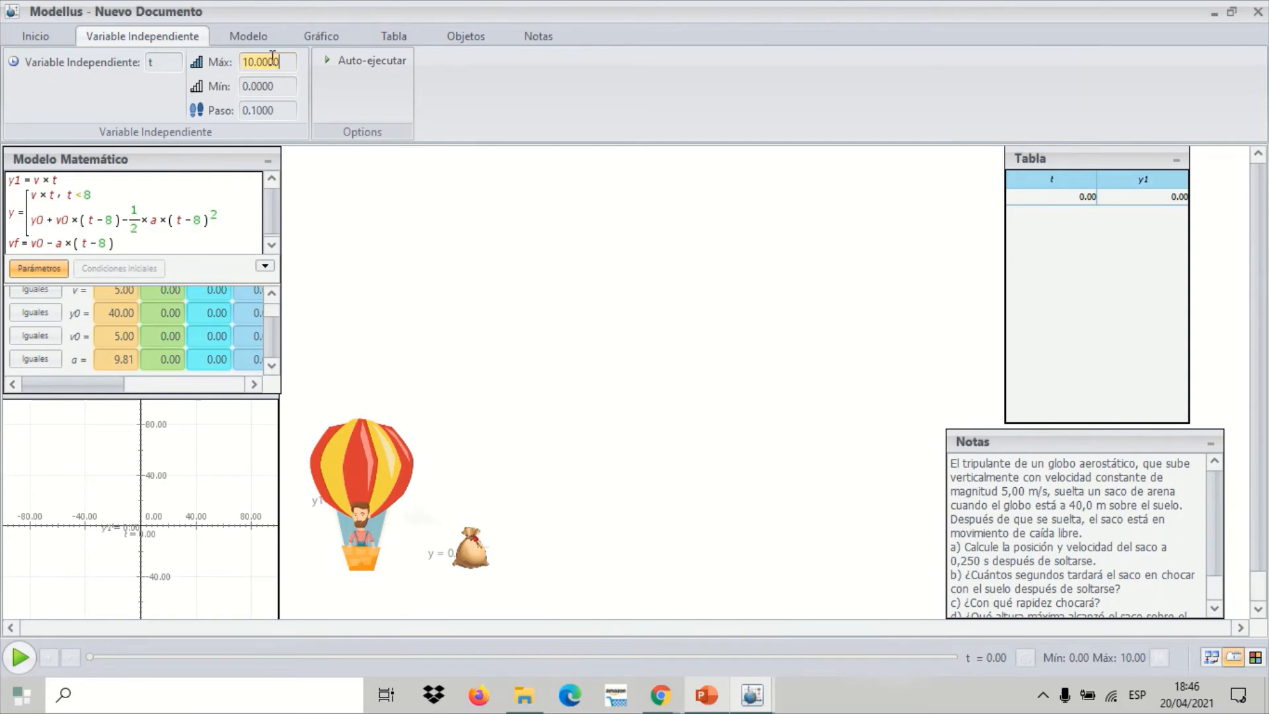
pyautogui.write('11.50')
pyautogui.click(446, 210)
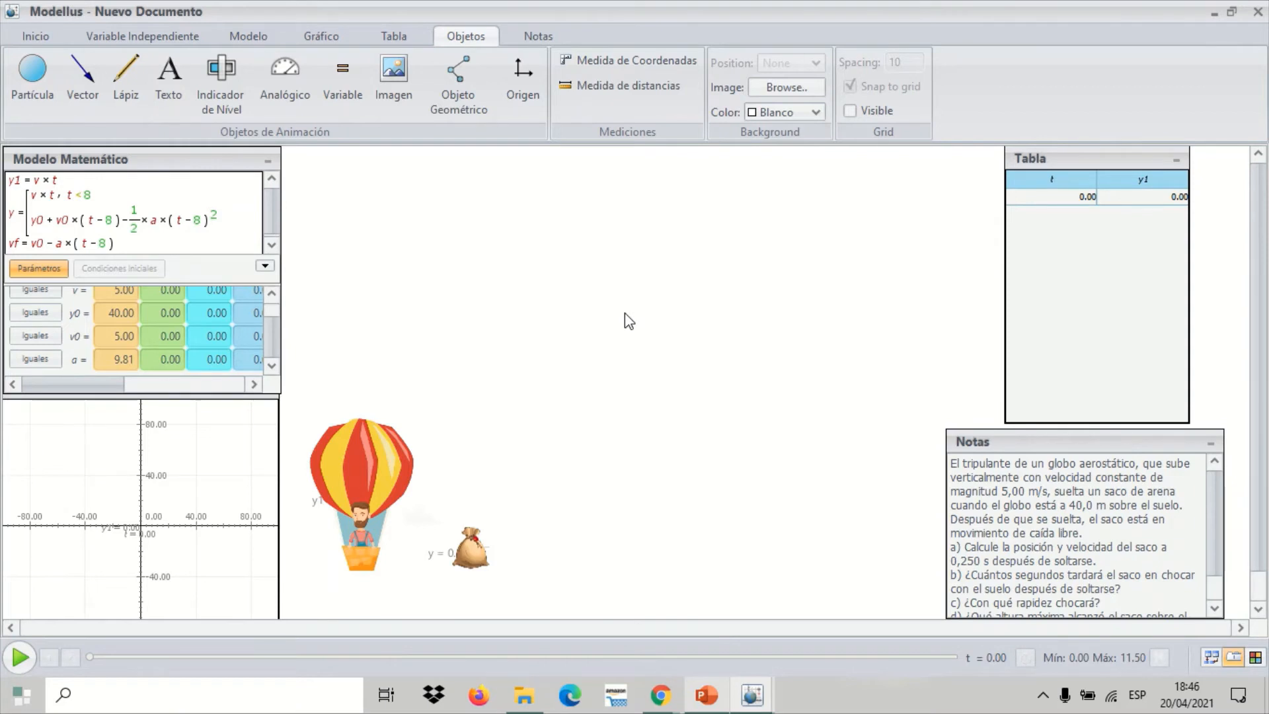
pyautogui.click(19, 658)
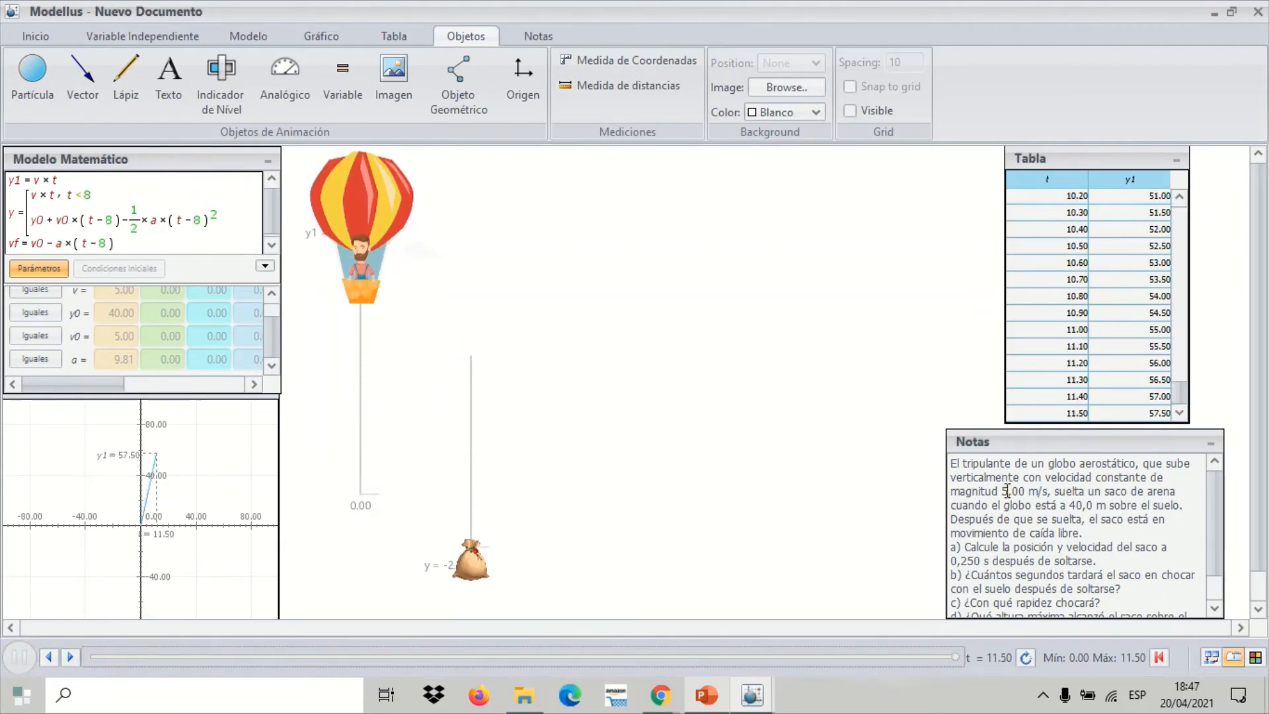
pyautogui.click(1160, 659)
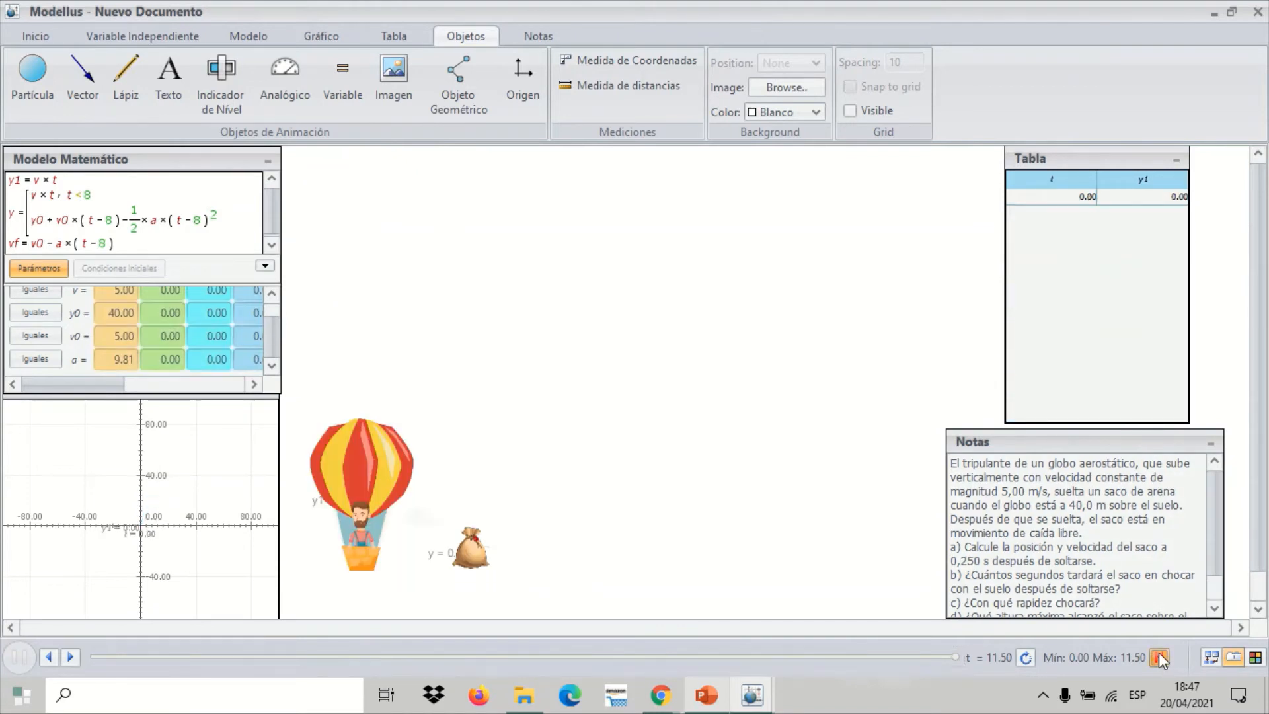
# Add a variable display for t in the upper animation area, with font size 20 and its name shown
pyautogui.click(334, 81)
pyautogui.click(522, 241)
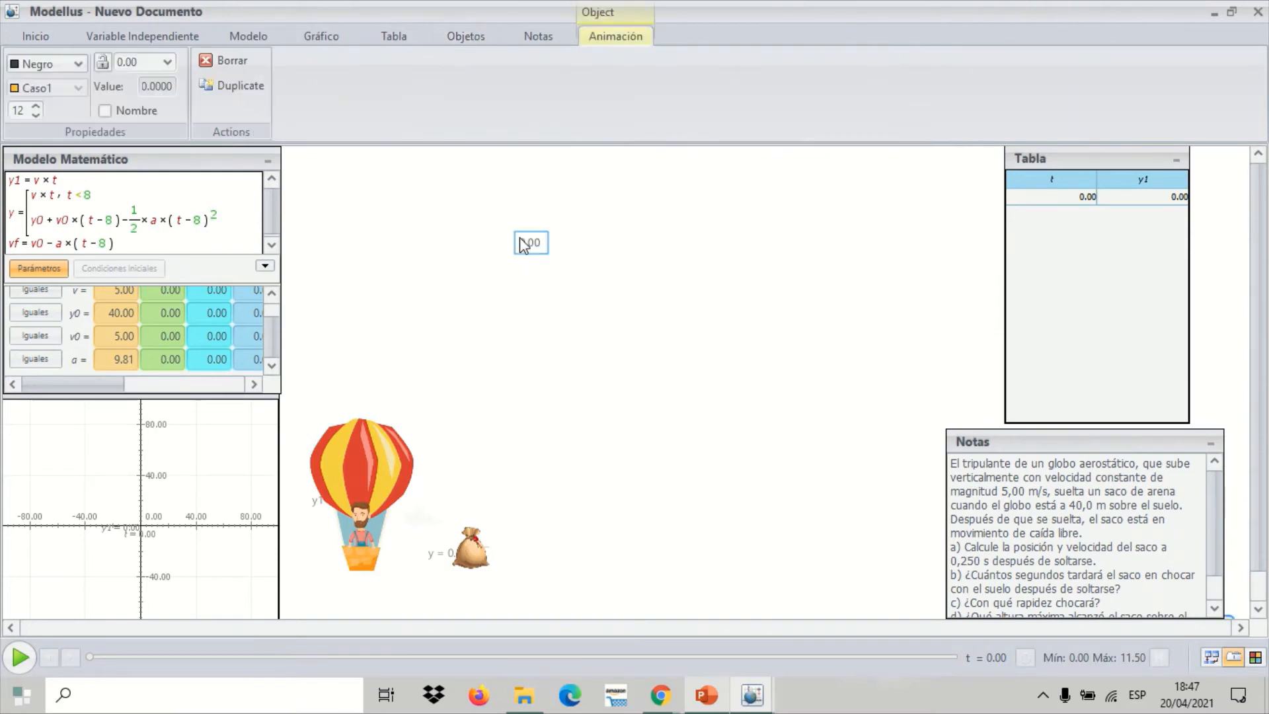
pyautogui.click(168, 63)
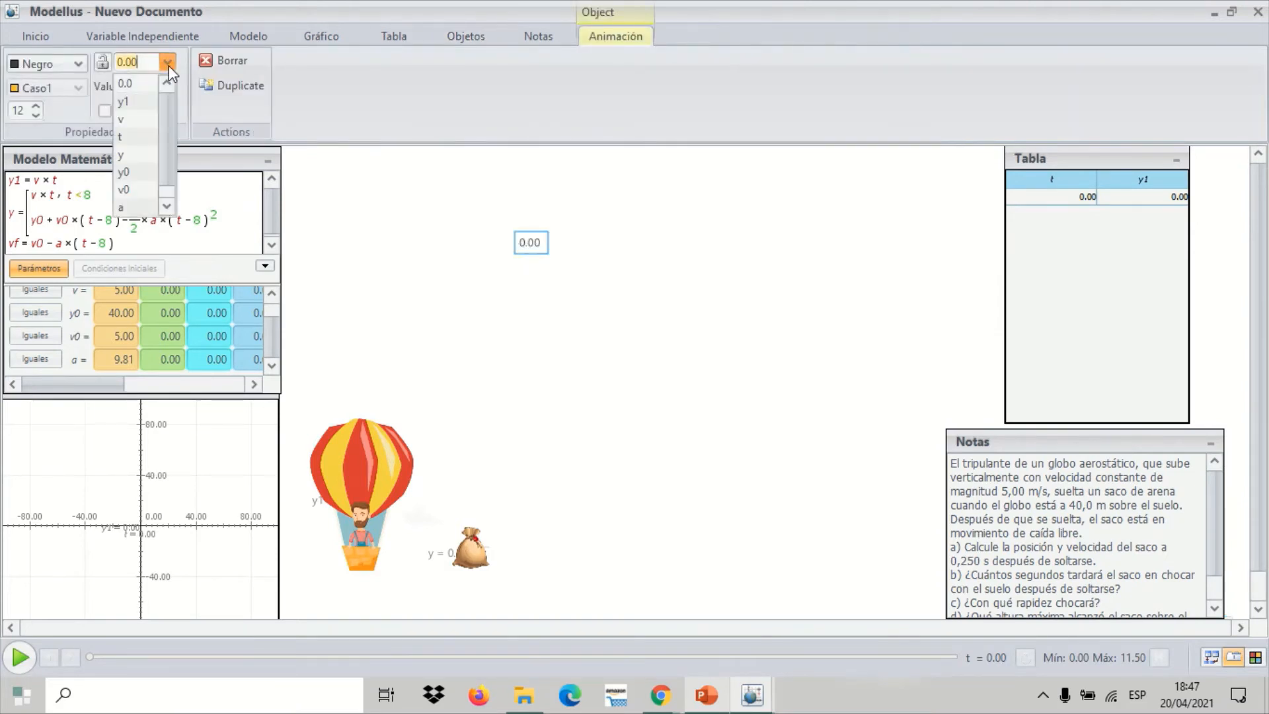
pyautogui.click(137, 136)
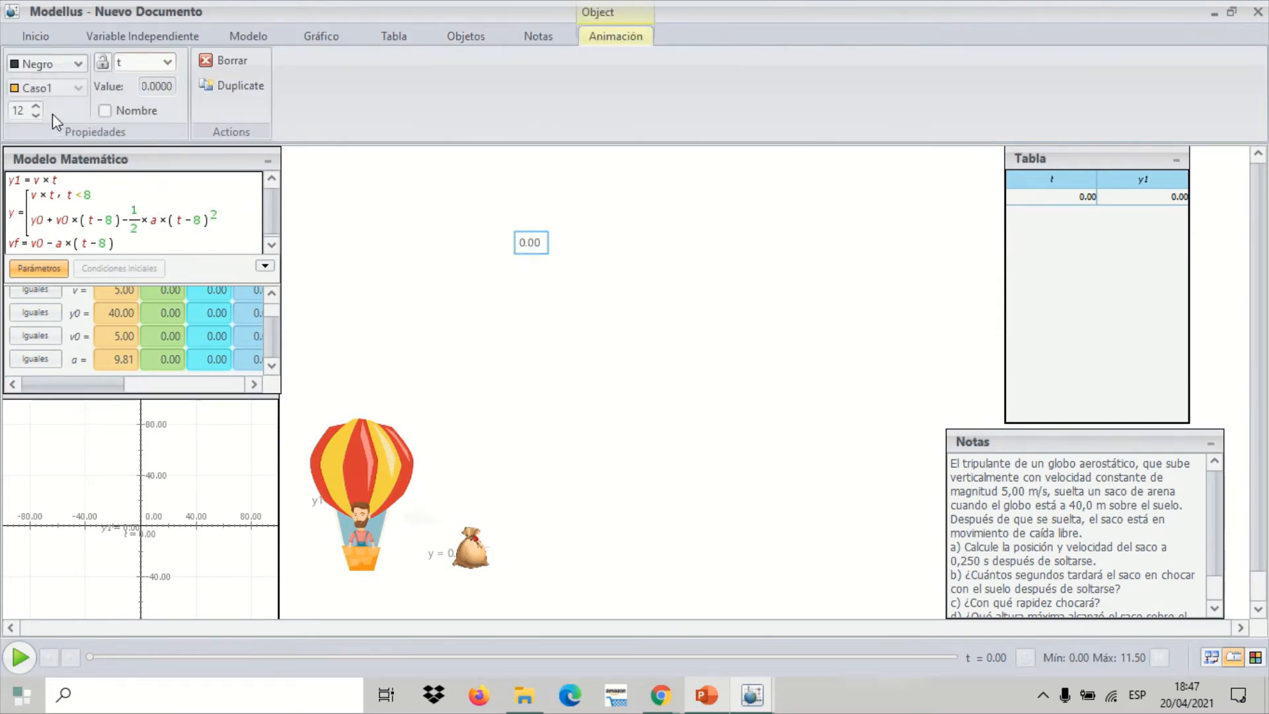
pyautogui.click(34, 106)
pyautogui.click(34, 105)
pyautogui.click(34, 106)
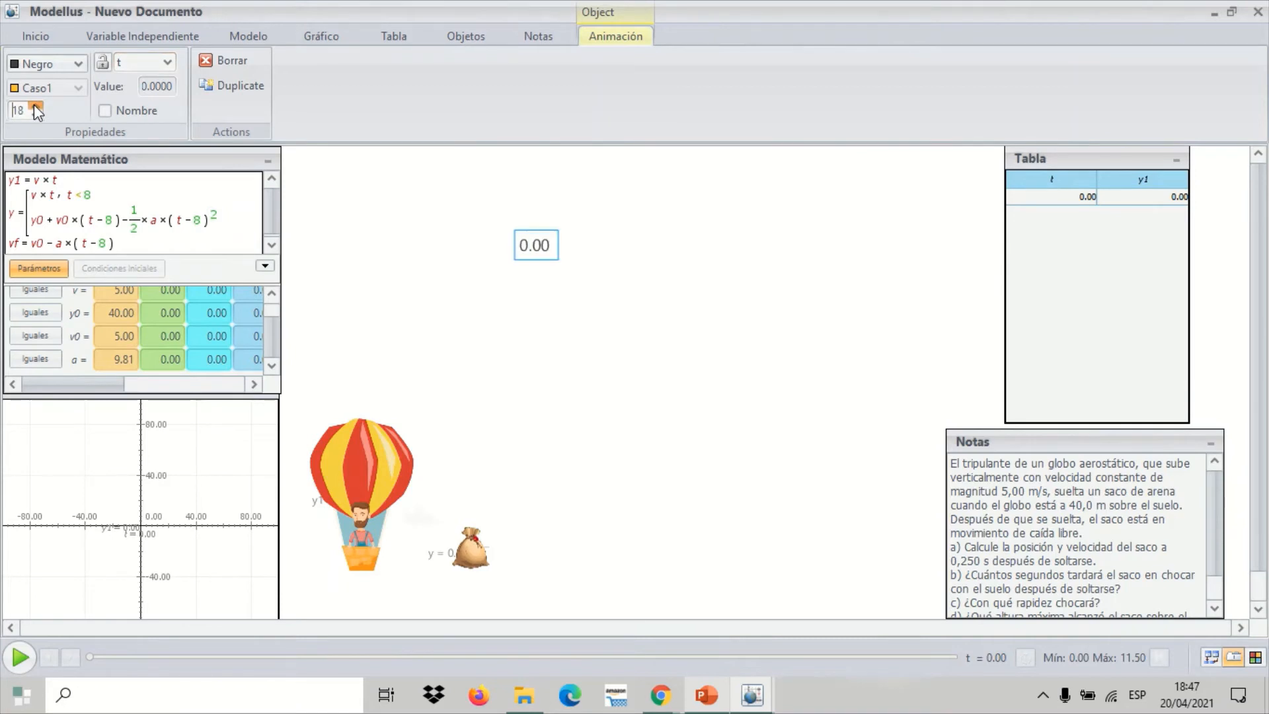
pyautogui.click(34, 105)
pyautogui.click(35, 106)
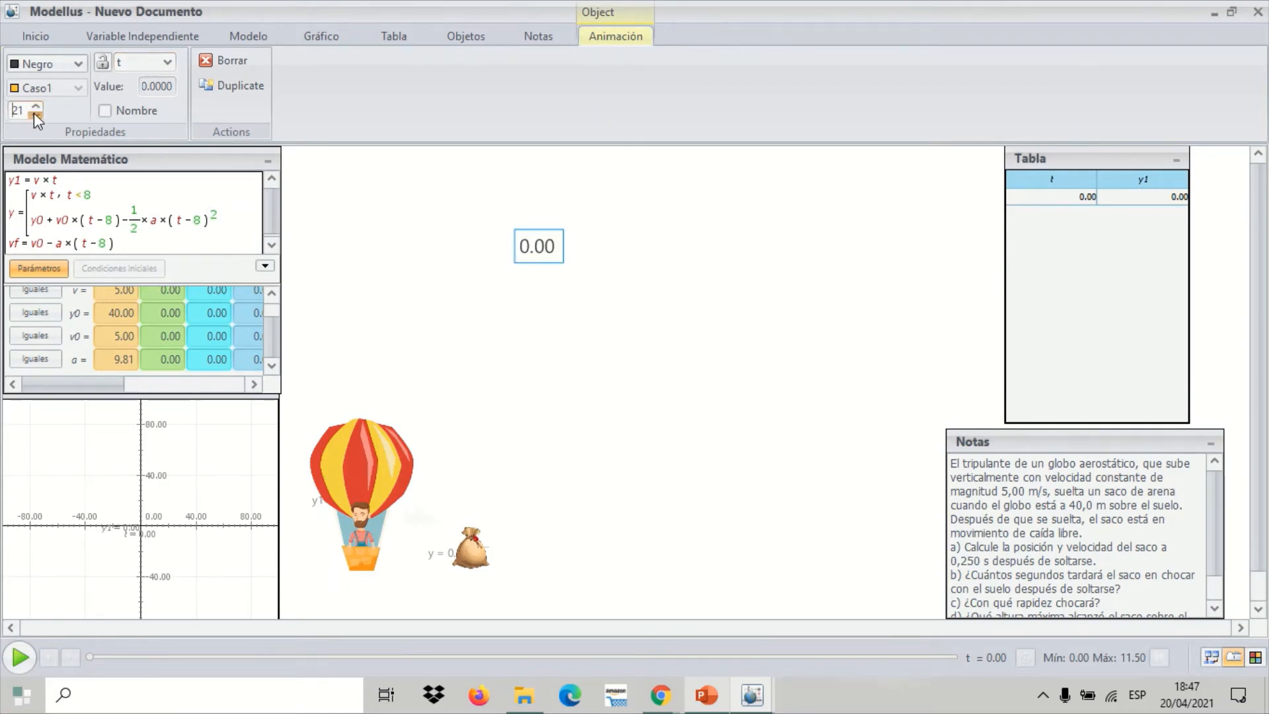
pyautogui.click(34, 113)
pyautogui.click(104, 111)
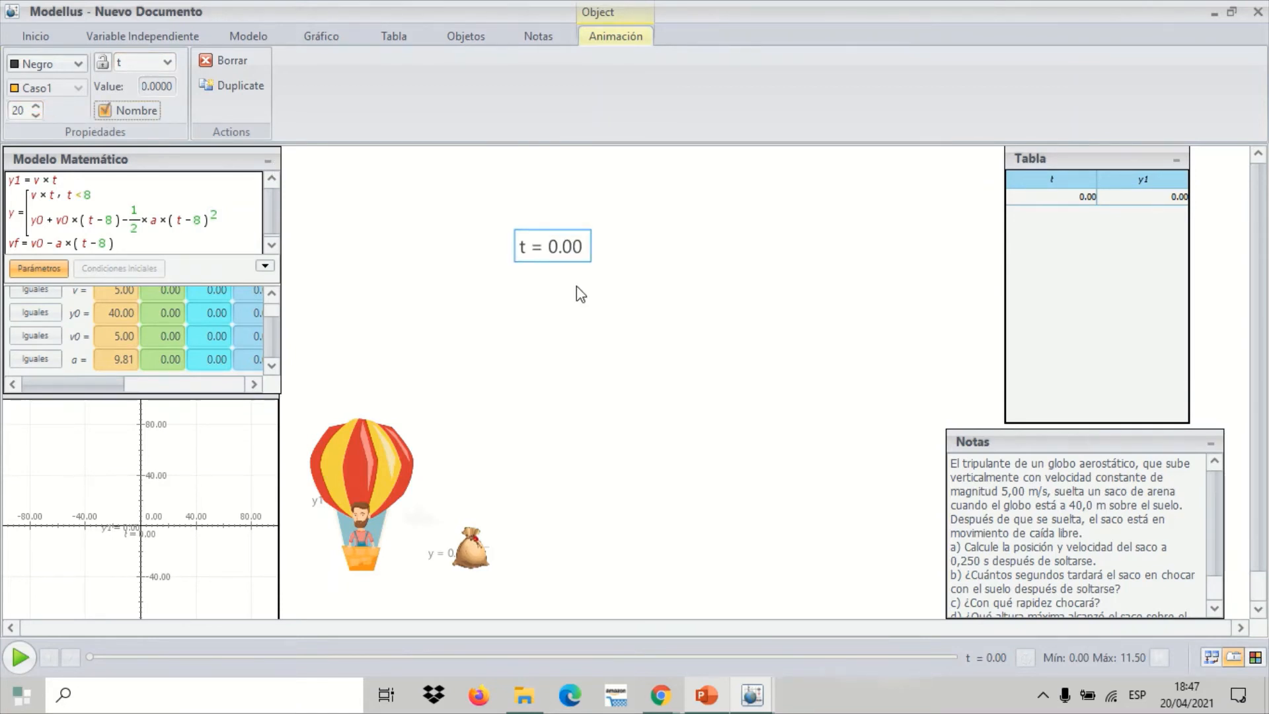
pyautogui.click(522, 245)
pyautogui.moveTo(524, 251); pyautogui.dragTo(542, 208)
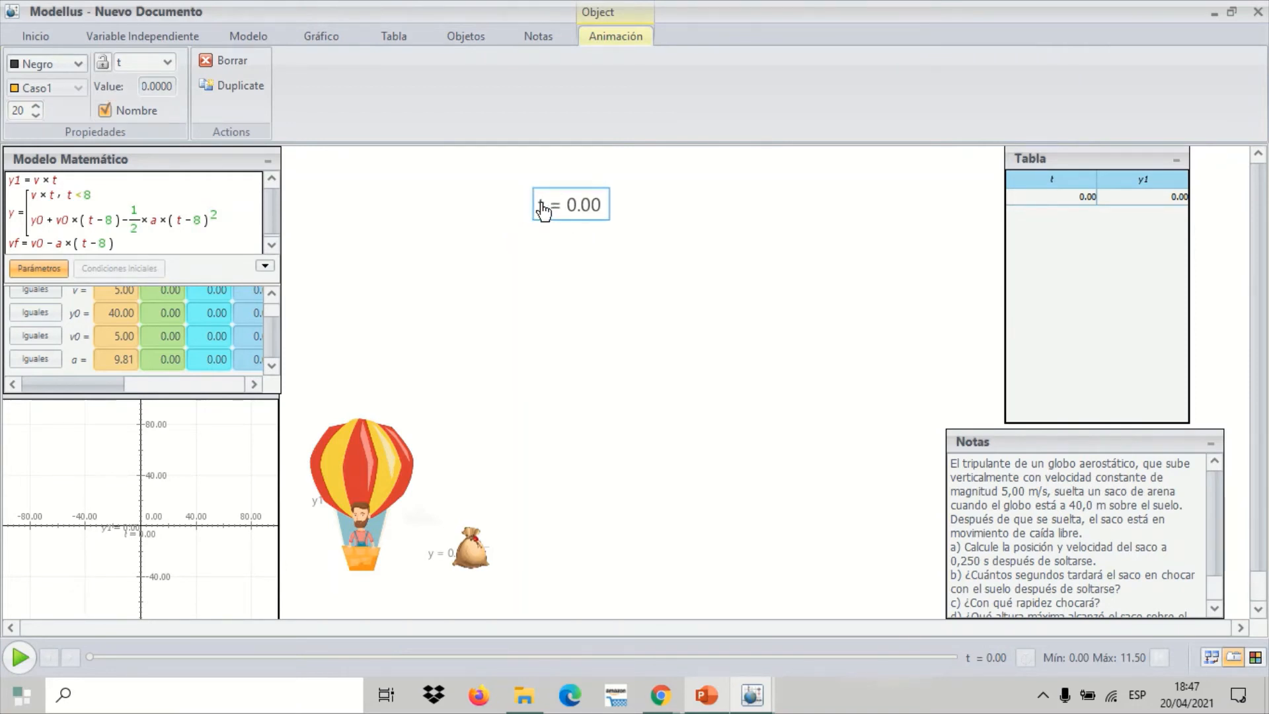
# Add a variable display for y1 beside the t display, with font size 20 and its name shown
pyautogui.click(476, 41)
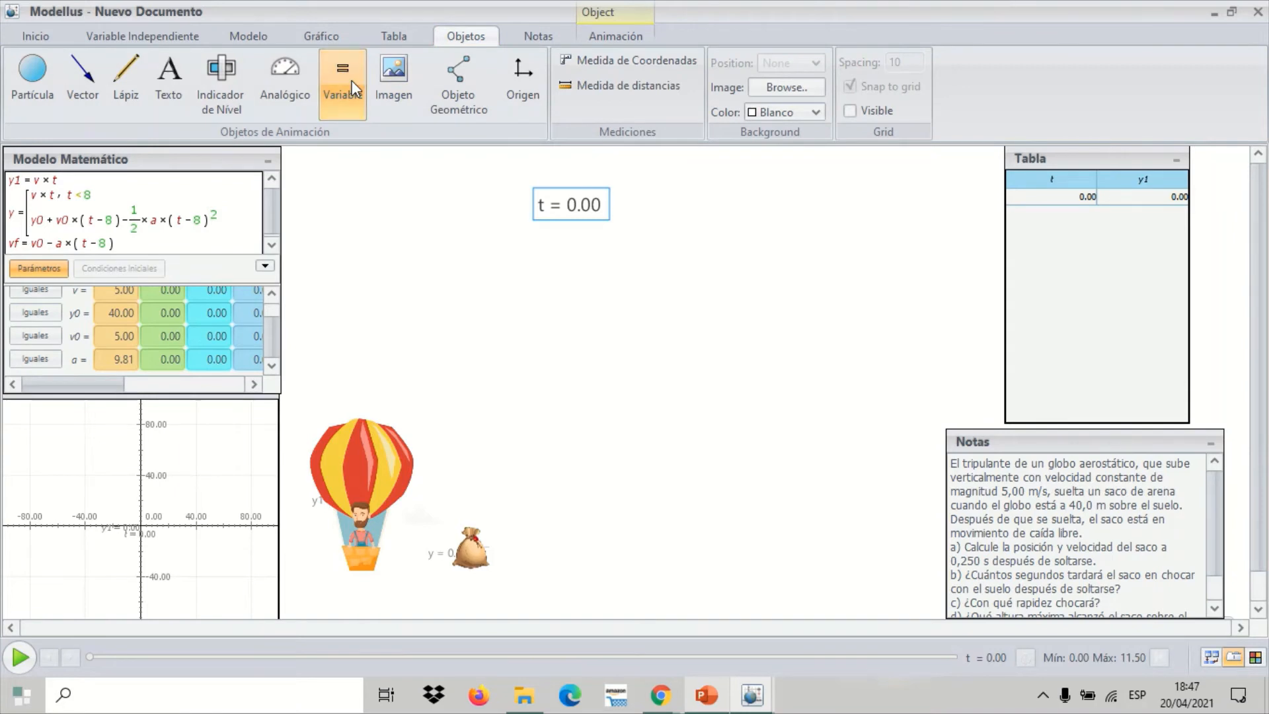
pyautogui.click(654, 207)
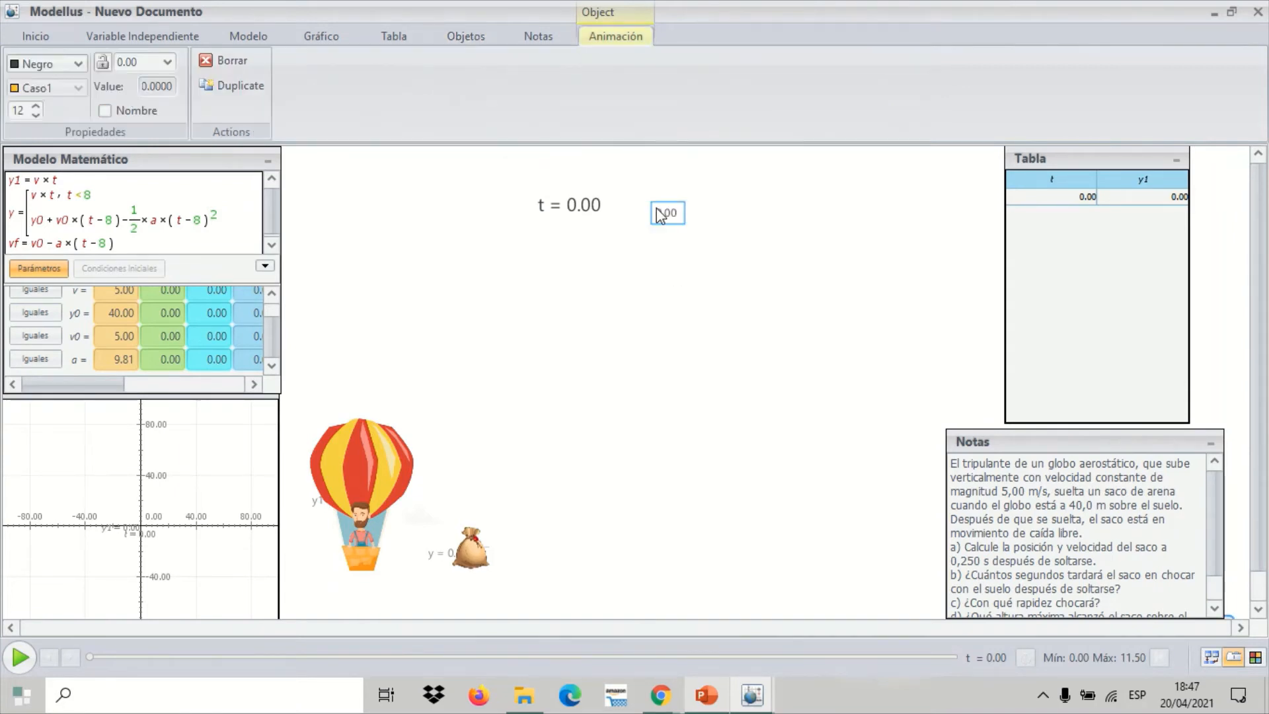
pyautogui.click(168, 58)
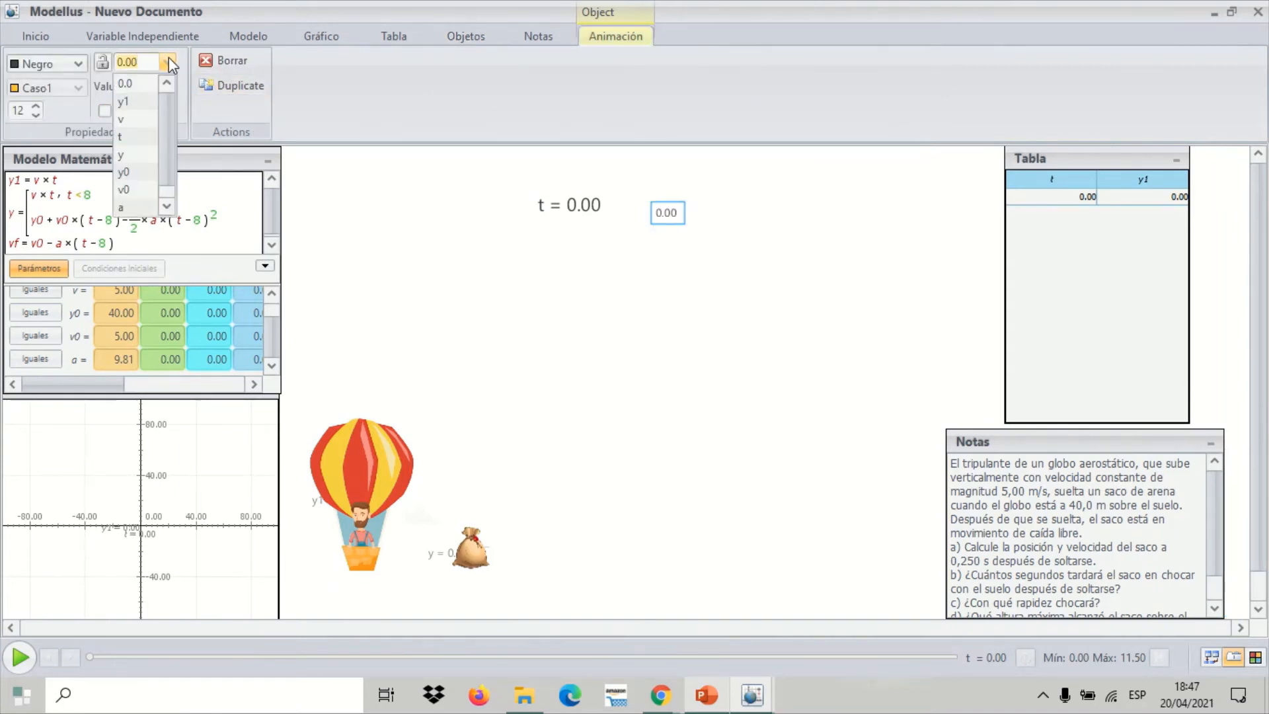
pyautogui.click(142, 106)
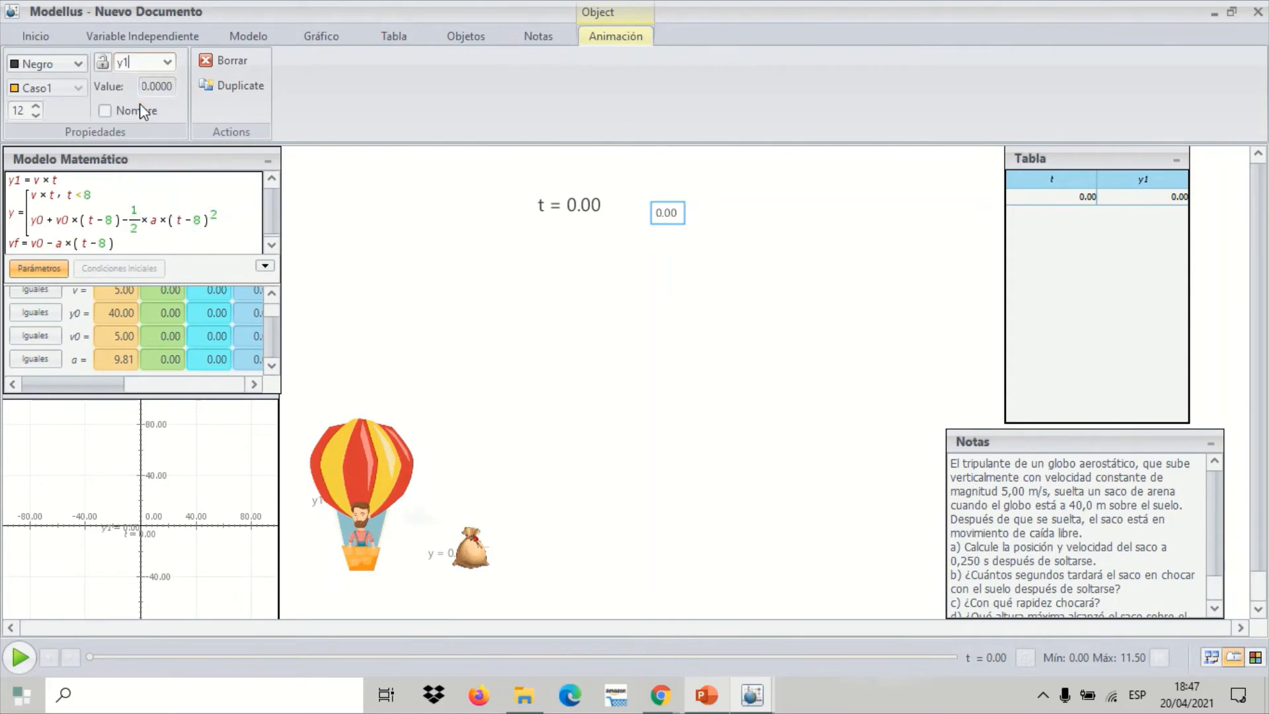
pyautogui.click(36, 106)
pyautogui.click(36, 106)
pyautogui.click(35, 106)
pyautogui.click(36, 106)
pyautogui.click(36, 106)
pyautogui.click(36, 106)
pyautogui.click(35, 106)
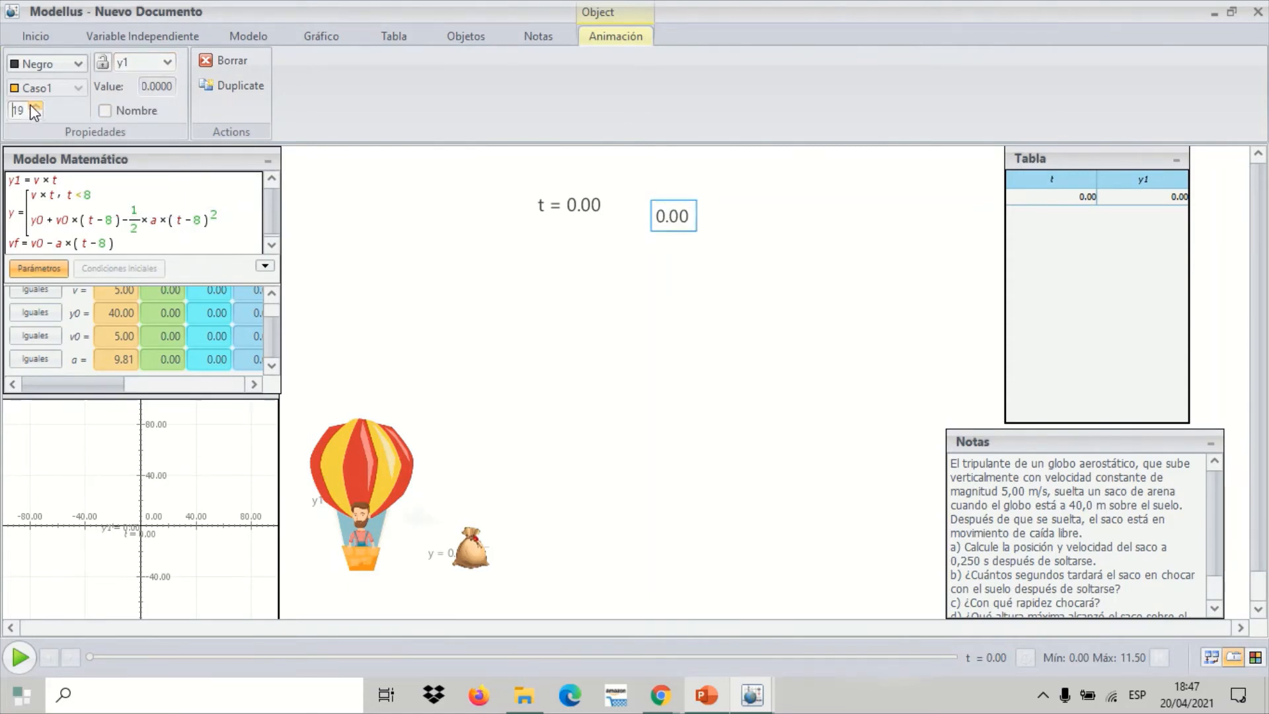
pyautogui.click(35, 106)
pyautogui.click(114, 111)
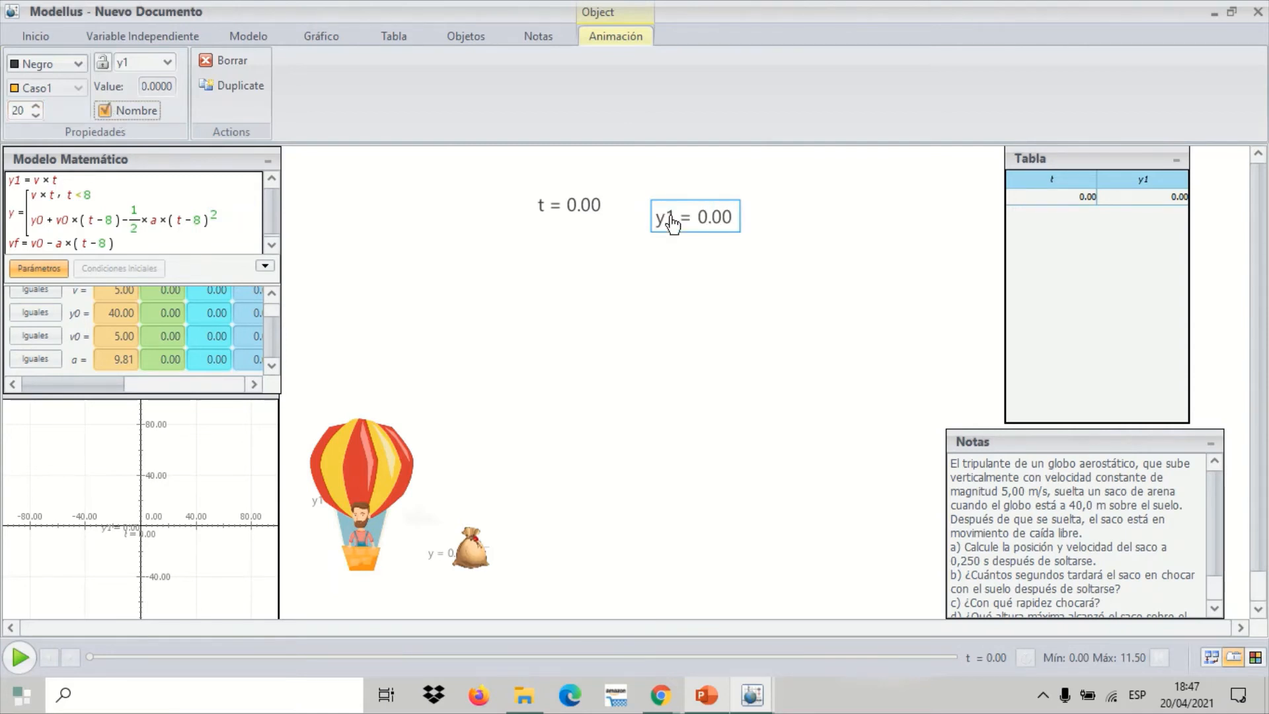
pyautogui.moveTo(689, 223)
pyautogui.mouseDown()
pyautogui.moveTo(664, 206)
pyautogui.moveTo(675, 215)
pyautogui.mouseUp()
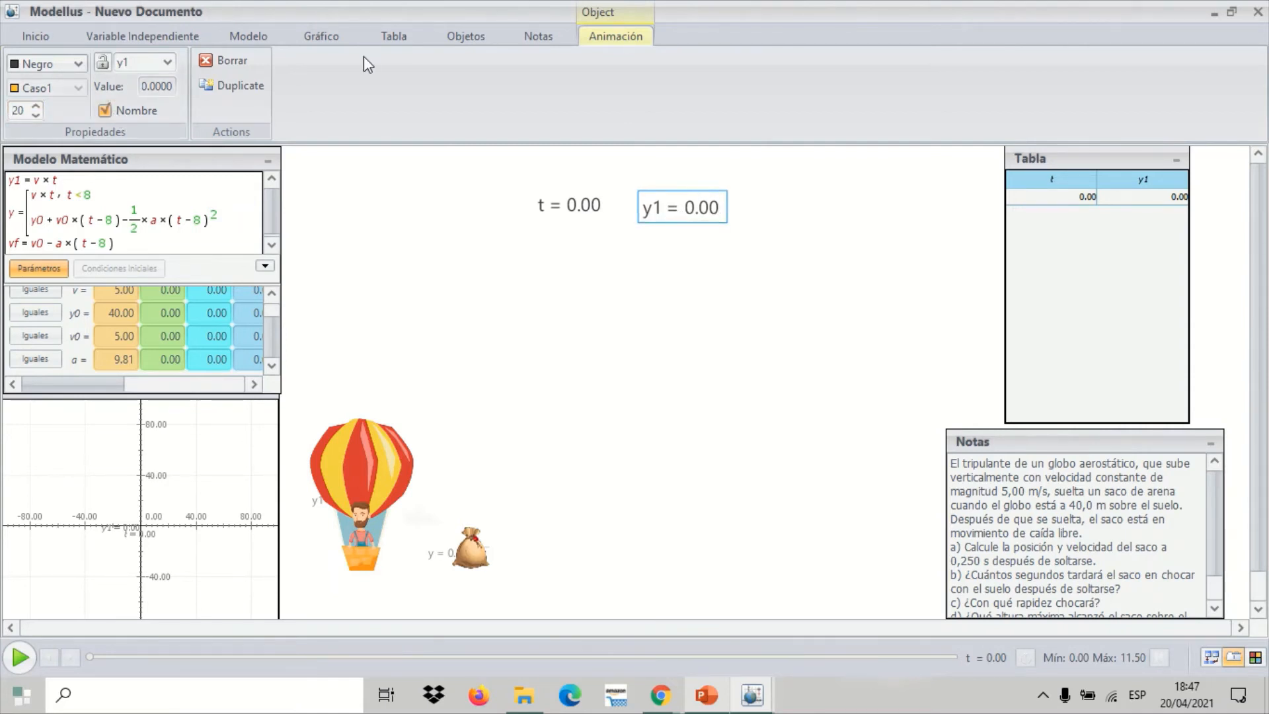
# Add a variable display for y with font size 20 and its name shown, placed to the right of and slightly below the y1 display
pyautogui.click(466, 38)
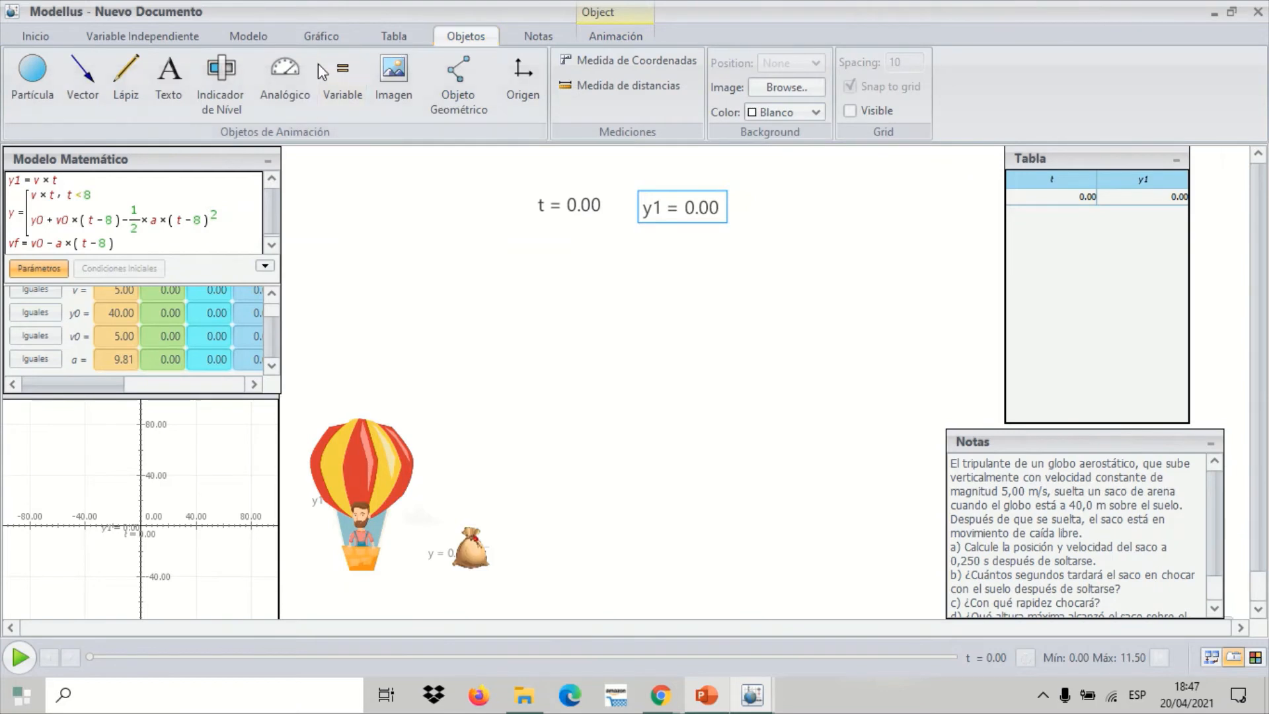
pyautogui.click(341, 78)
pyautogui.click(803, 197)
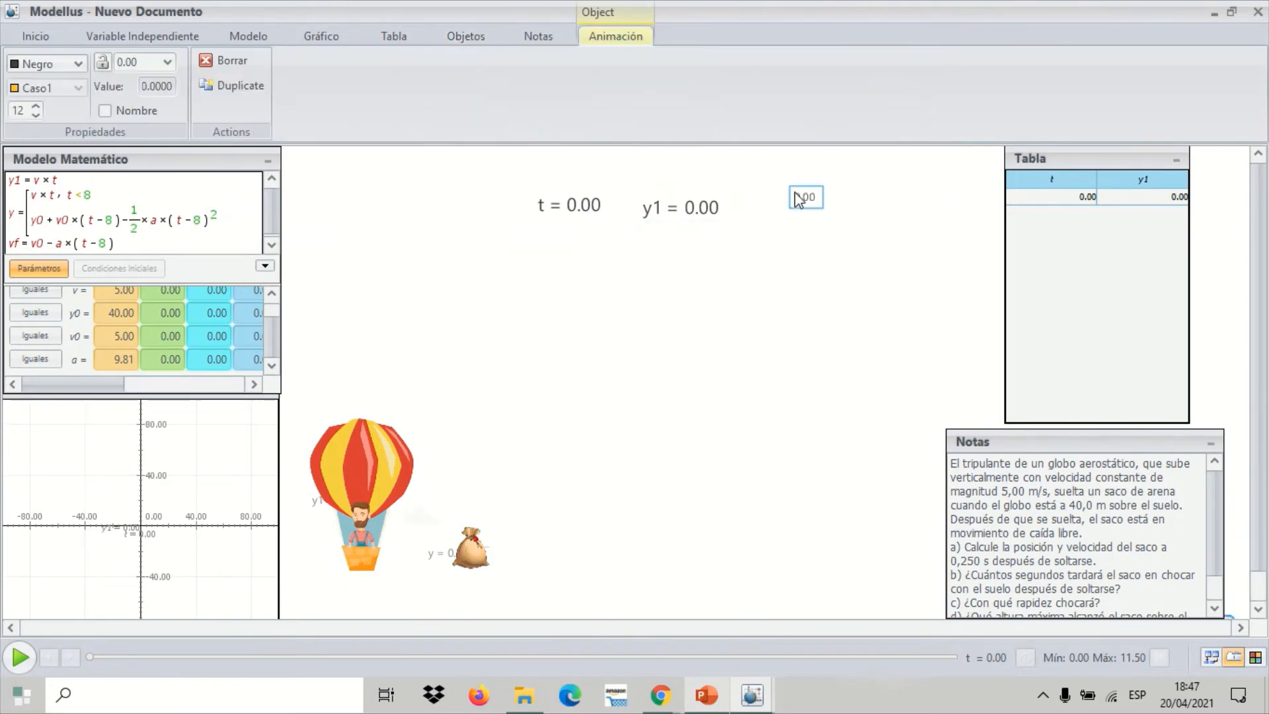
pyautogui.click(169, 61)
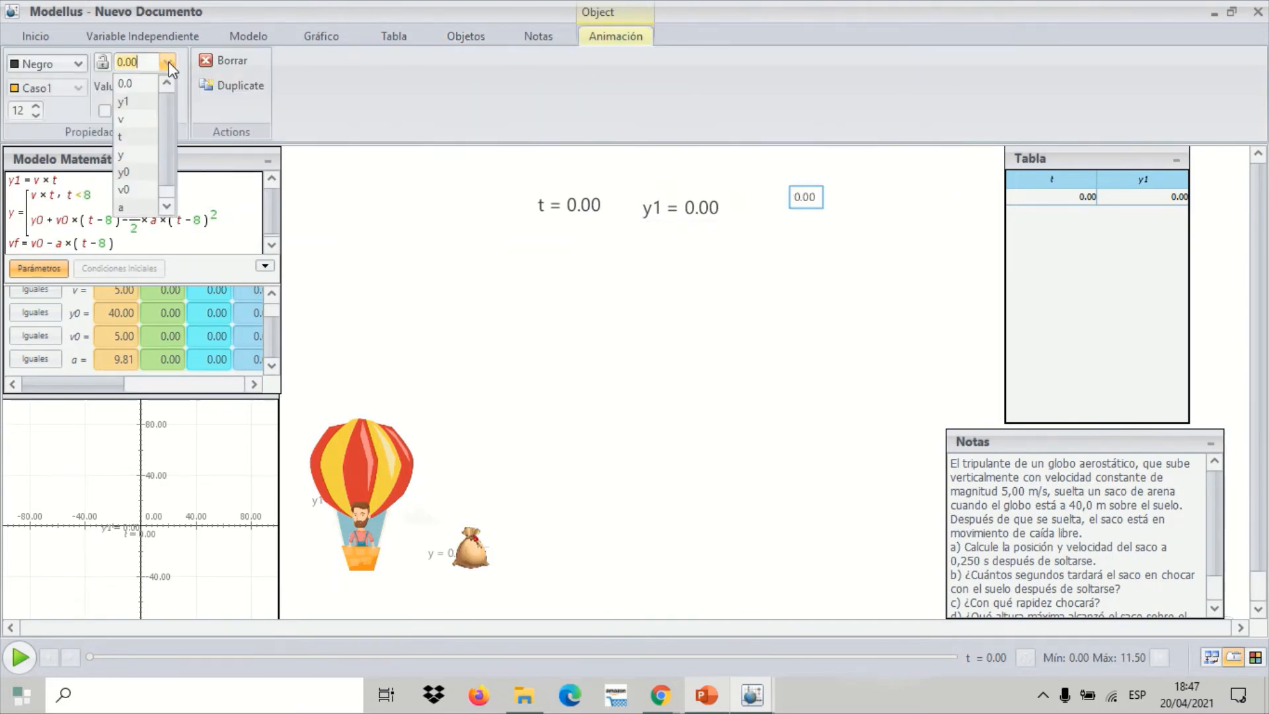
pyautogui.click(144, 153)
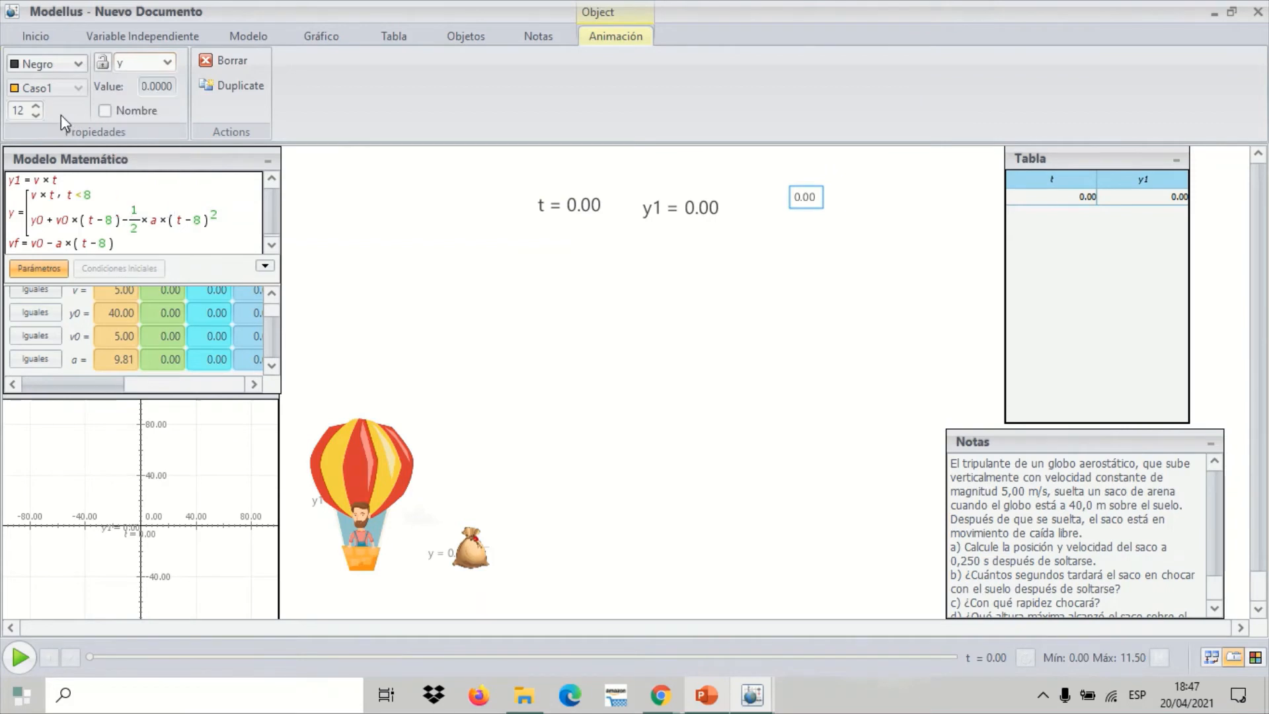
pyautogui.click(37, 106)
pyautogui.click(37, 105)
pyautogui.click(37, 106)
pyautogui.click(36, 106)
pyautogui.click(37, 106)
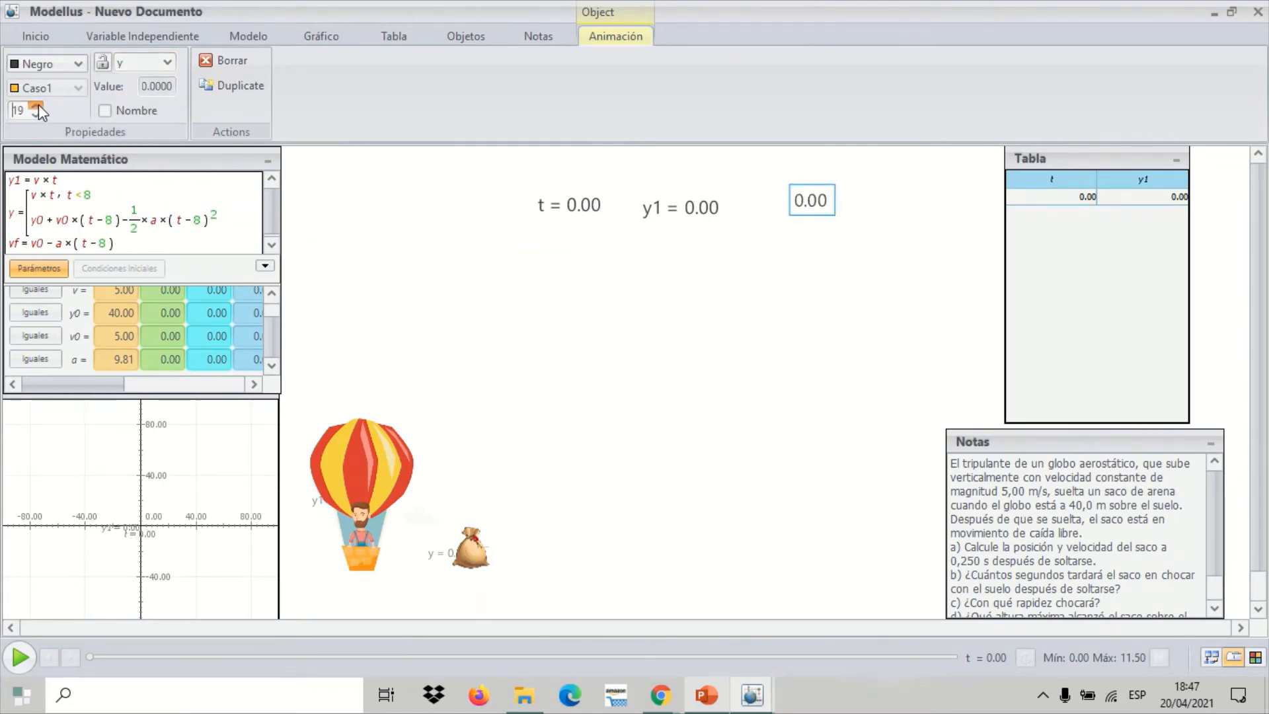
pyautogui.click(37, 105)
pyautogui.click(113, 113)
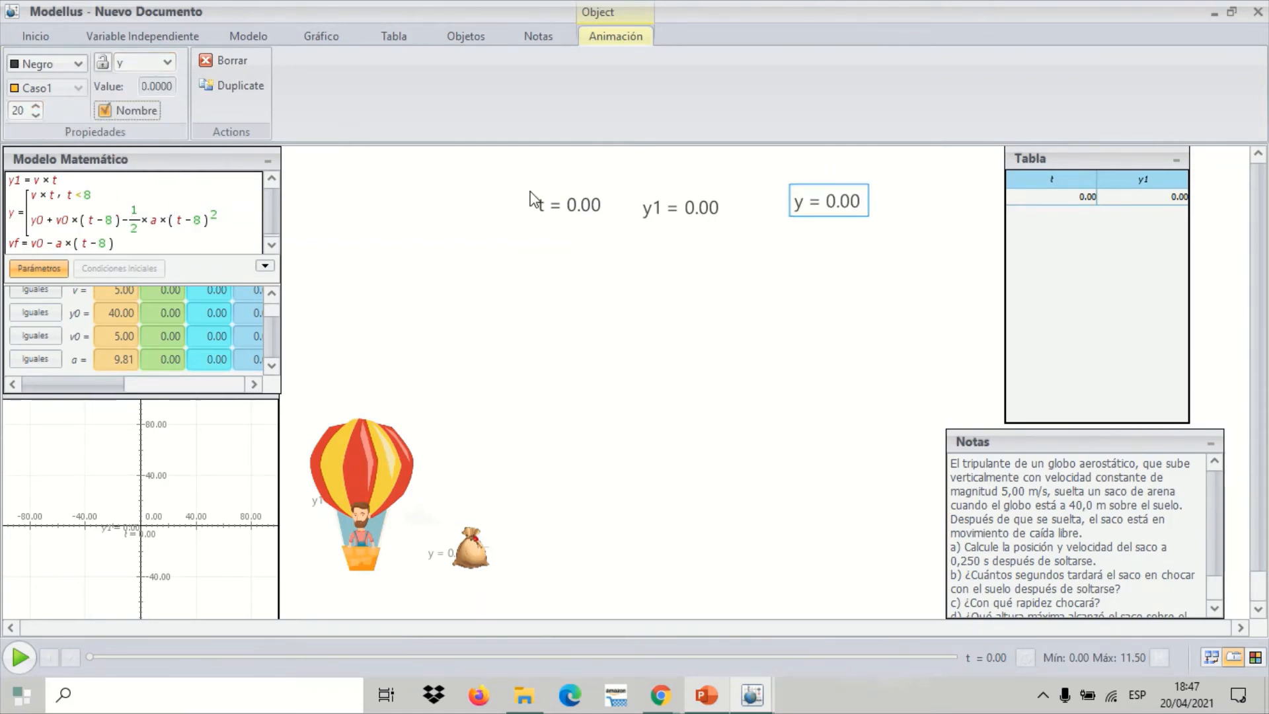
pyautogui.moveTo(829, 212); pyautogui.dragTo(821, 252)
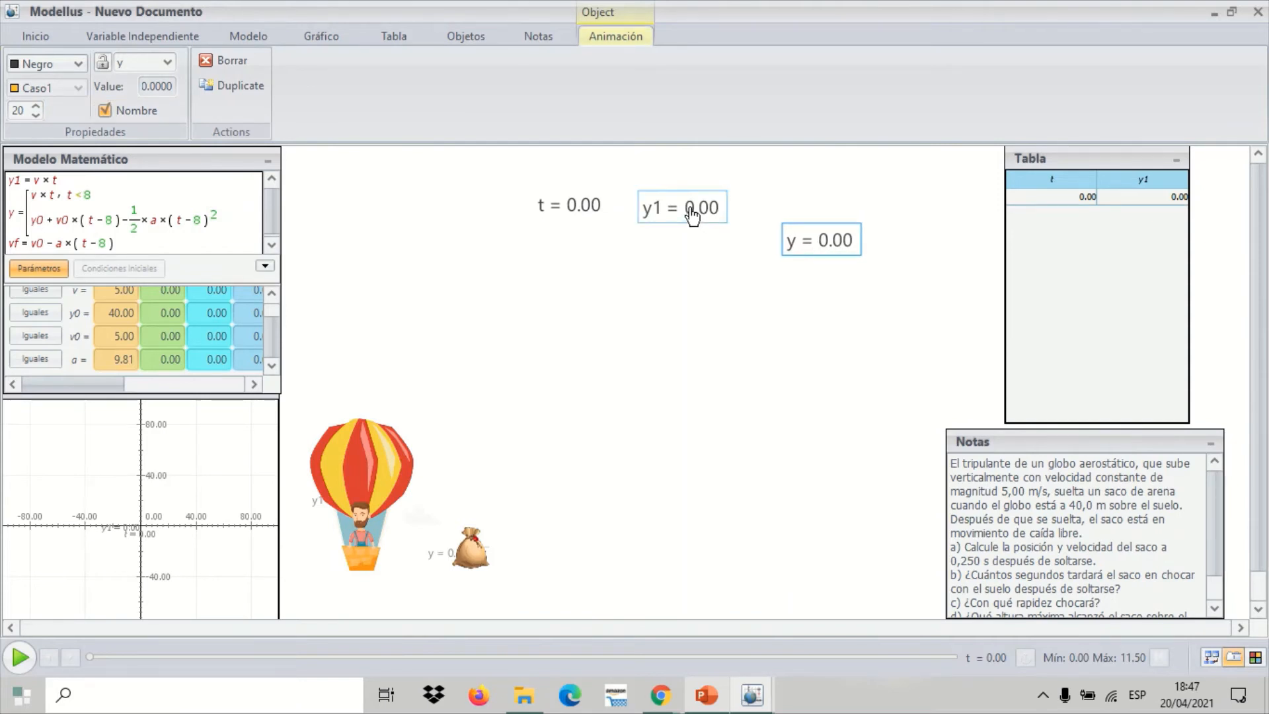
# Move the y1 and t displays into a row with the y display, and play the simulation to the end
pyautogui.moveTo(692, 216); pyautogui.dragTo(731, 255)
pyautogui.moveTo(589, 211); pyautogui.dragTo(636, 251)
pyautogui.click(769, 358)
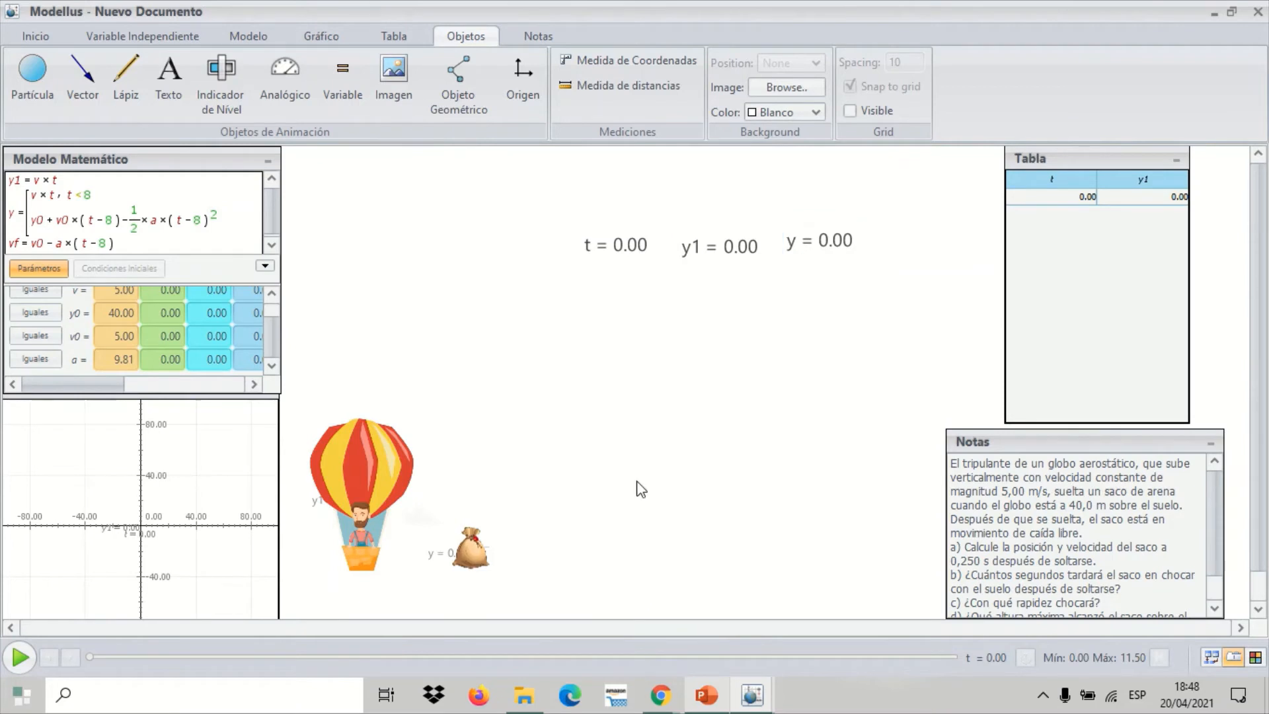
pyautogui.click(25, 663)
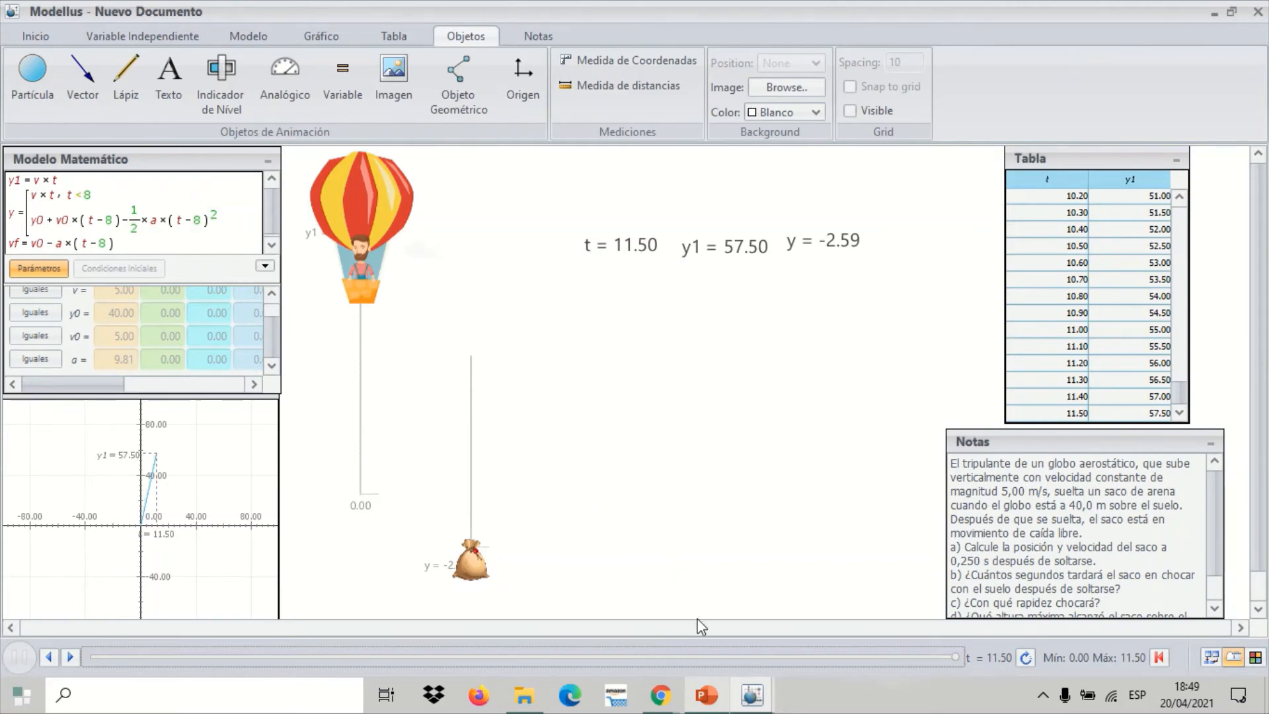
# Check the fall time in the PowerPoint solution, and set the independent variable's maximum to 11.41 in Modellus
pyautogui.click(708, 694)
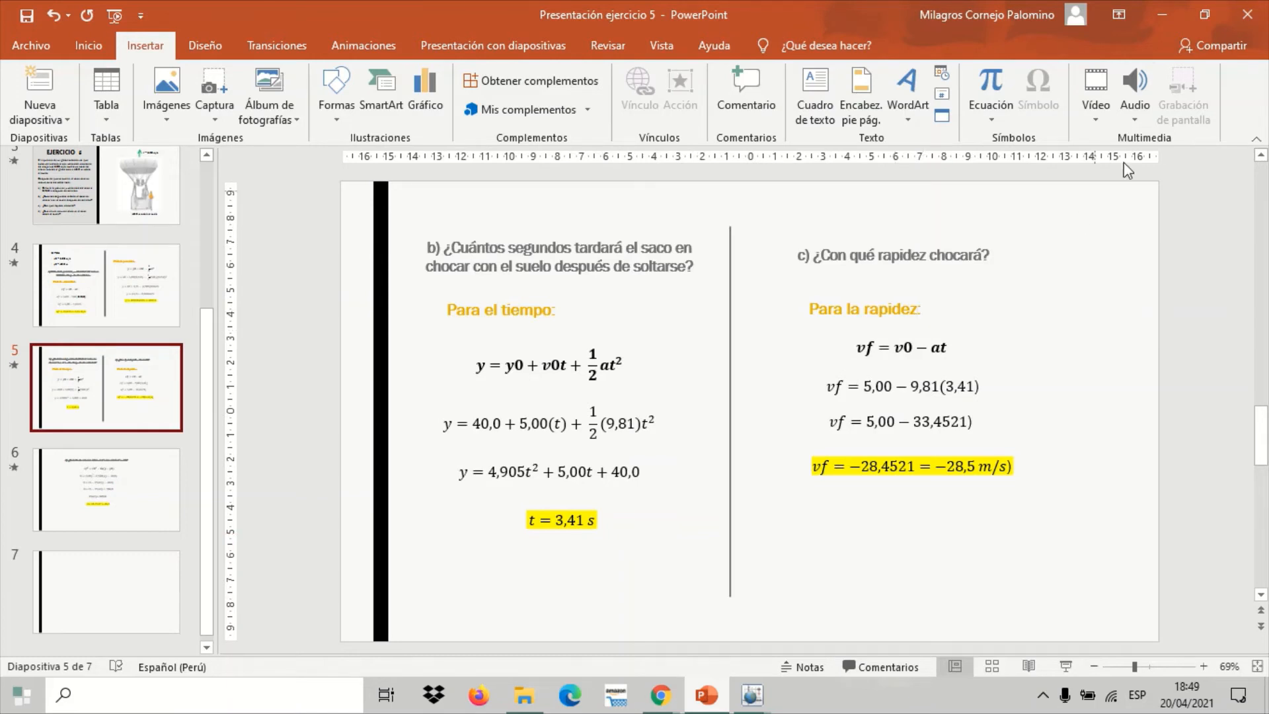
pyautogui.click(1163, 25)
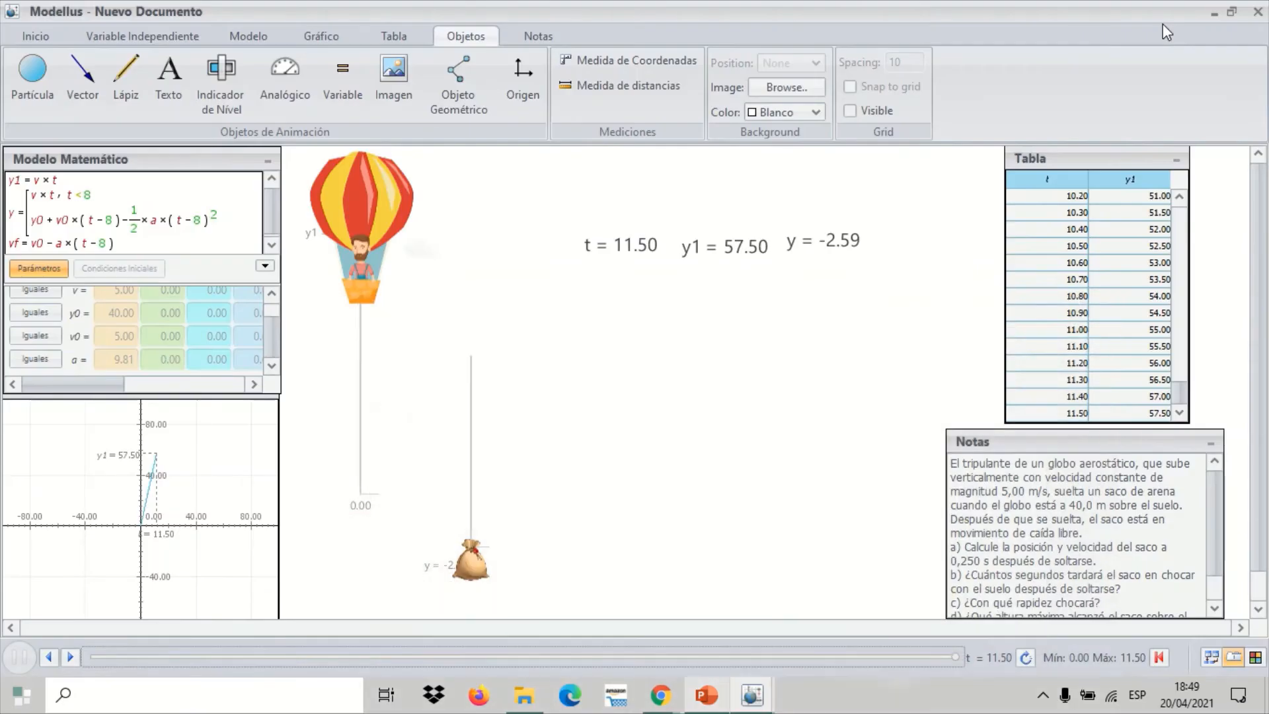
pyautogui.click(188, 36)
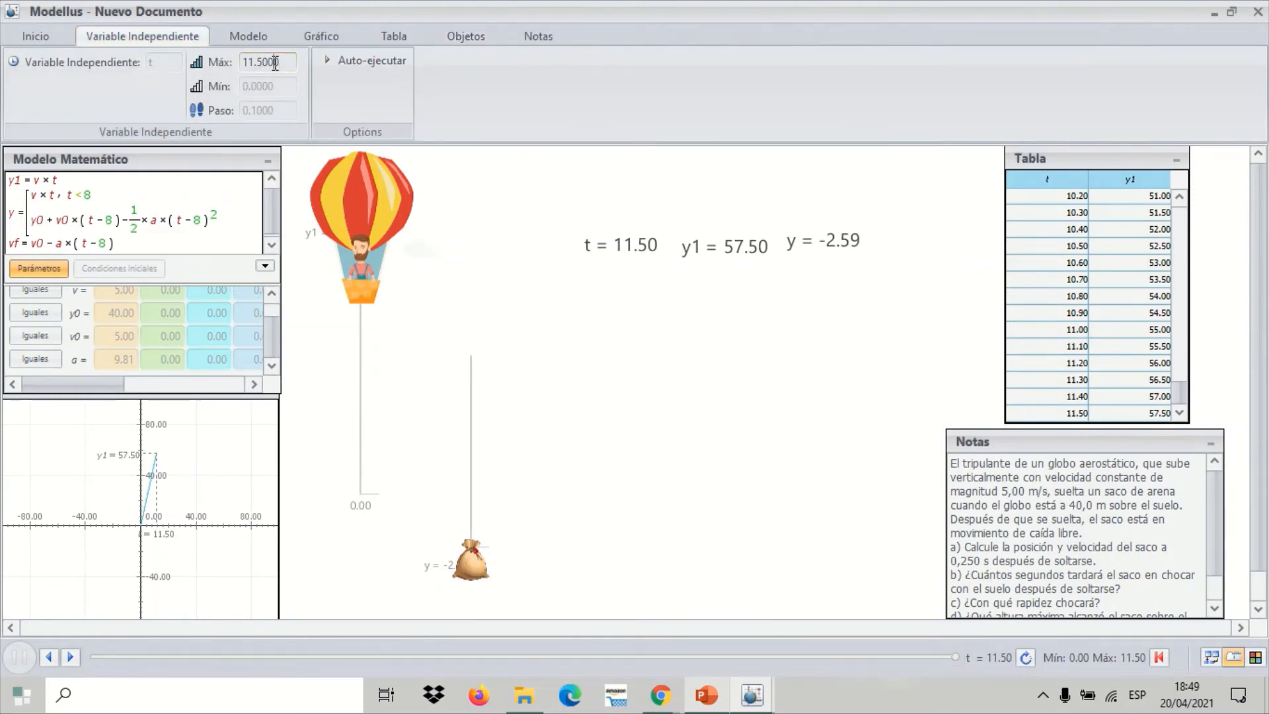
pyautogui.doubleClick(275, 62)
pyautogui.write('11.41')
pyautogui.press('Return')
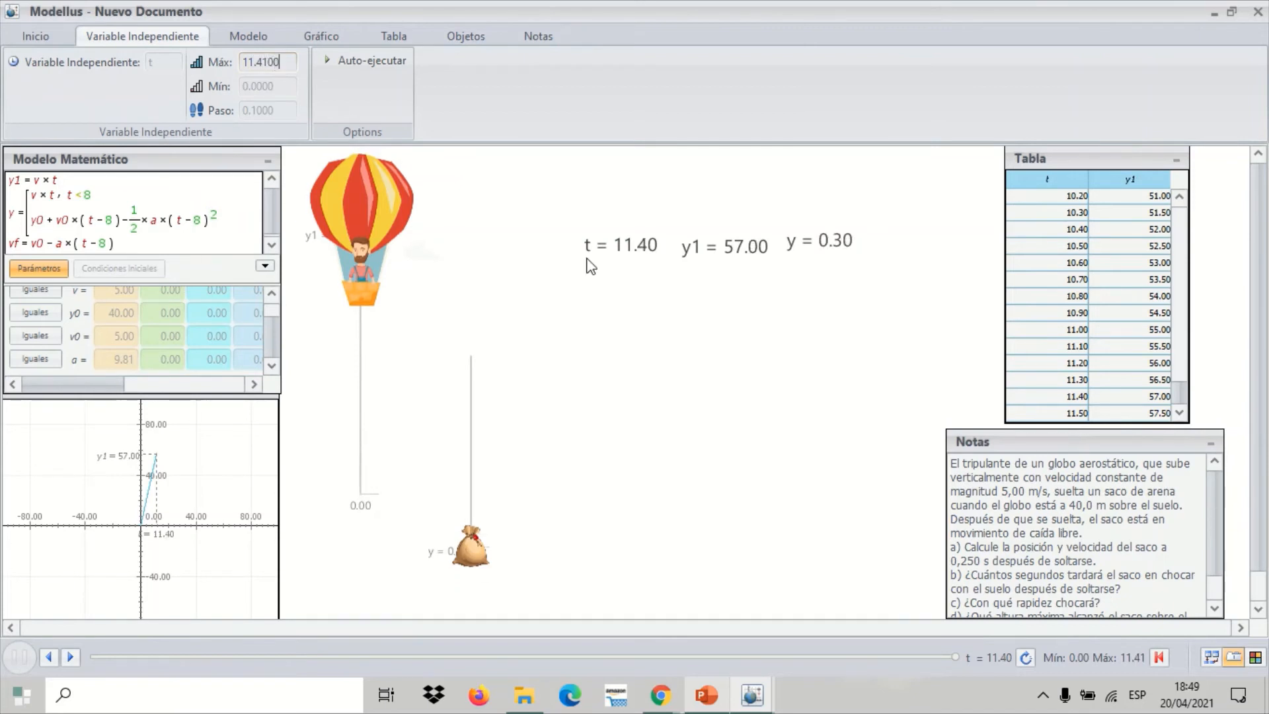
pyautogui.click(635, 295)
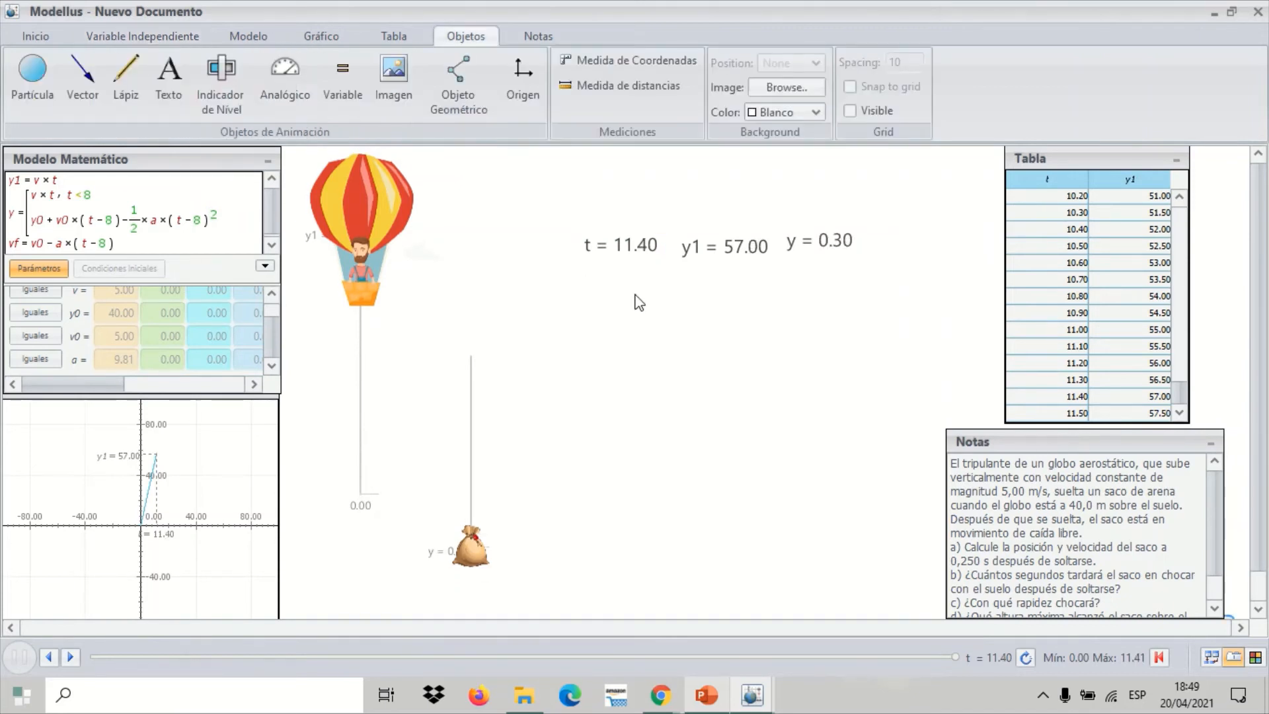
# Add vf and y as the table's third and fourth columns, and review the table from its first rows
pyautogui.click(1079, 174)
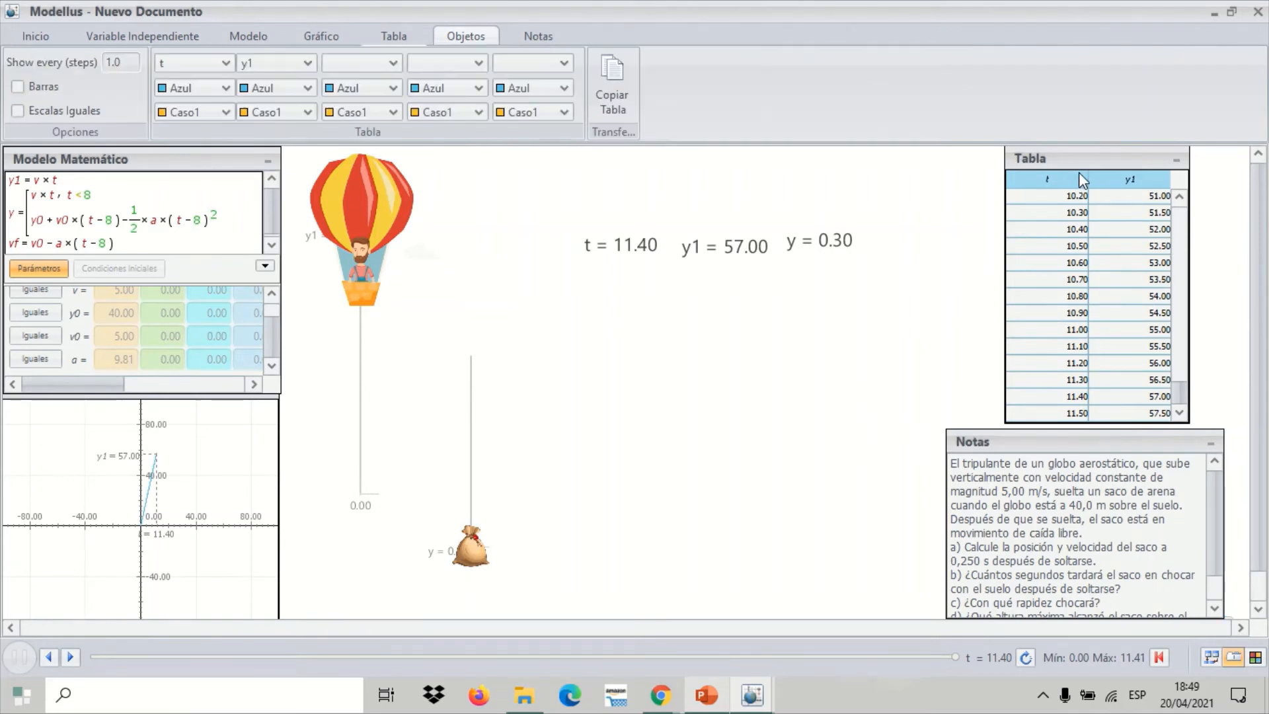
pyautogui.click(390, 64)
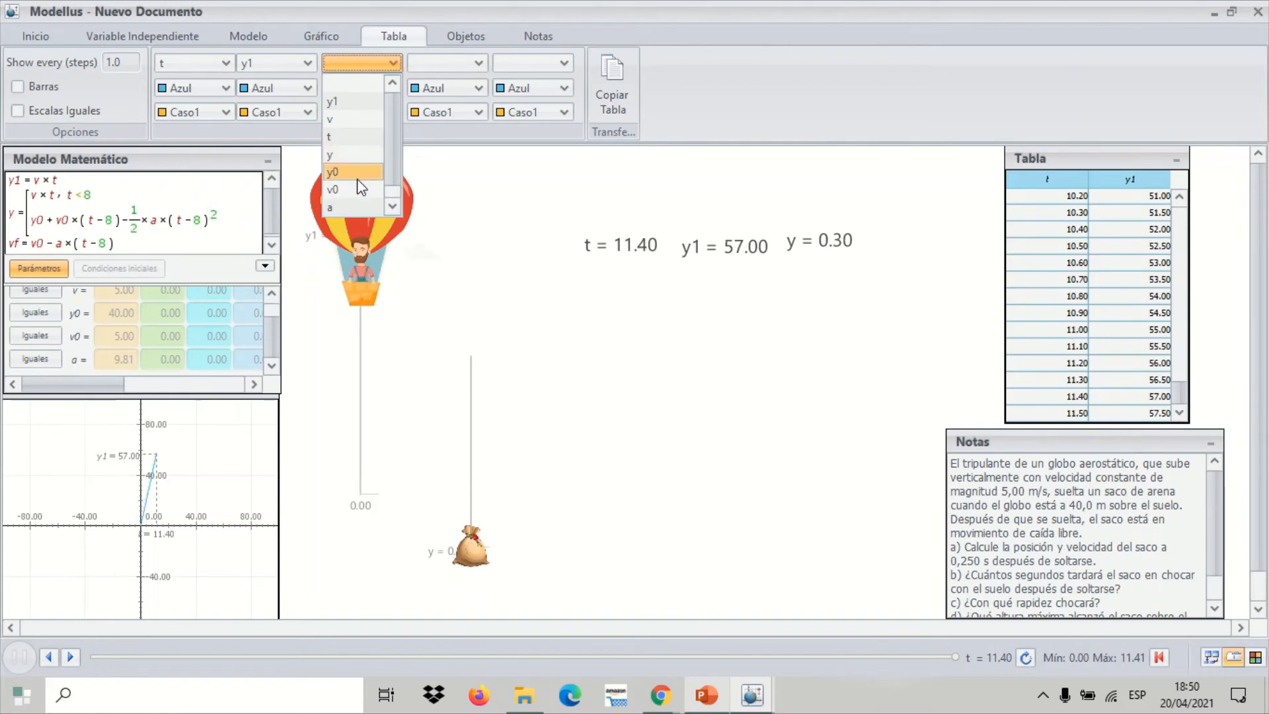
pyautogui.moveTo(396, 167); pyautogui.dragTo(395, 189)
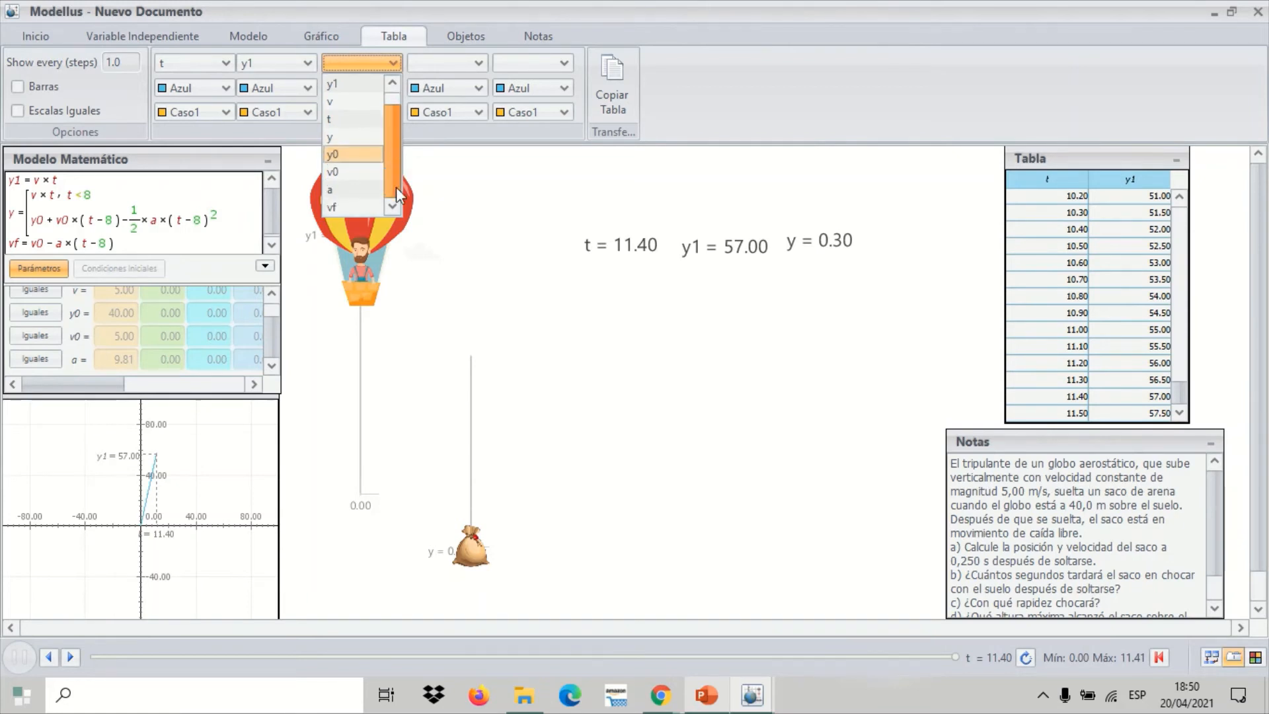
pyautogui.click(357, 208)
pyautogui.click(438, 63)
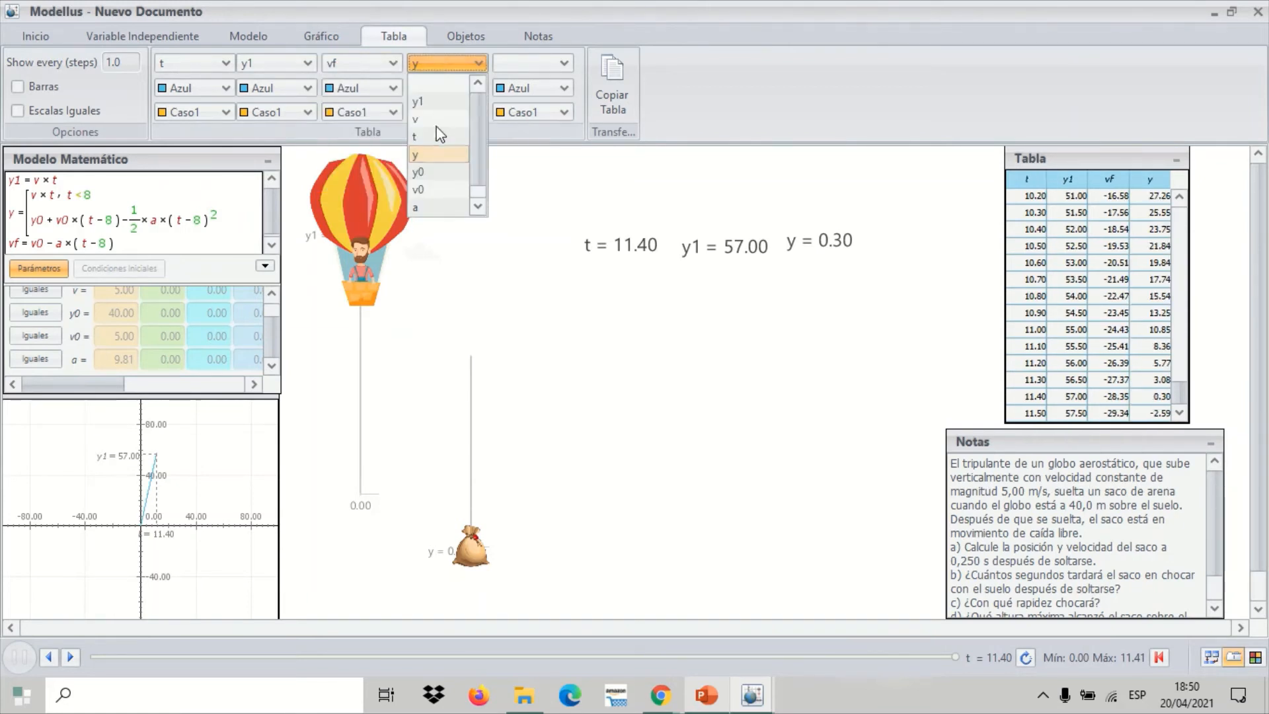
pyautogui.click(429, 154)
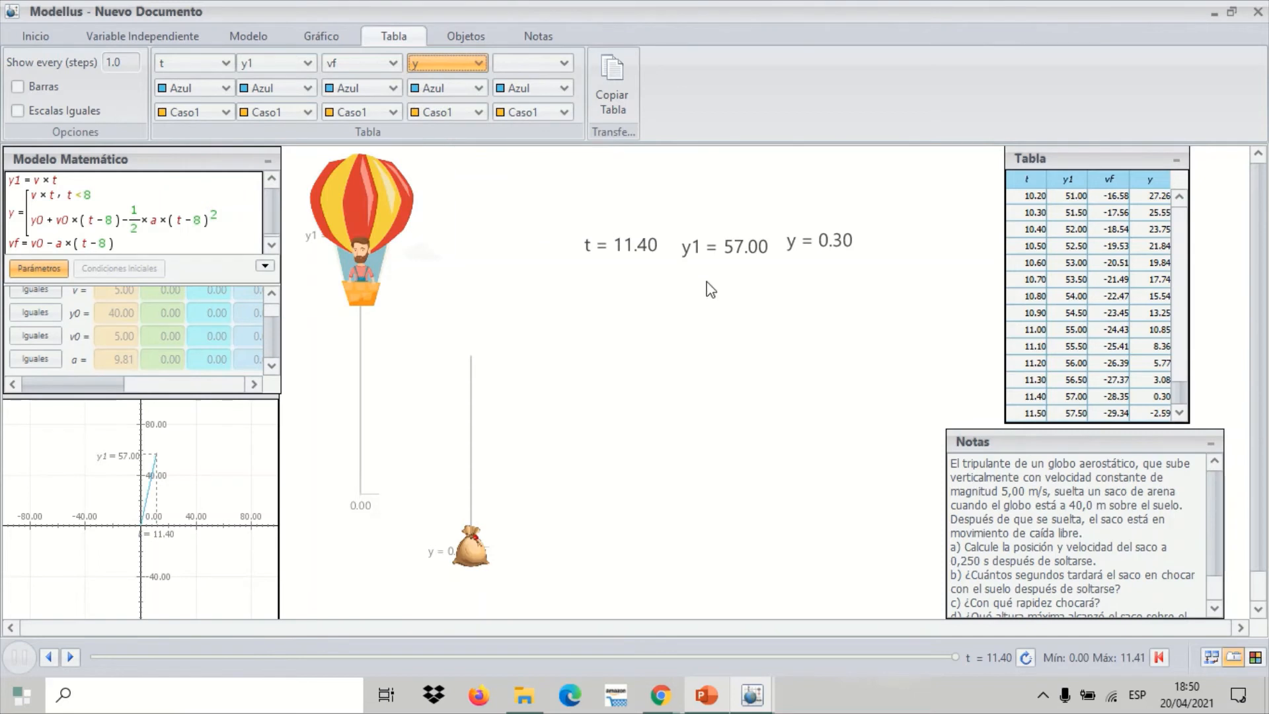
pyautogui.click(914, 389)
pyautogui.moveTo(1181, 395); pyautogui.dragTo(1181, 212)
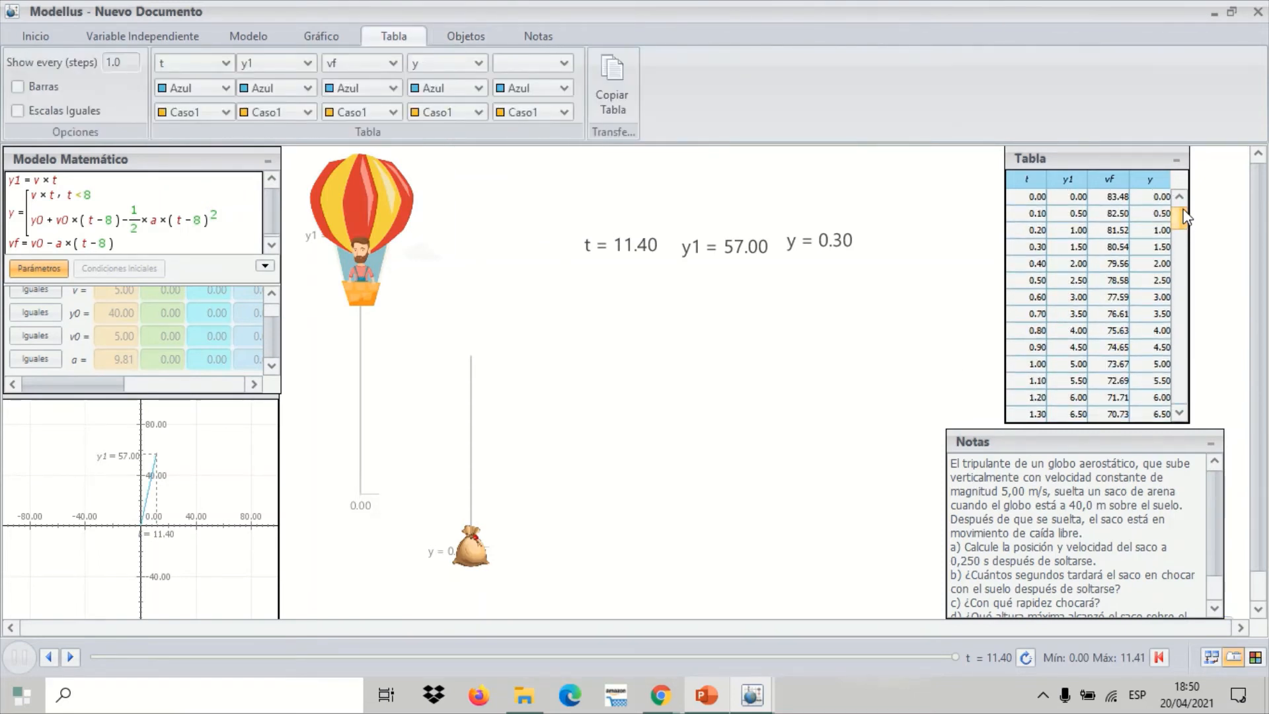
# Reset the simulation, add the condition t ≥ 8 to the vf equation, and play it to the end
pyautogui.click(1158, 657)
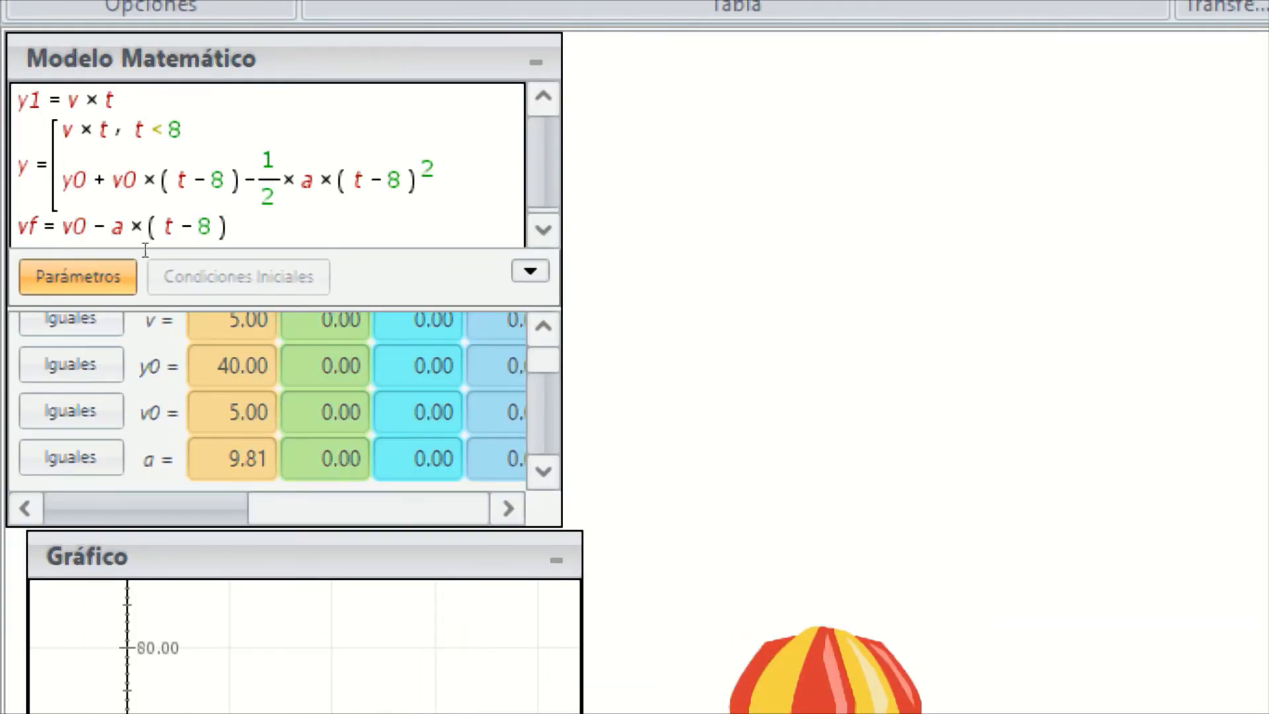
pyautogui.click(124, 244)
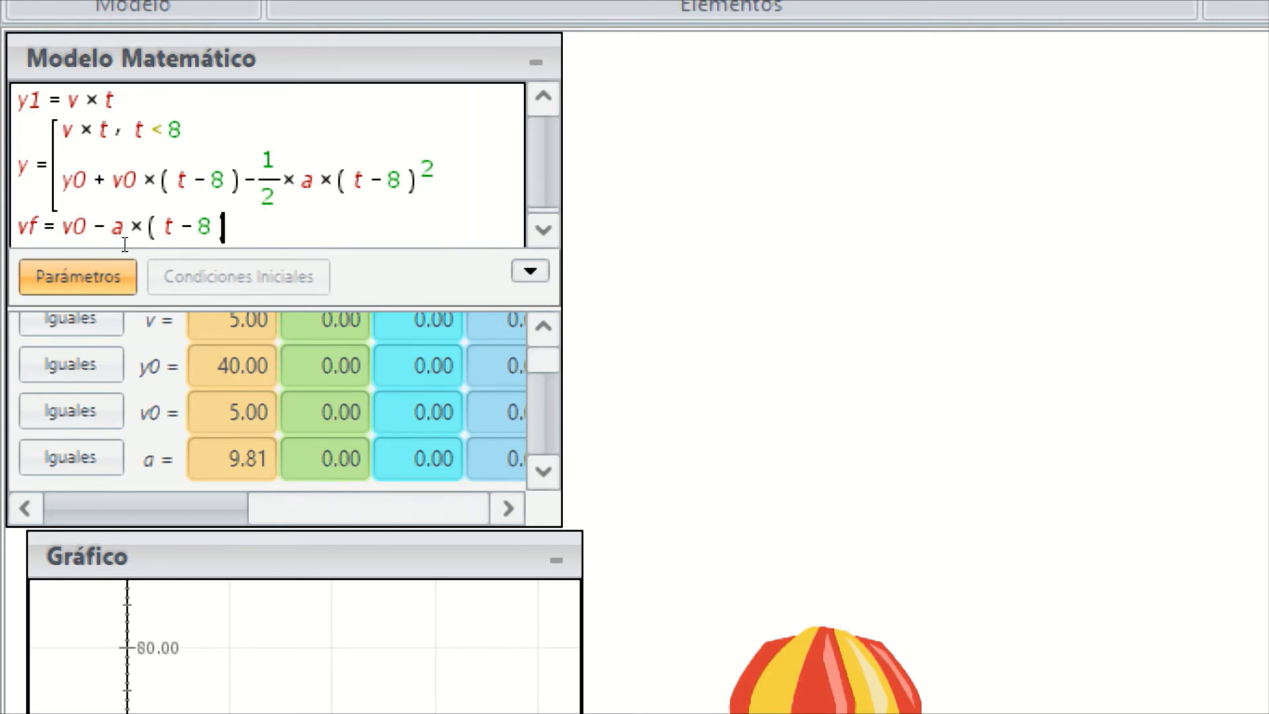
pyautogui.write(',t>')
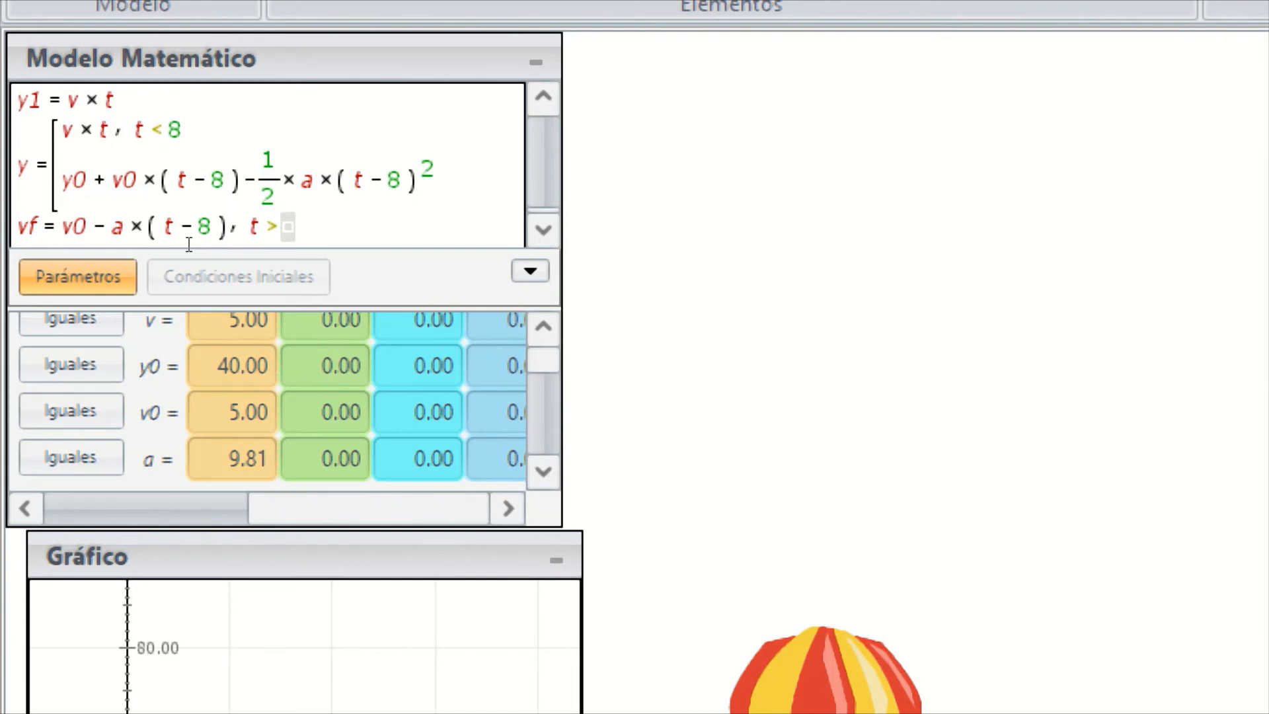
pyautogui.write('=')
pyautogui.write('8')
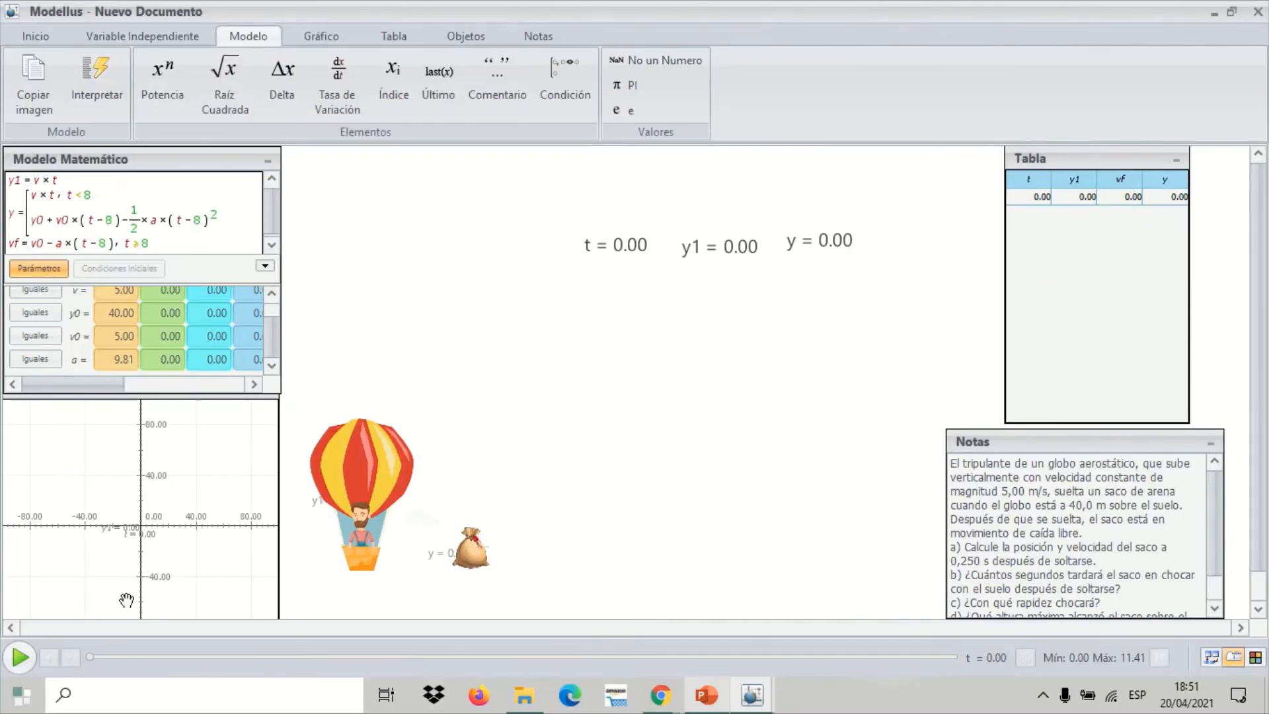
pyautogui.click(17, 657)
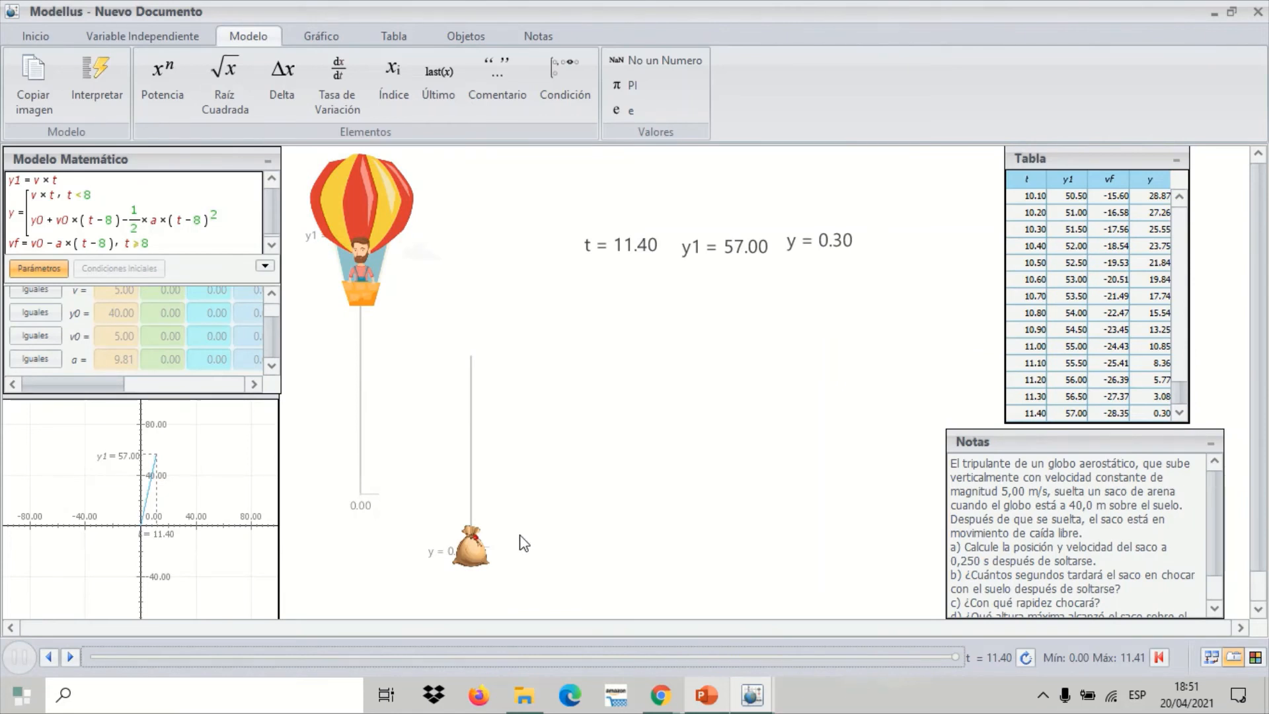
# Plot y against t as the graph's second vertical-axis variable, alongside y1
pyautogui.click(242, 466)
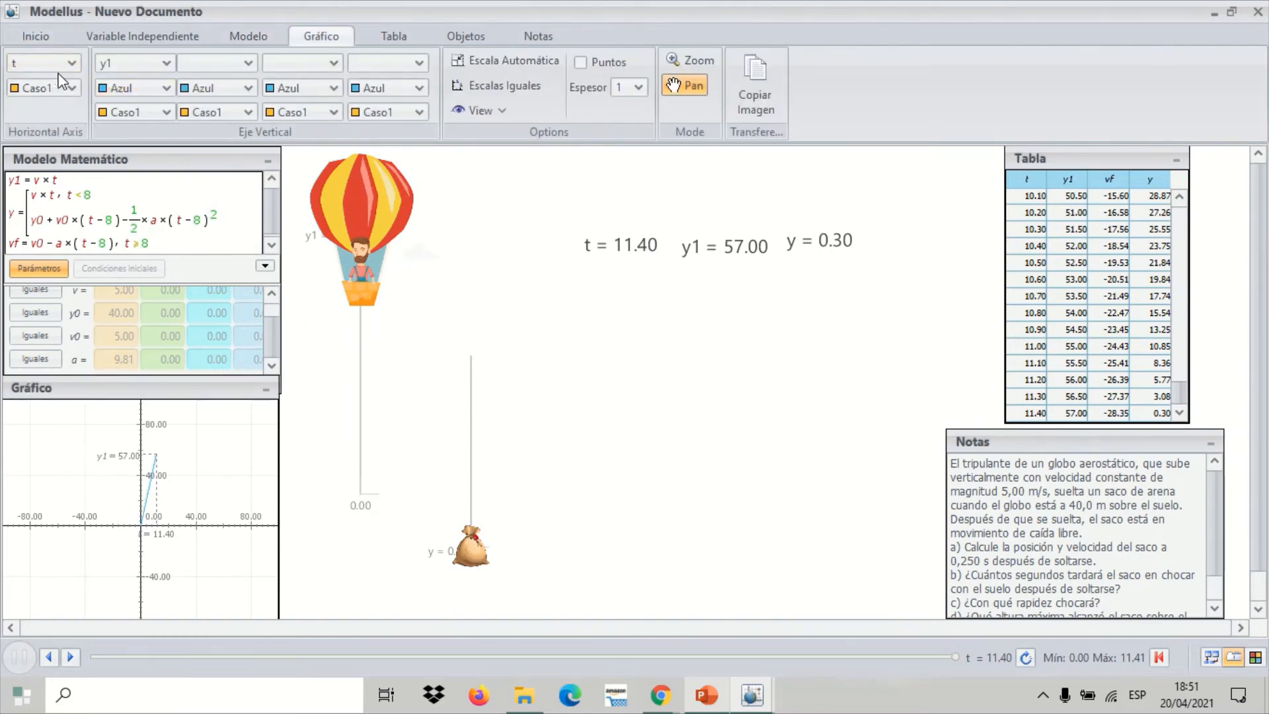
pyautogui.click(246, 63)
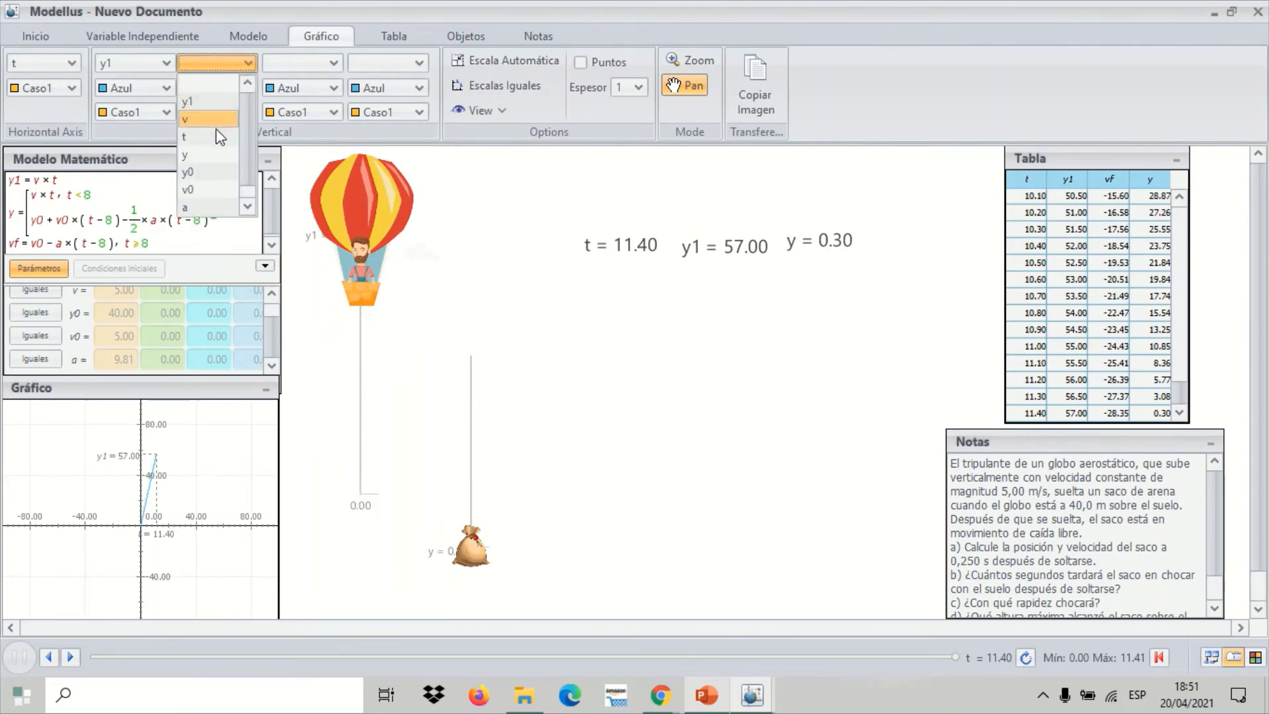
pyautogui.click(217, 156)
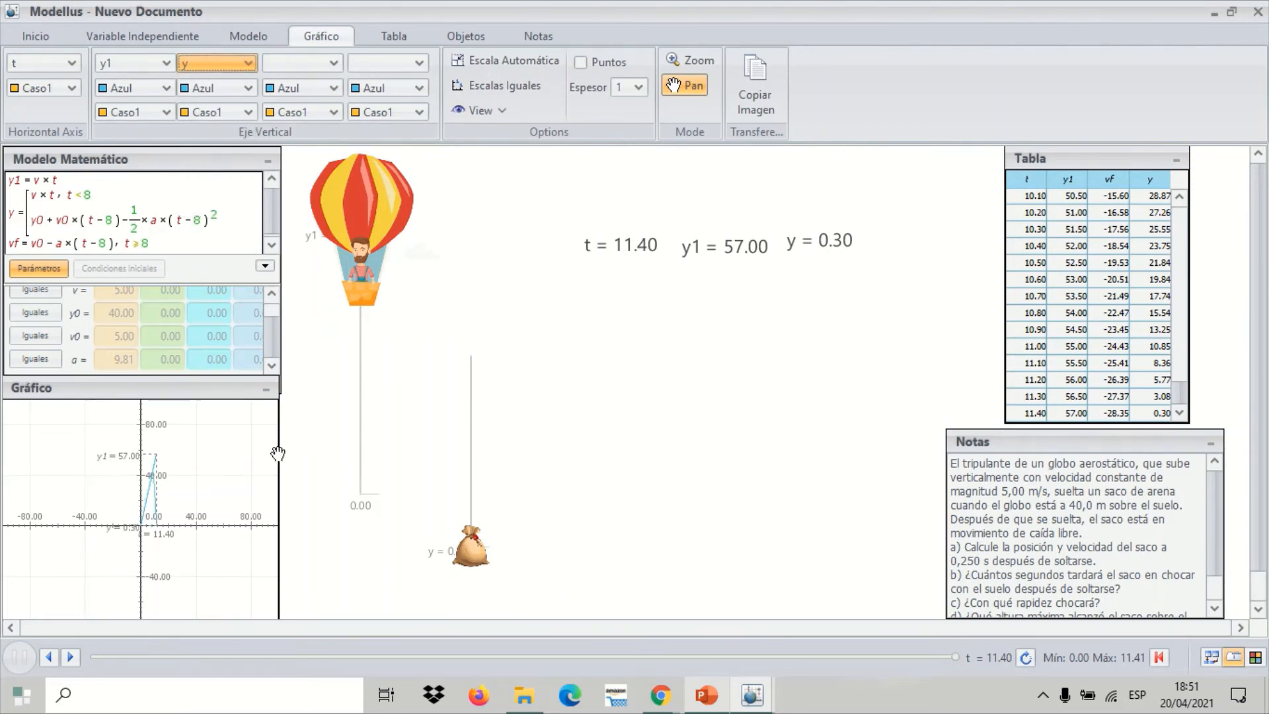
# Rescale and shift the graph's axes so both curves fill the window, spanning about 0 to 16 horizontally and 0 to 80 vertically
pyautogui.moveTo(178, 526); pyautogui.dragTo(142, 520)
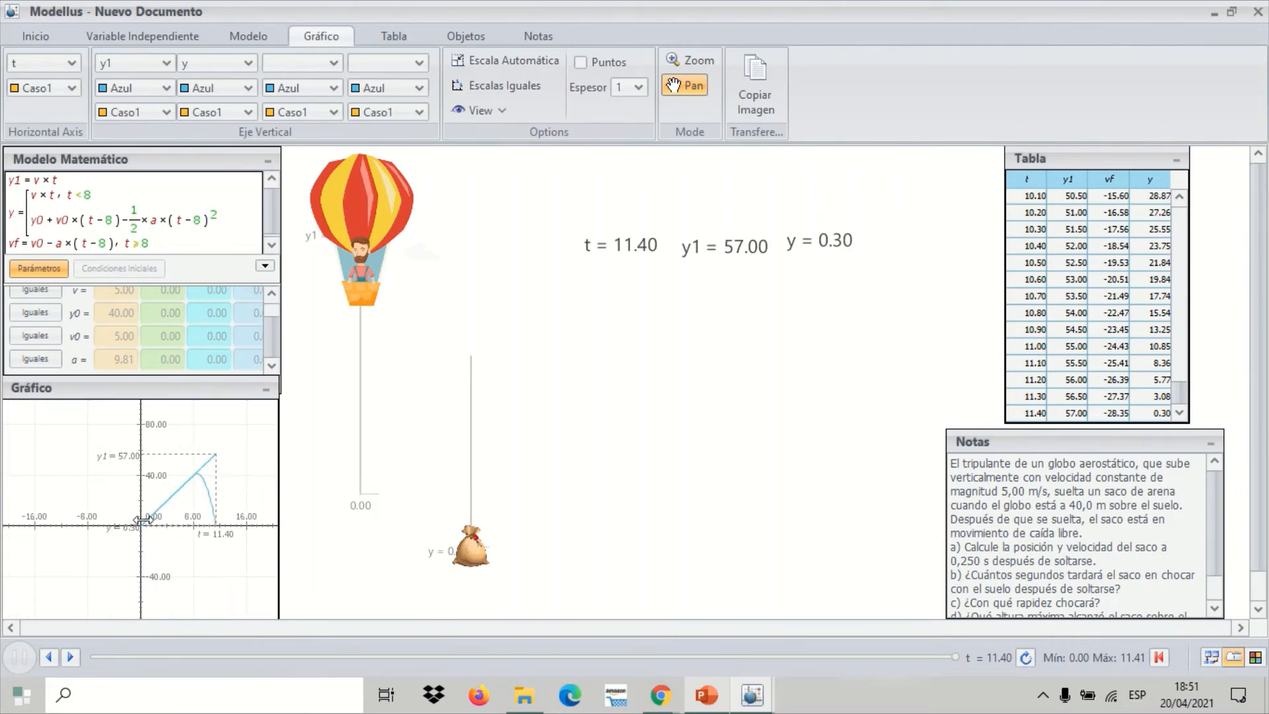
pyautogui.moveTo(142, 436); pyautogui.dragTo(143, 401)
pyautogui.moveTo(216, 572); pyautogui.dragTo(125, 580)
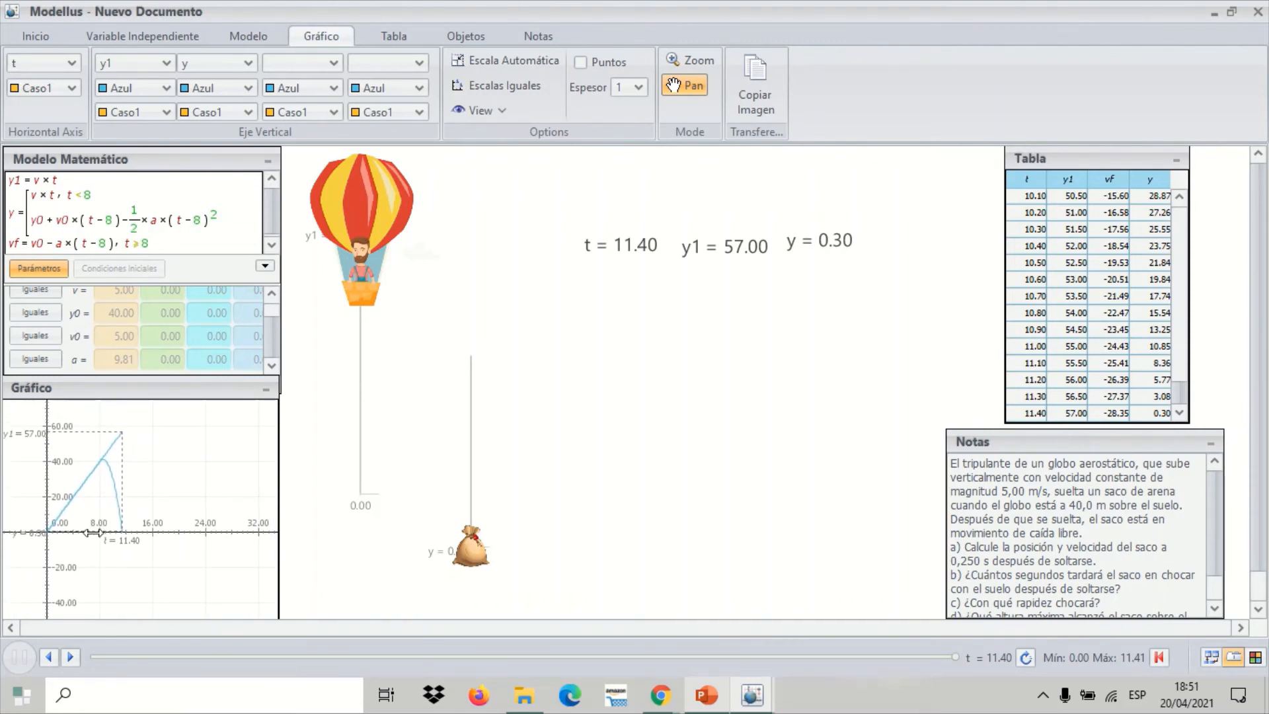
pyautogui.moveTo(93, 532); pyautogui.dragTo(136, 535)
pyautogui.moveTo(134, 587); pyautogui.dragTo(134, 642)
pyautogui.moveTo(51, 496); pyautogui.dragTo(51, 472)
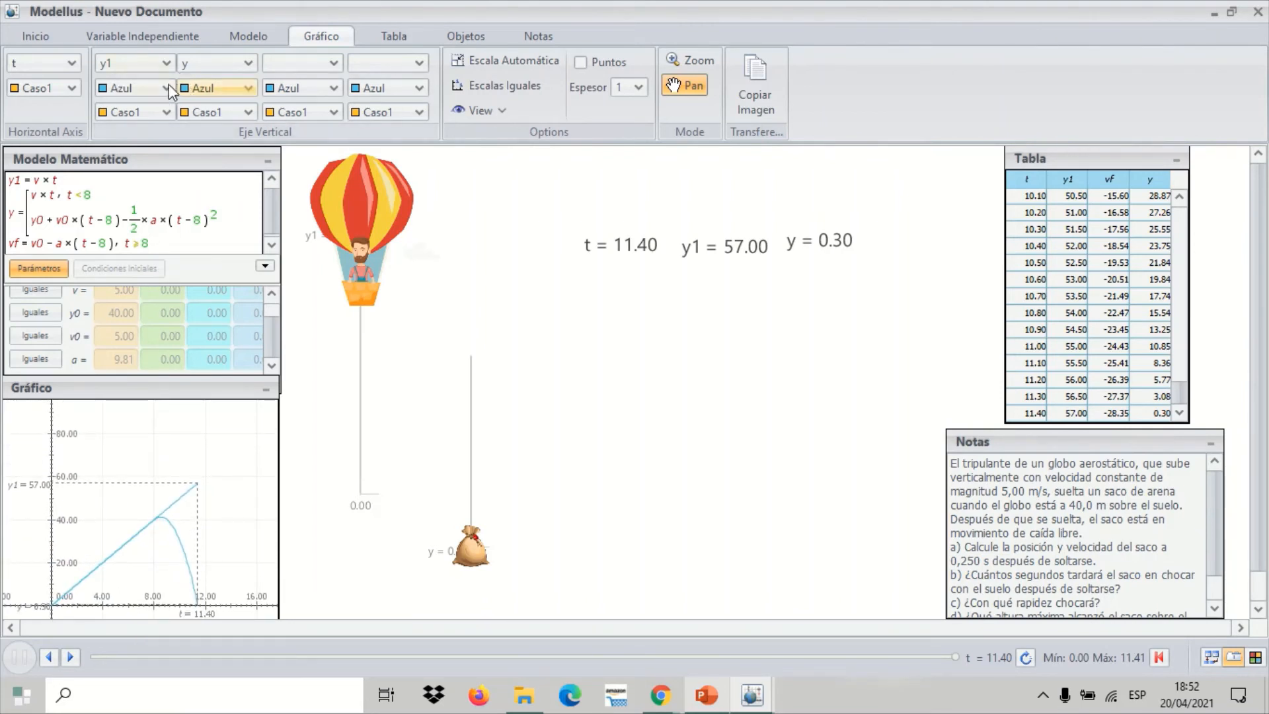
# Set the graph's y curve colour to Amarillo and the curve thickness to 3
pyautogui.click(238, 87)
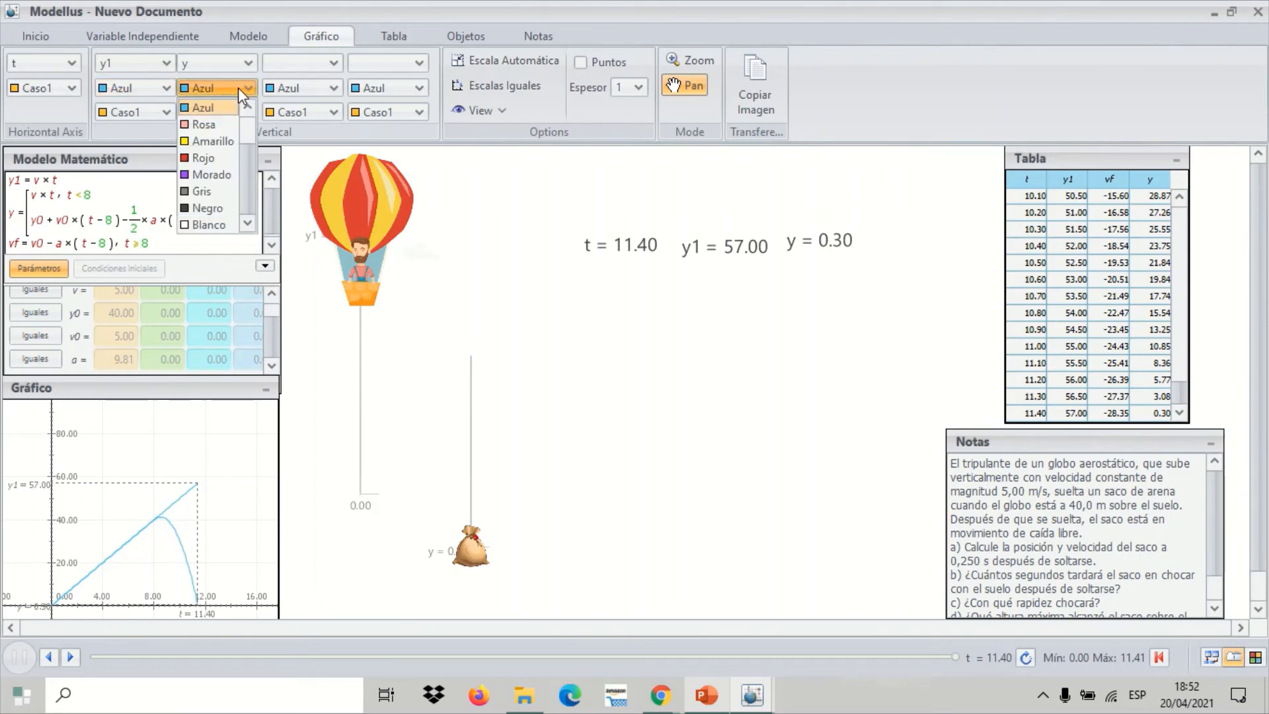
pyautogui.click(210, 135)
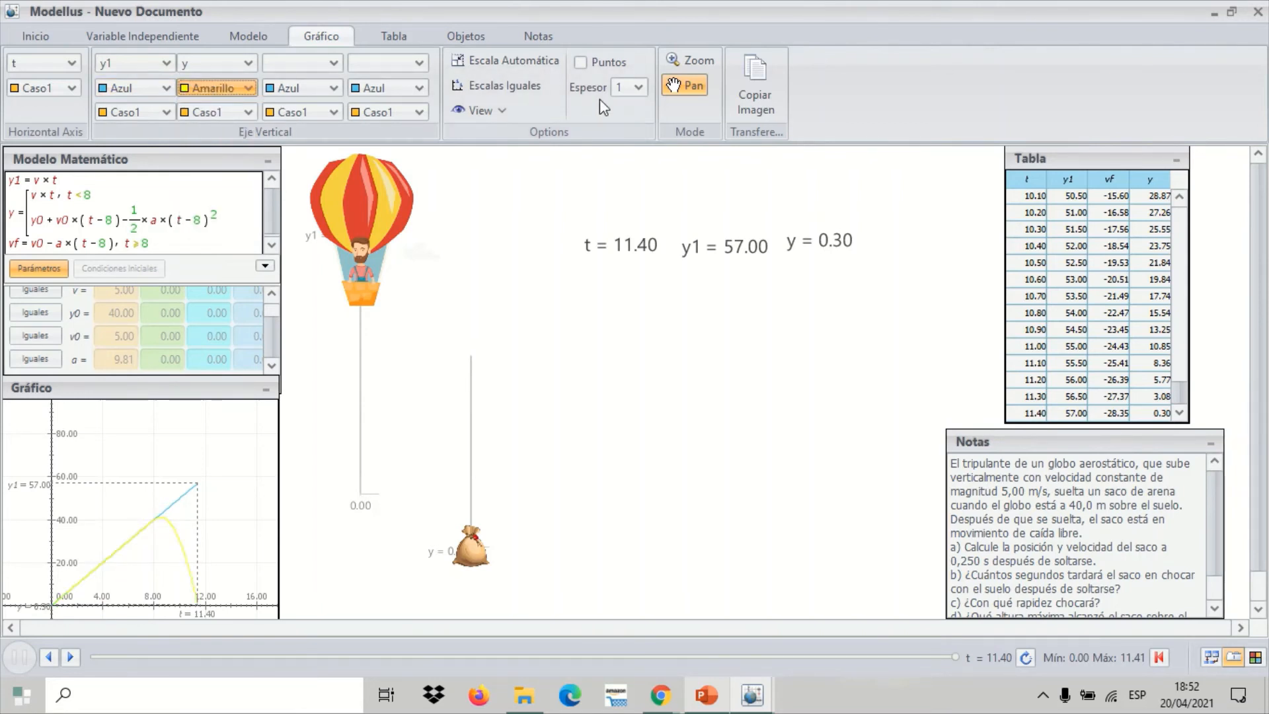
pyautogui.click(640, 89)
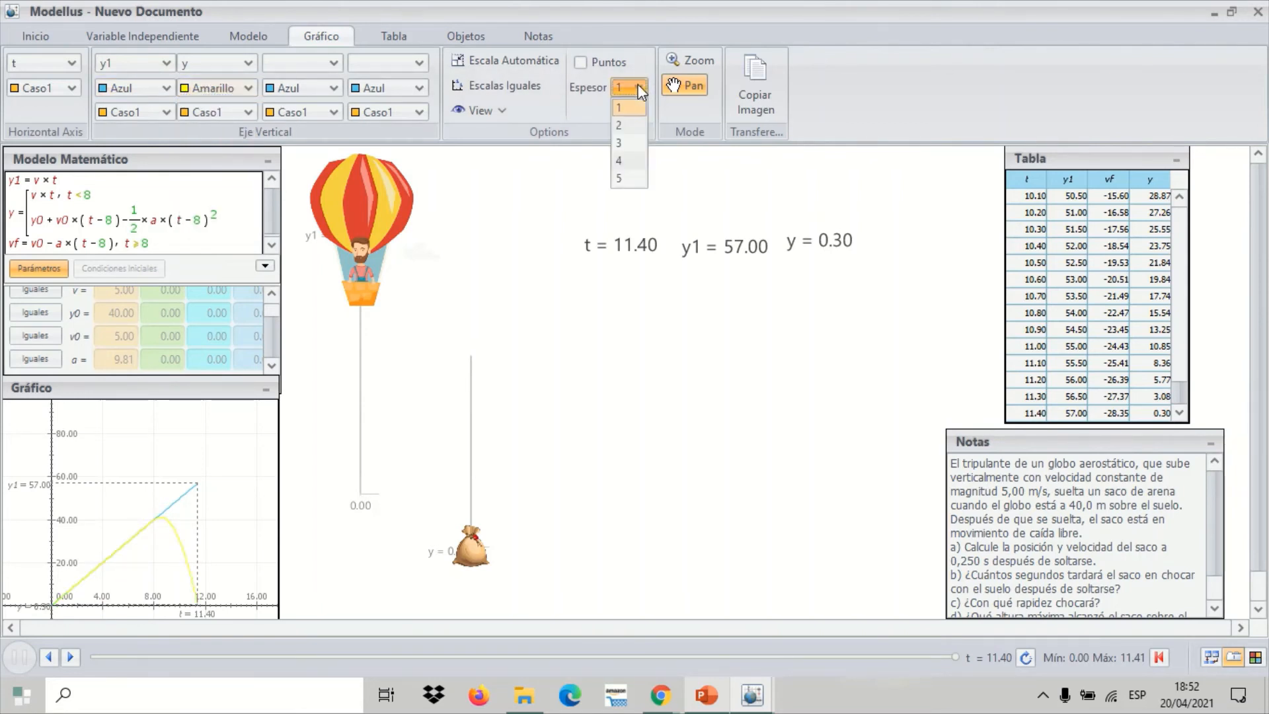
pyautogui.click(633, 143)
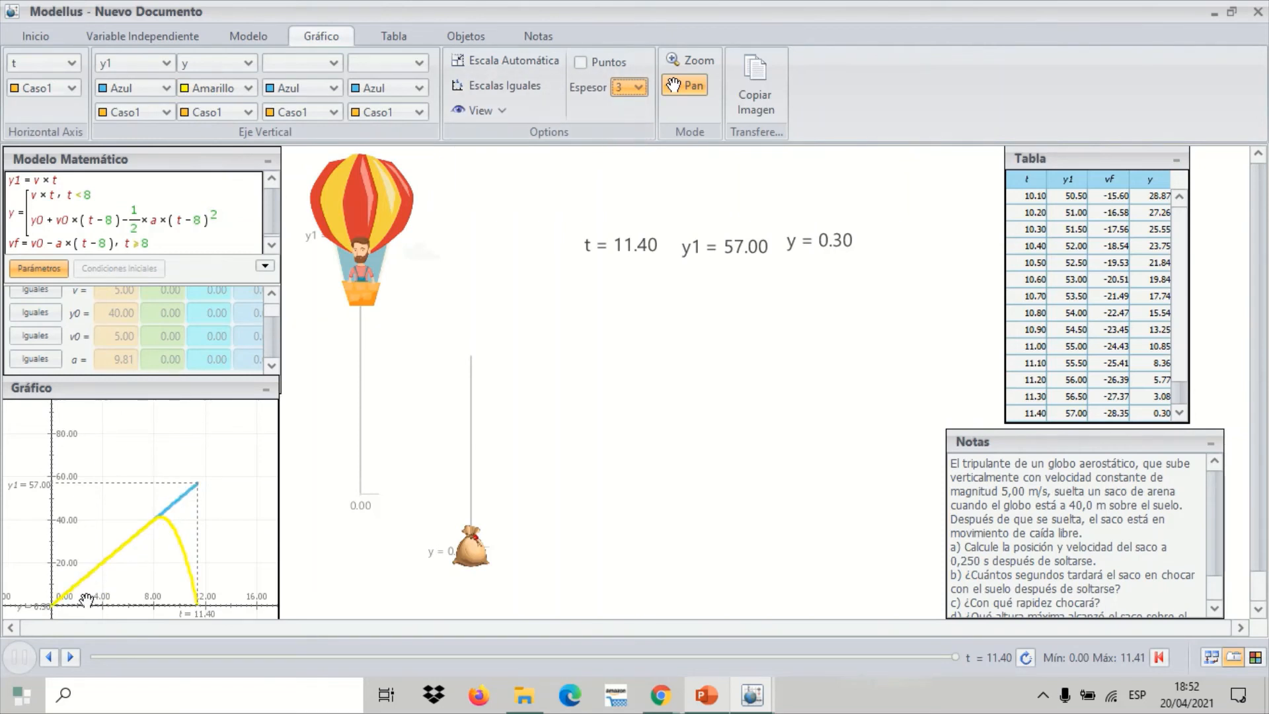
# Bring the graph window over the animation area to examine the full curves, and return it beneath the mathematical model window
pyautogui.moveTo(143, 395); pyautogui.dragTo(420, 261)
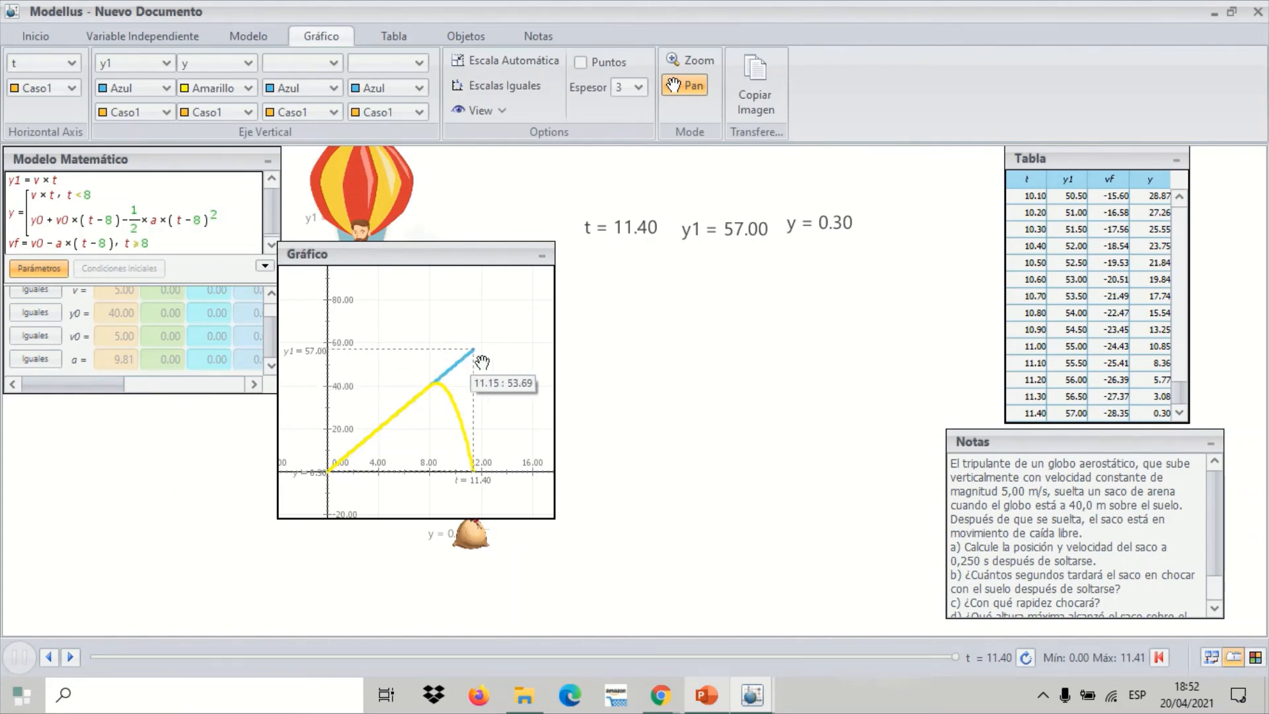
pyautogui.moveTo(456, 256); pyautogui.dragTo(193, 408)
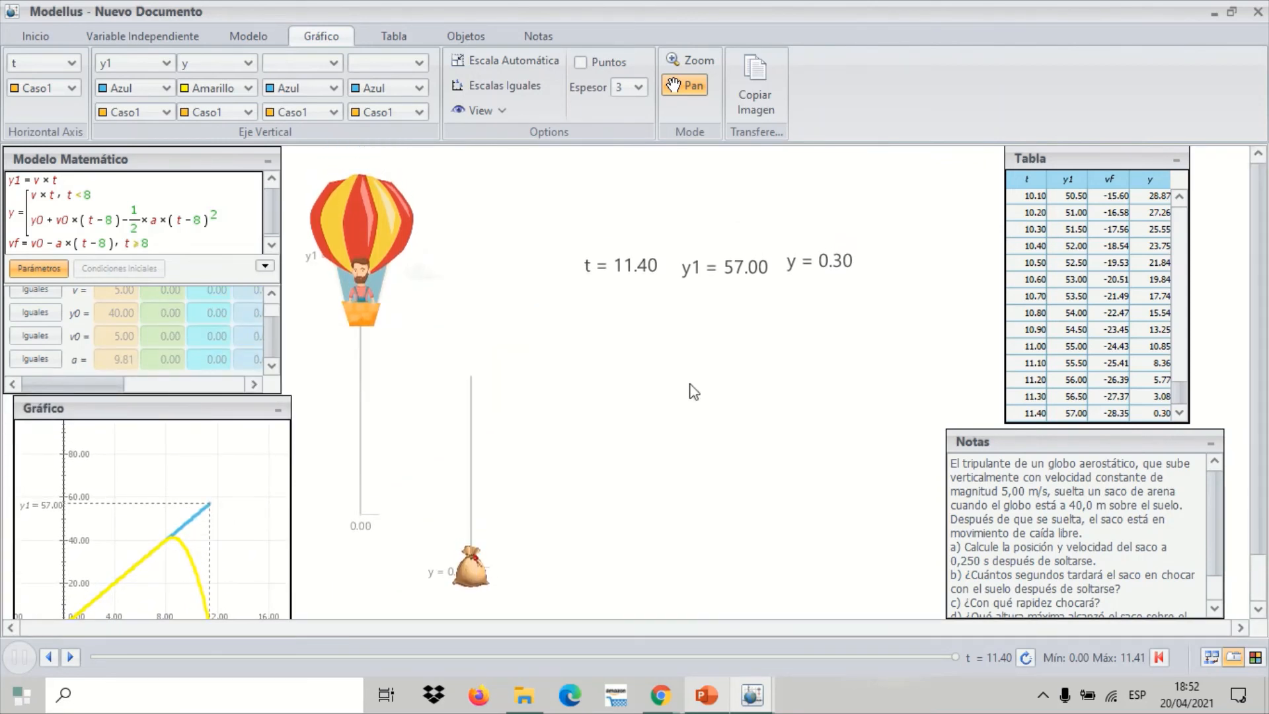
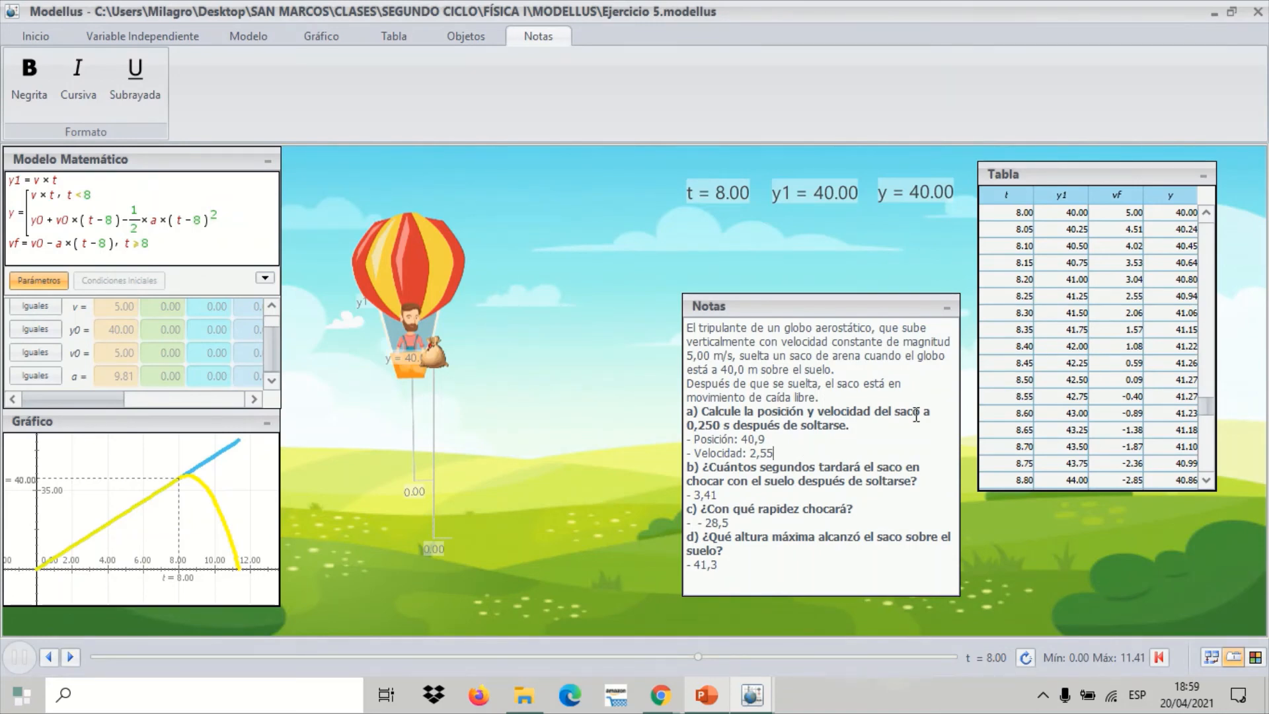
# Compare the sandbag's fall time in answer b with the final table rows and the independent variable settings
pyautogui.click(794, 491)
pyautogui.moveTo(1205, 404); pyautogui.dragTo(1206, 471)
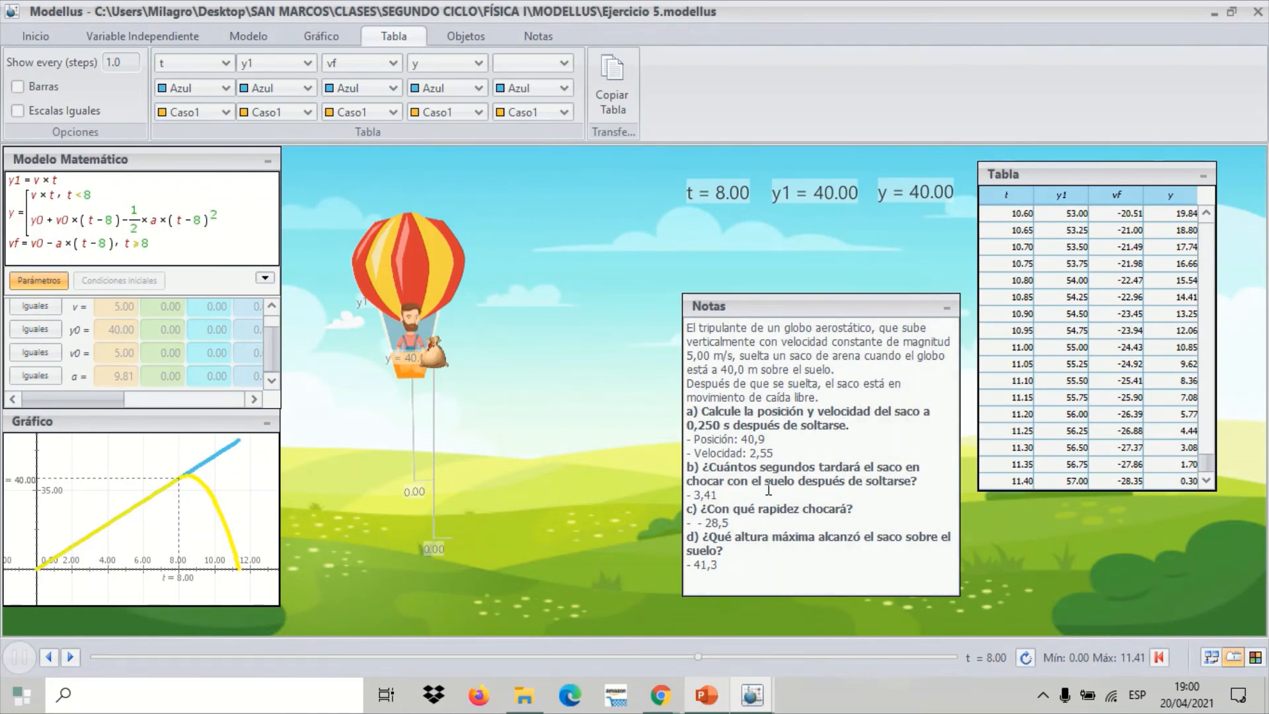
pyautogui.click(726, 495)
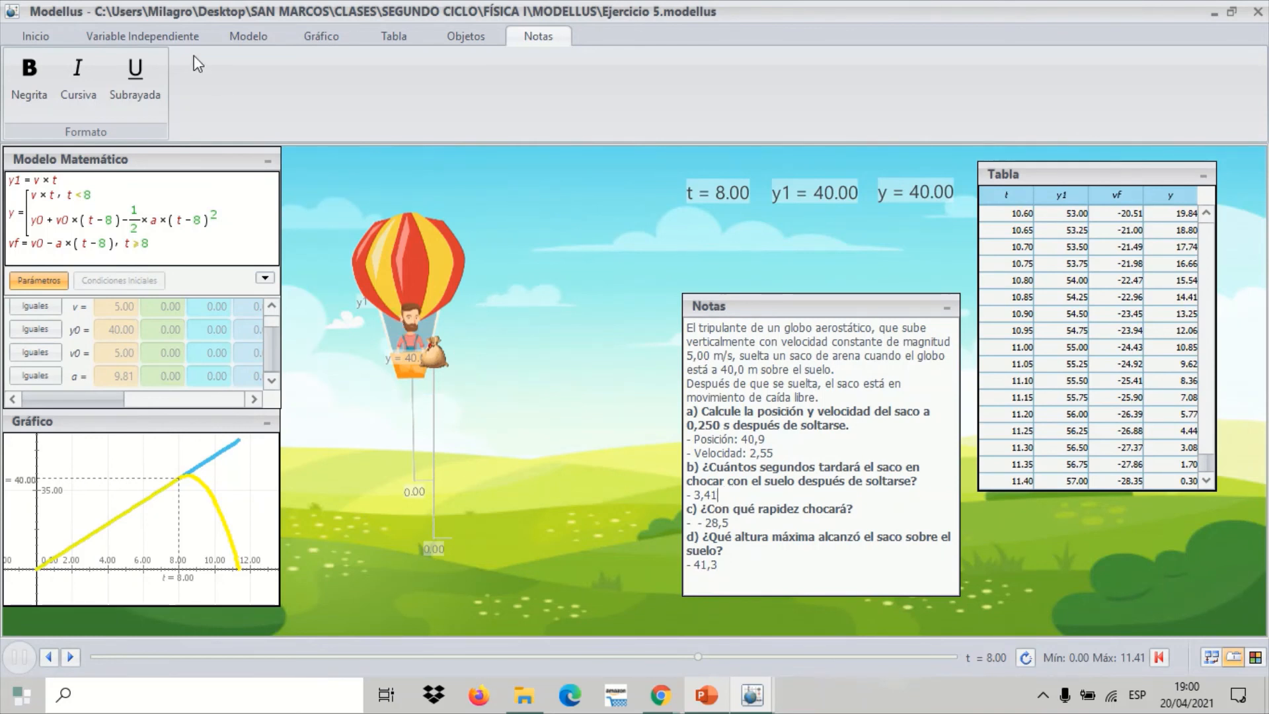
pyautogui.click(180, 40)
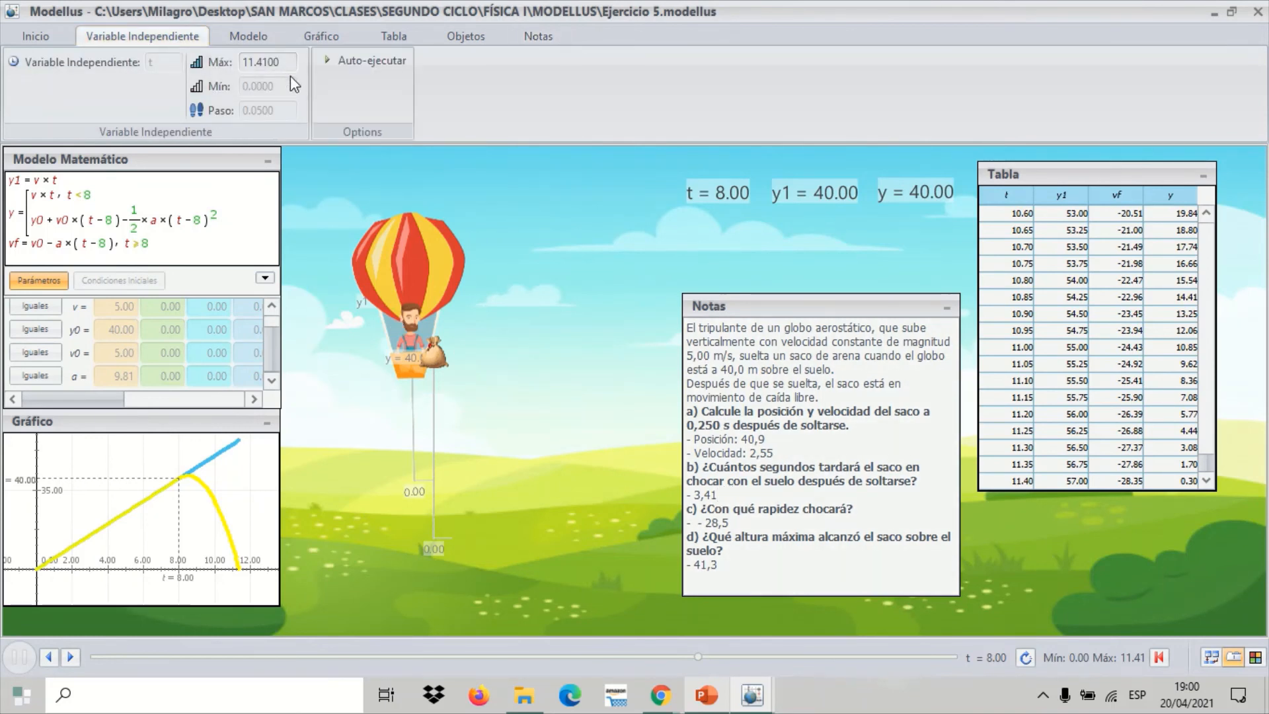
pyautogui.click(244, 36)
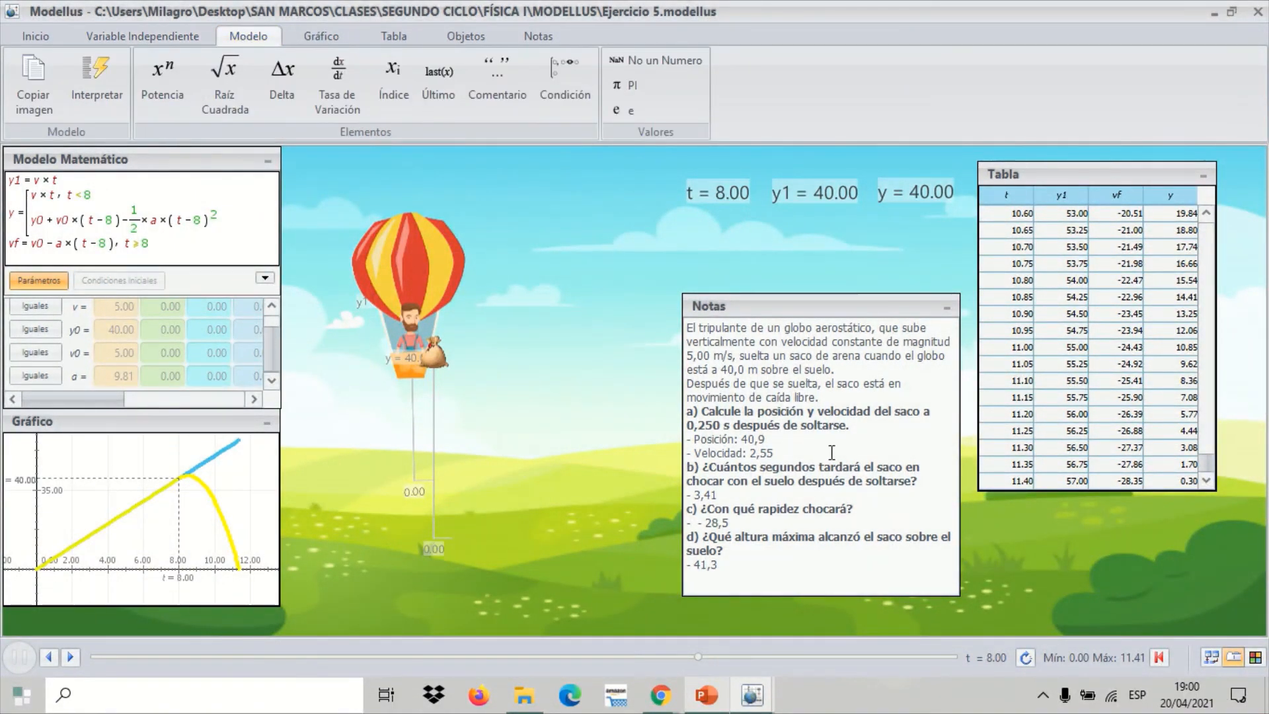
# Check the impact speed in answer c against the vf column in the table's last row
pyautogui.click(817, 522)
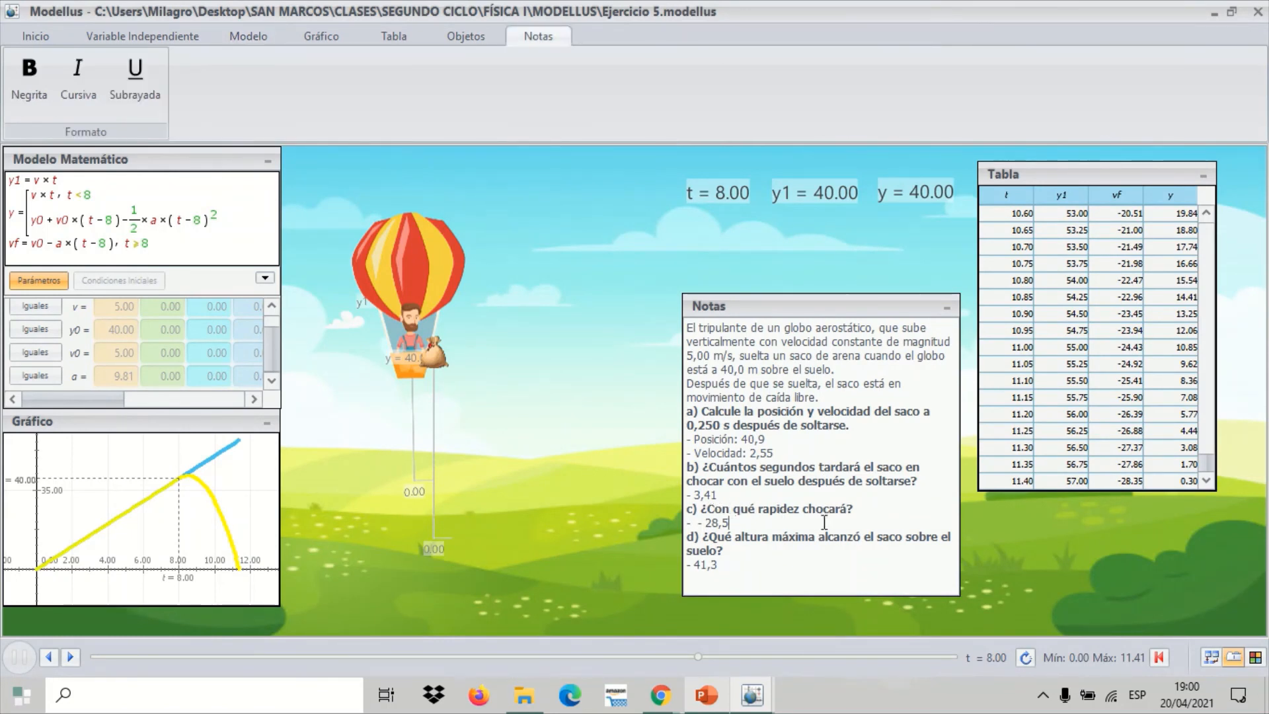
pyautogui.click(1206, 466)
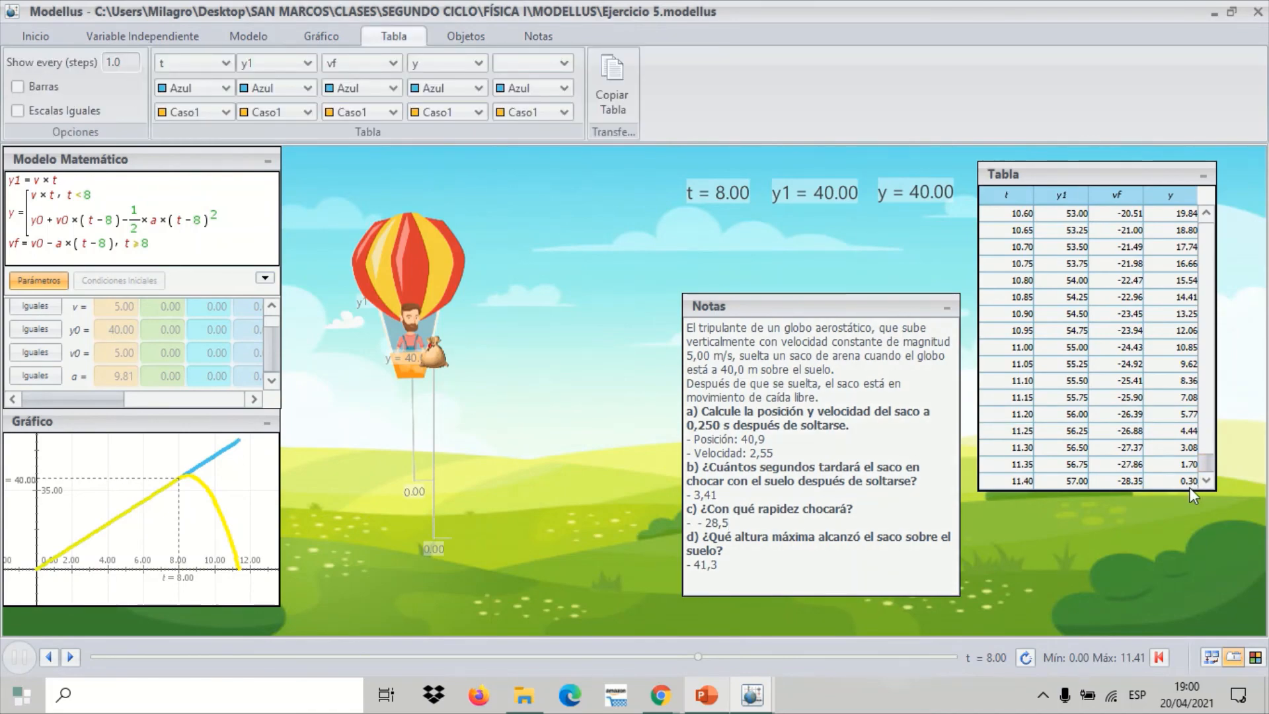
pyautogui.click(1188, 482)
pyautogui.click(740, 522)
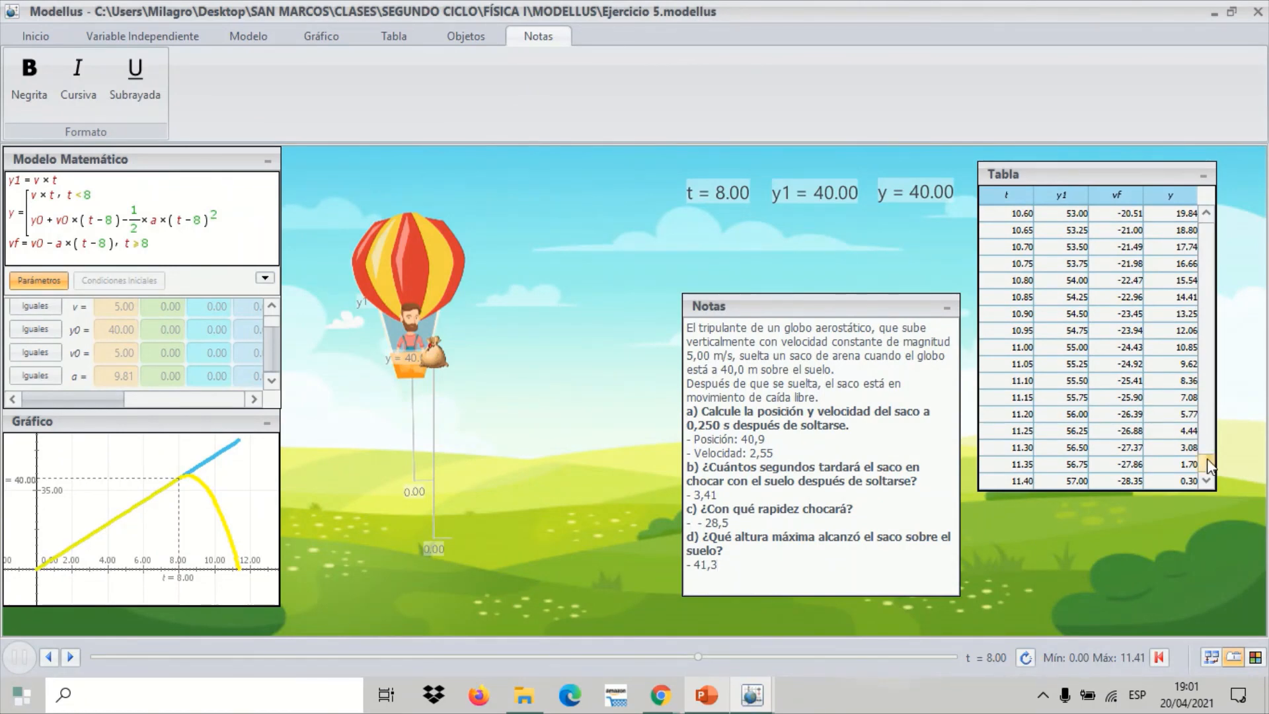
# Check the maximum height in answer d against the table rows just after the sandbag's release at t = 8.00
pyautogui.moveTo(1207, 460); pyautogui.dragTo(1205, 405)
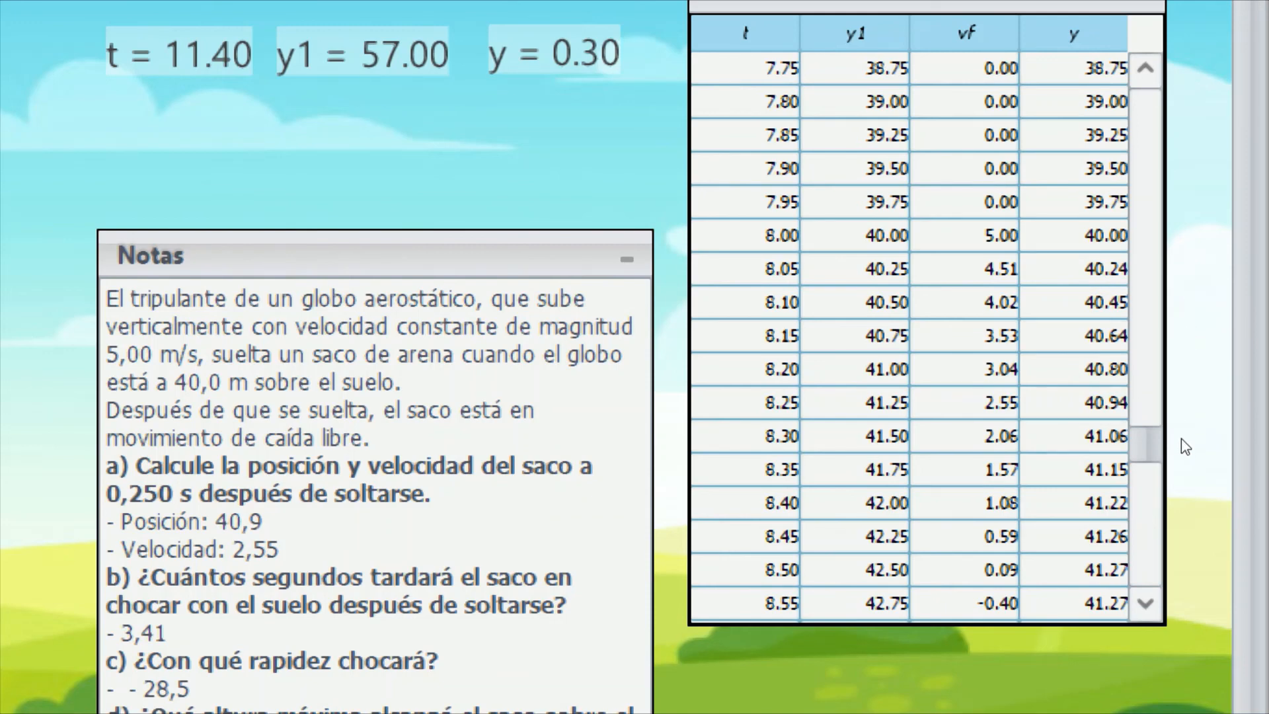
pyautogui.scroll(-6, 1206, 481)
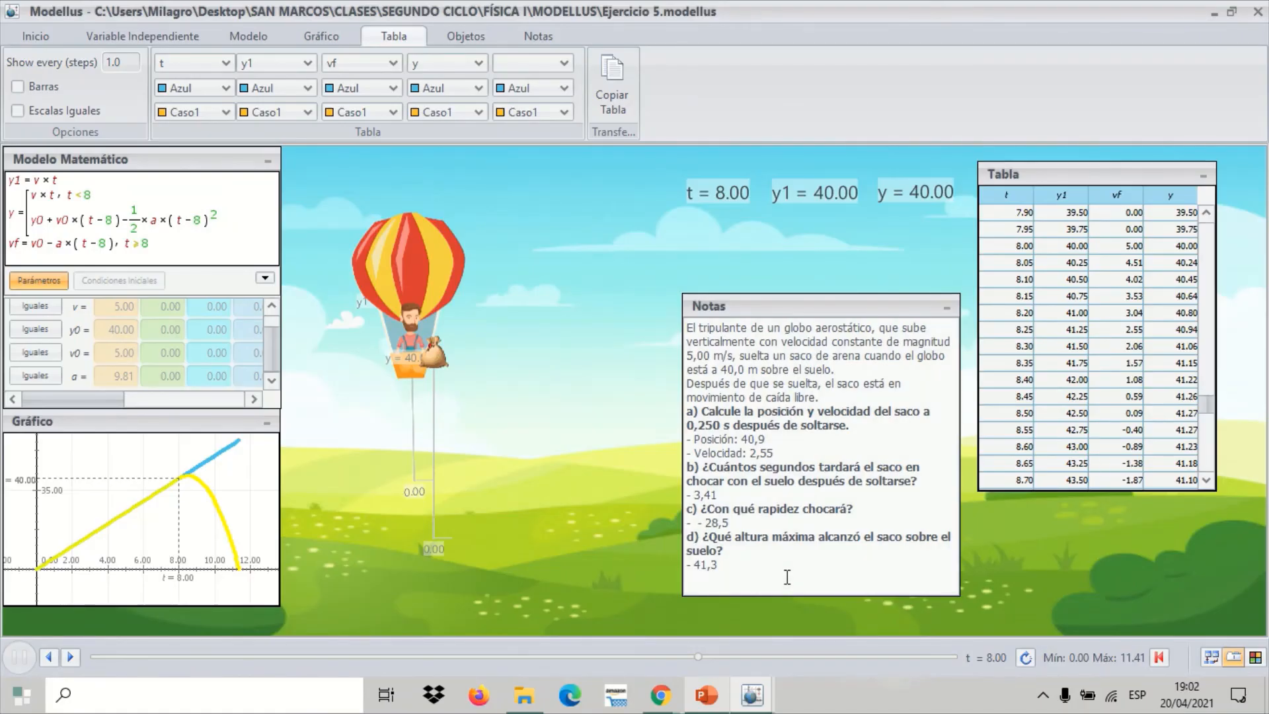
pyautogui.click(787, 577)
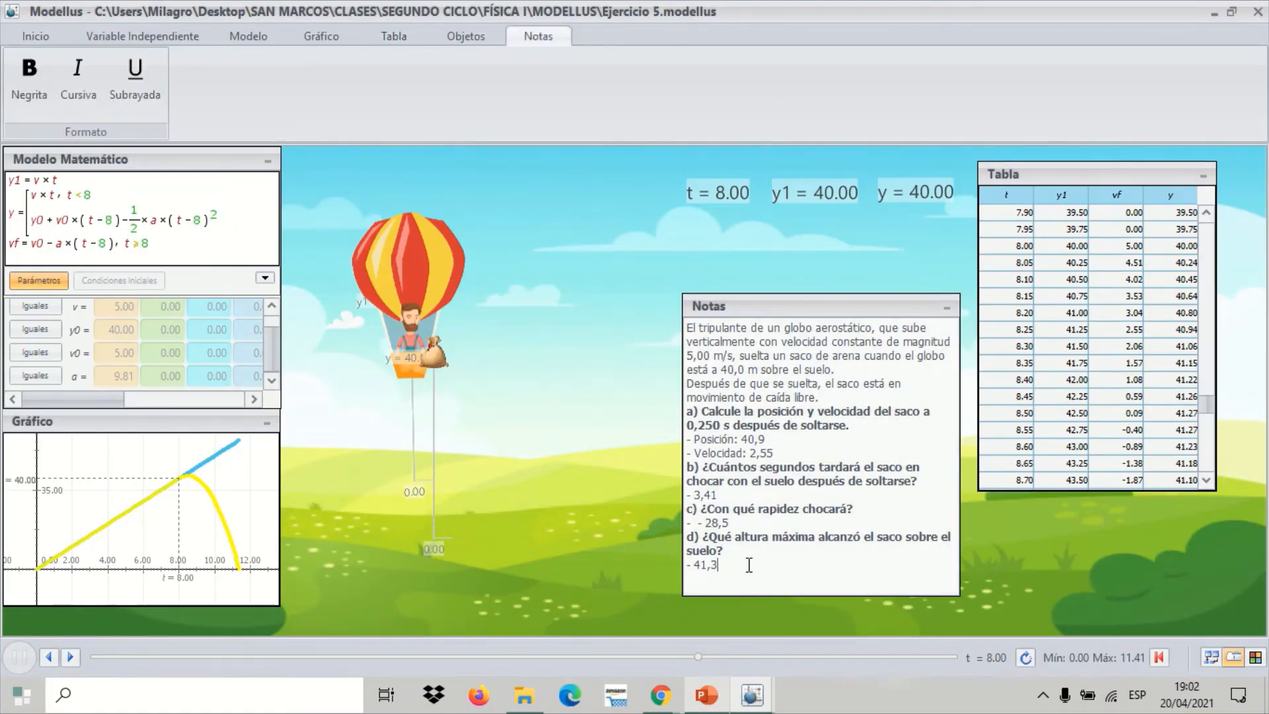
pyautogui.click(1141, 429)
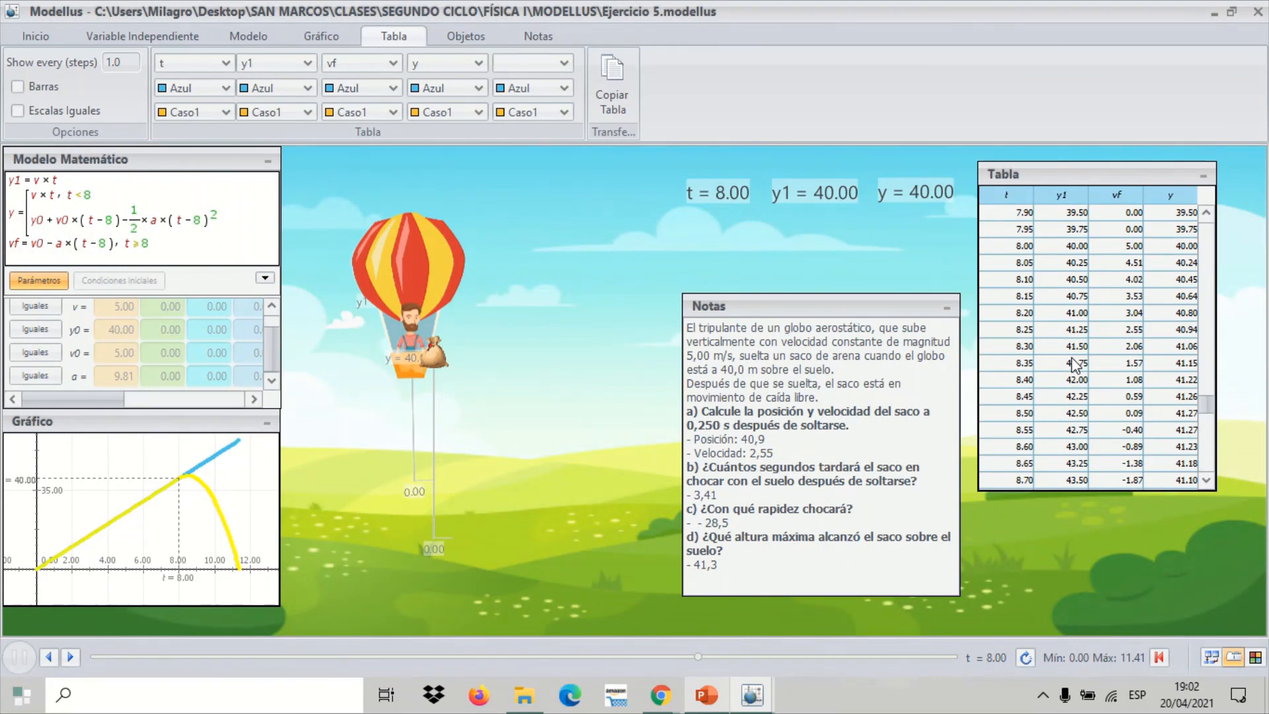
pyautogui.click(850, 430)
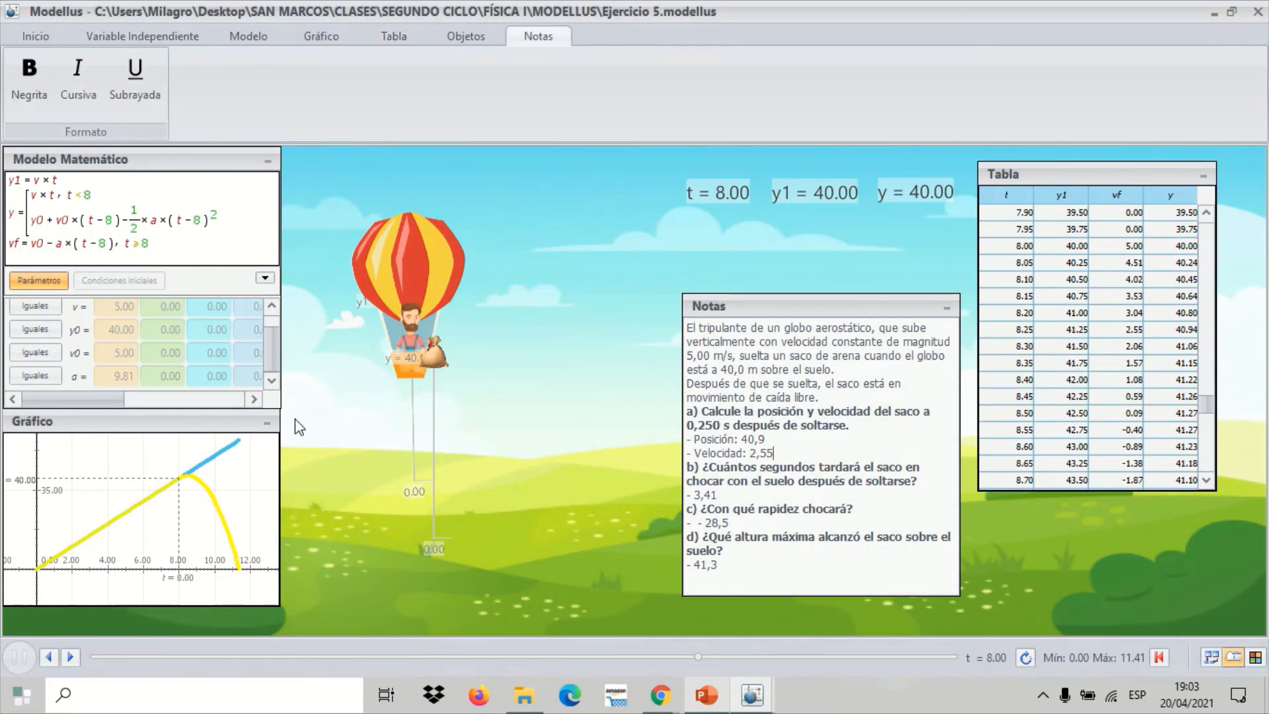
# Examine both curves in an enlarged graph window at t = 8.50 and t = 11.40, and shrink the window back beneath the model
pyautogui.moveTo(279, 410); pyautogui.dragTo(462, 204)
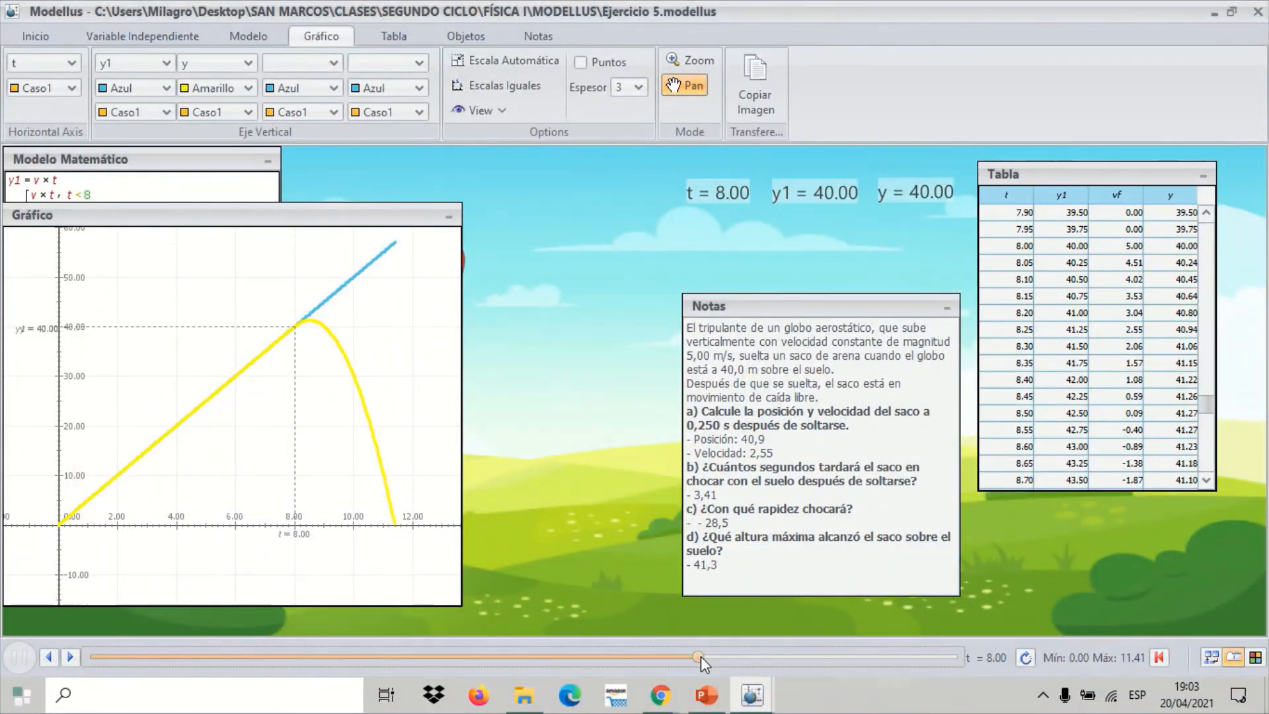
pyautogui.moveTo(701, 656); pyautogui.dragTo(736, 659)
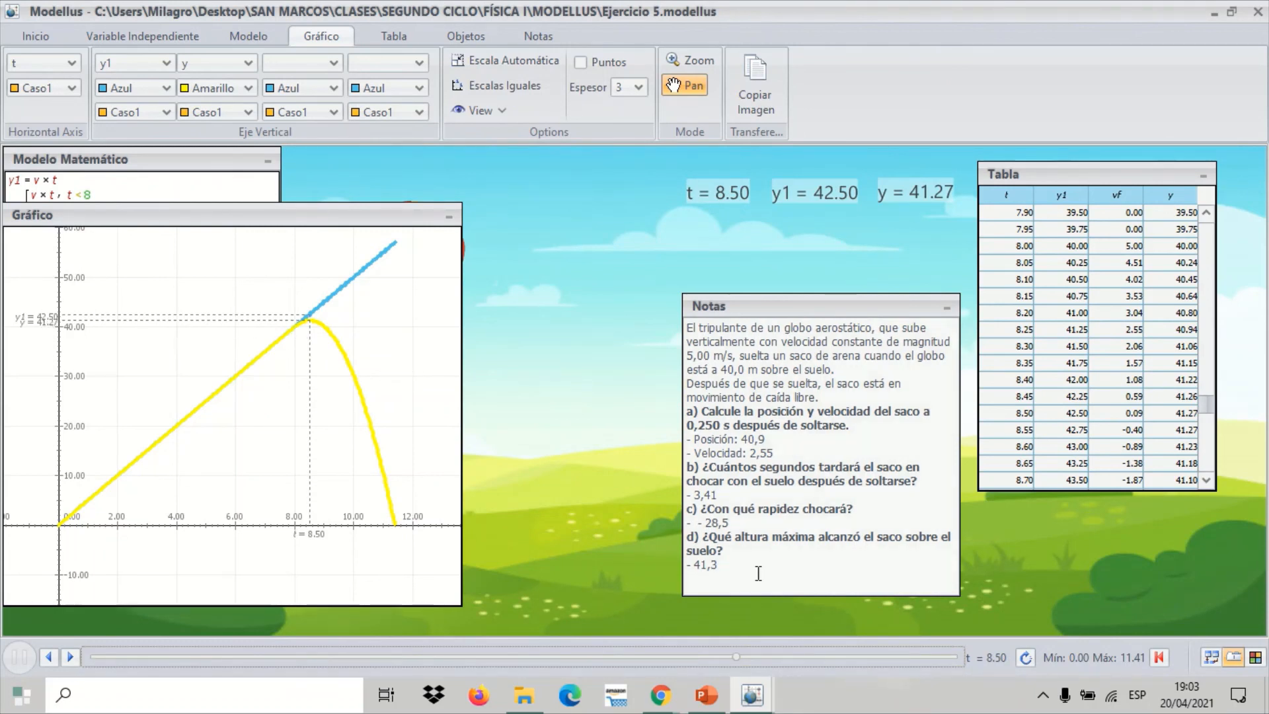
pyautogui.moveTo(737, 656)
pyautogui.mouseDown()
pyautogui.moveTo(857, 678)
pyautogui.moveTo(966, 660)
pyautogui.mouseUp()
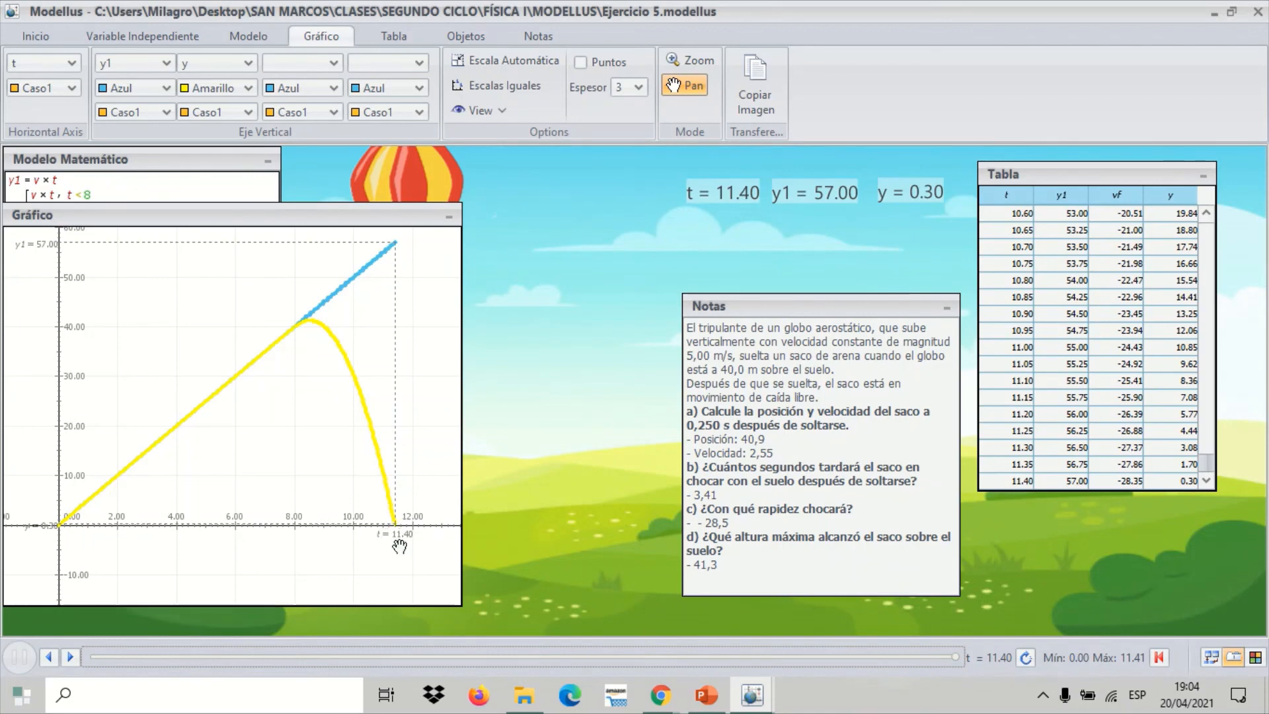
pyautogui.moveTo(399, 546)
pyautogui.moveTo(460, 203); pyautogui.dragTo(281, 409)
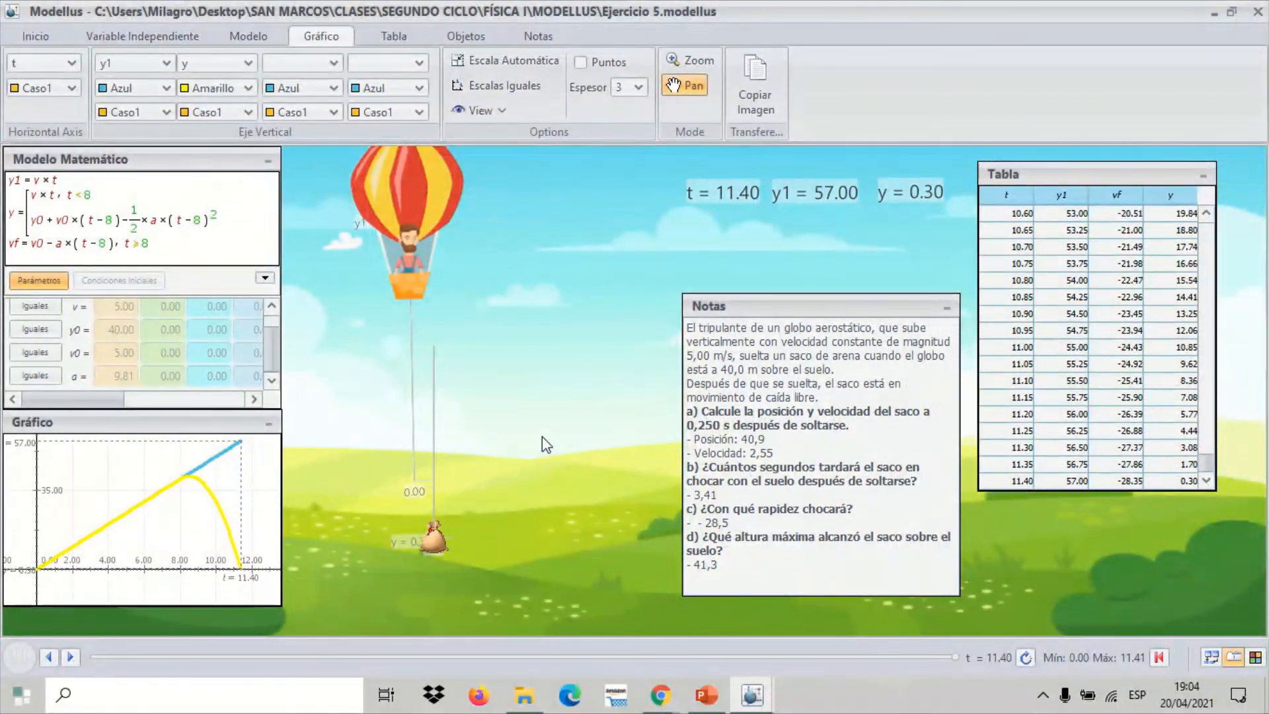
# Reset the simulation to its start at t = 0.00 and return to the animation area
pyautogui.click(1158, 657)
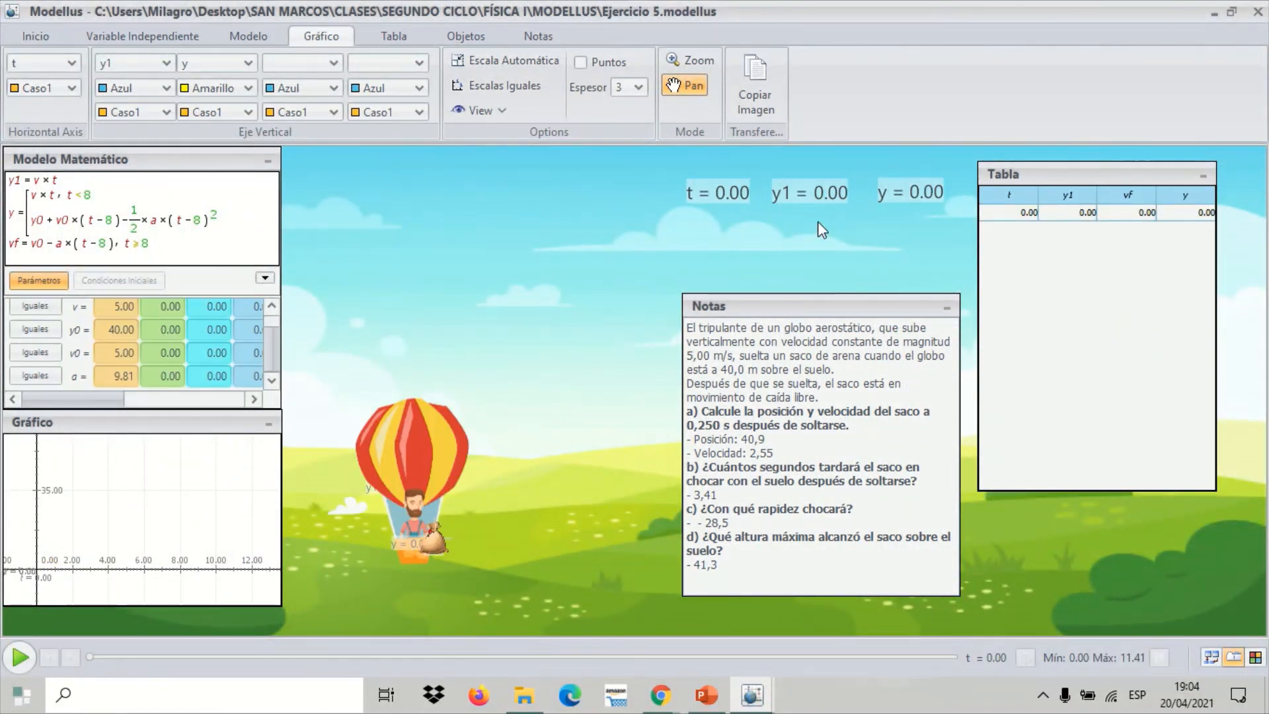
pyautogui.click(780, 441)
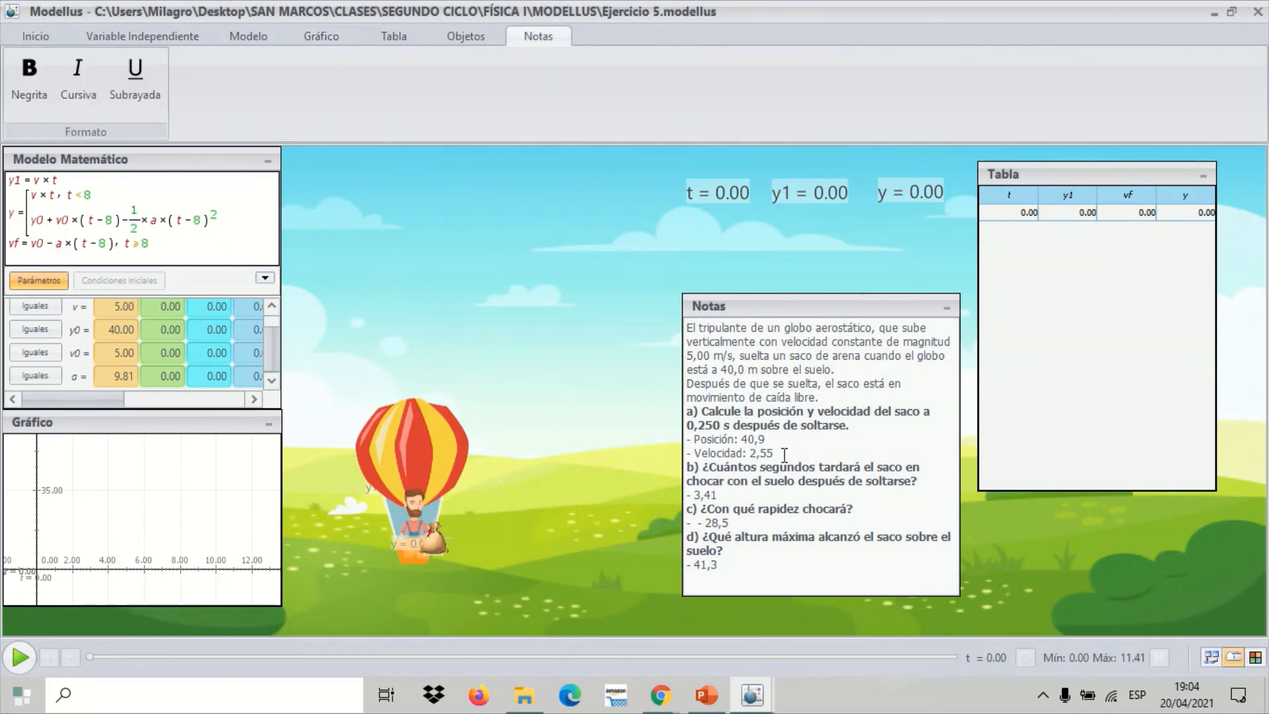
pyautogui.click(461, 294)
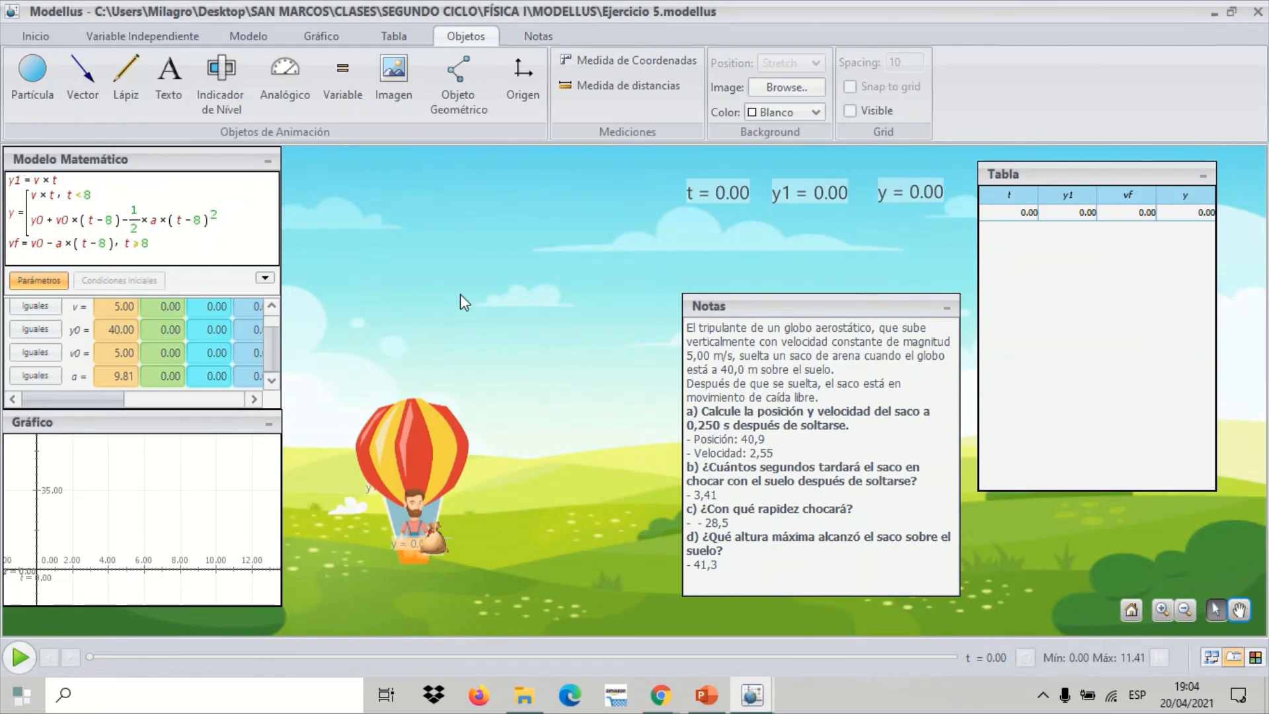